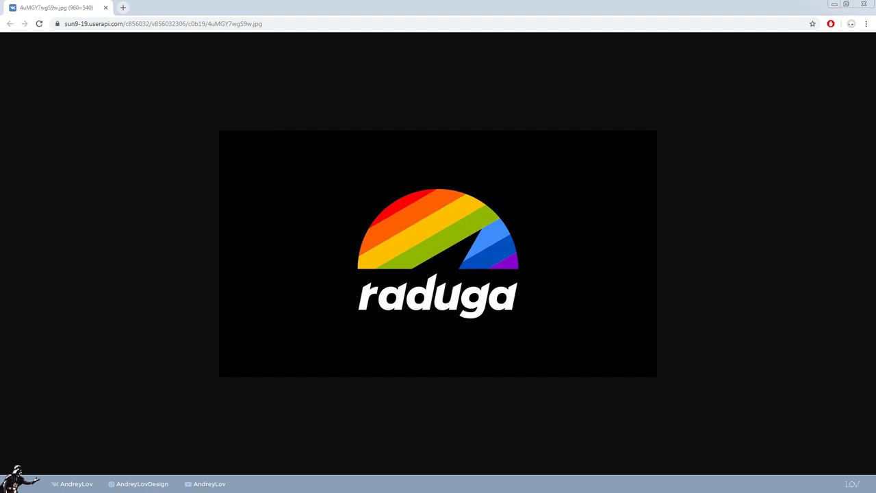
# Copy the raduga rainbow logo image in Chrome and switch to the empty Photoshop workspace
pyautogui.rightClick(466, 238)
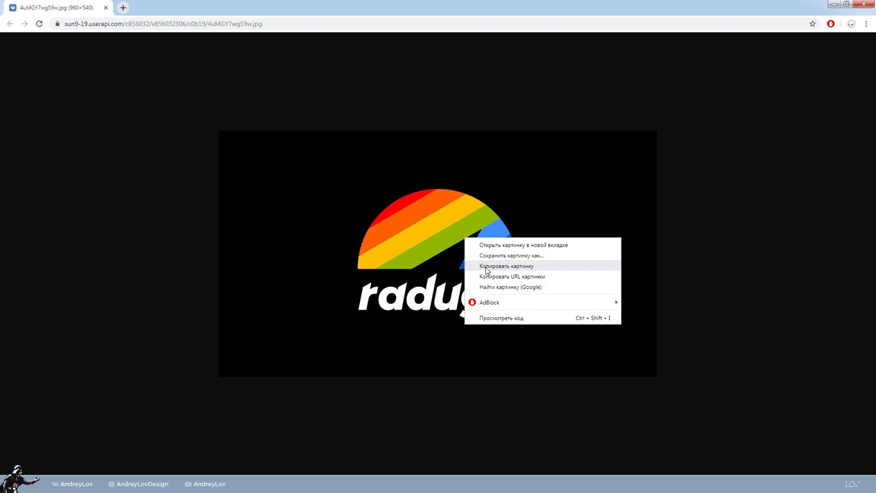
pyautogui.click(486, 267)
pyautogui.rightClick(440, 268)
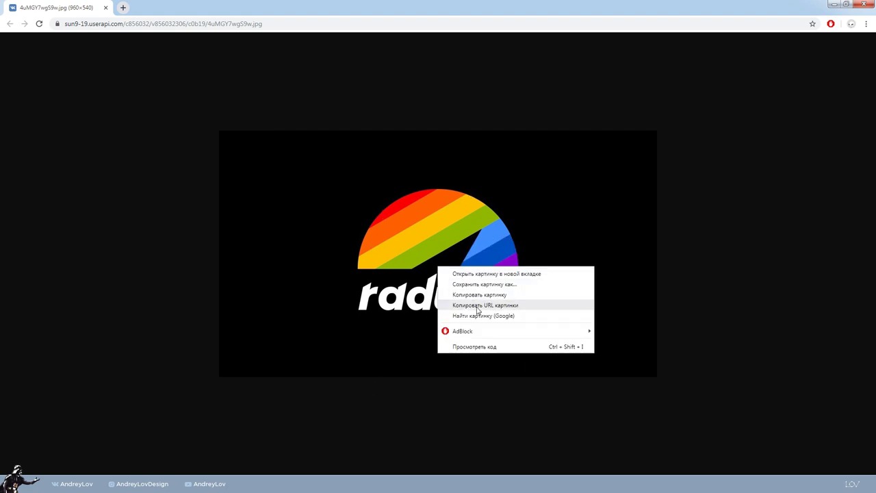
pyautogui.click(473, 306)
pyautogui.hotkey('alt', 'Tab')
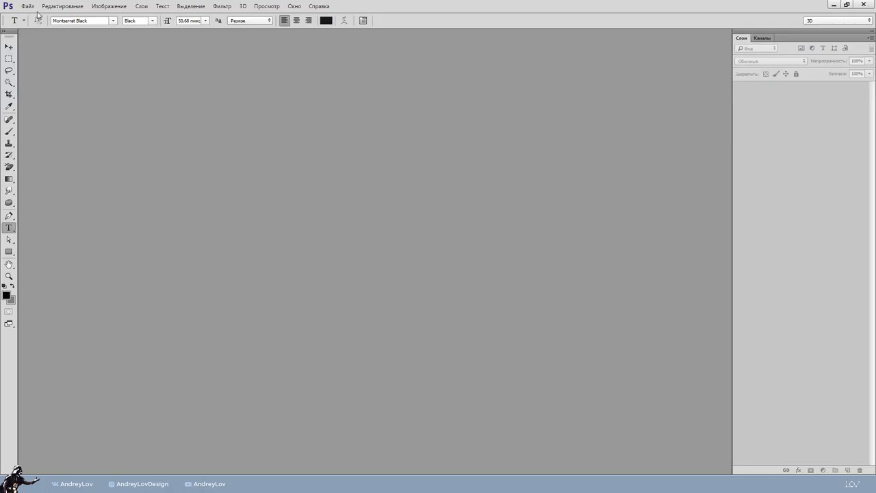
# Paste the raduga logo into a new 960×540 clipboard-sized document and convert it to a smart object
pyautogui.click(27, 6)
pyautogui.click(28, 17)
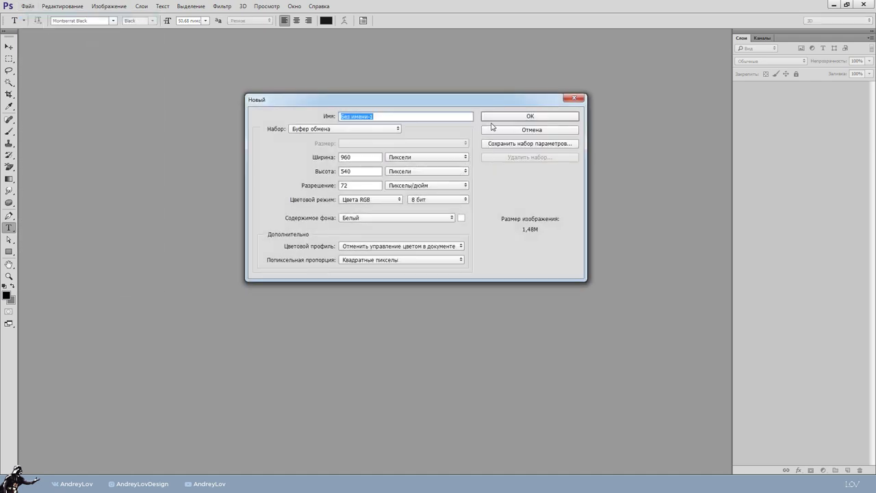
pyautogui.click(490, 117)
pyautogui.hotkey('ctrl', 'v')
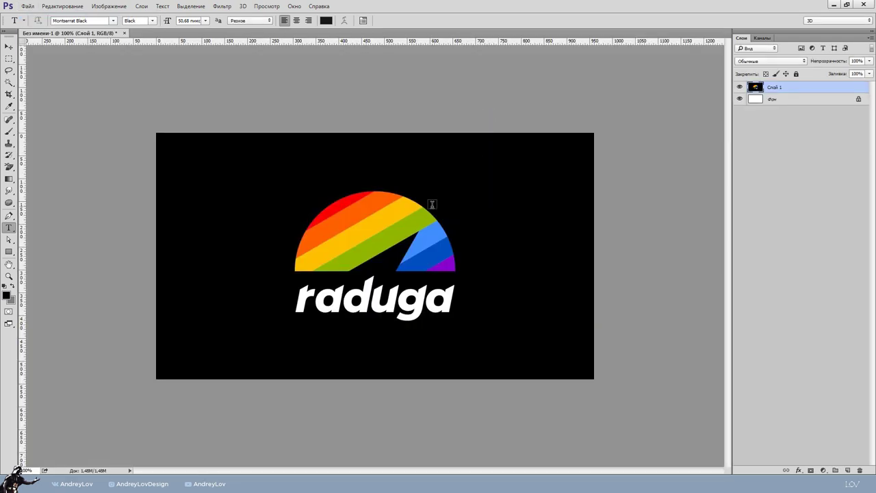
pyautogui.rightClick(778, 93)
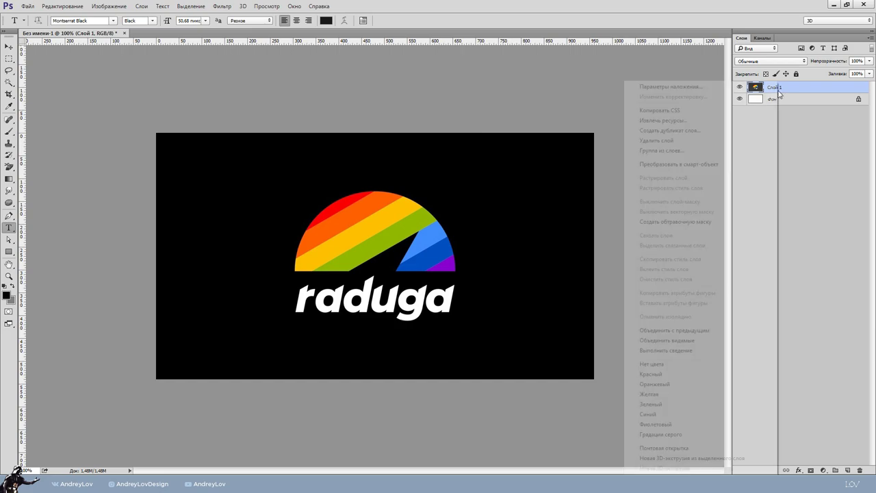
pyautogui.click(705, 165)
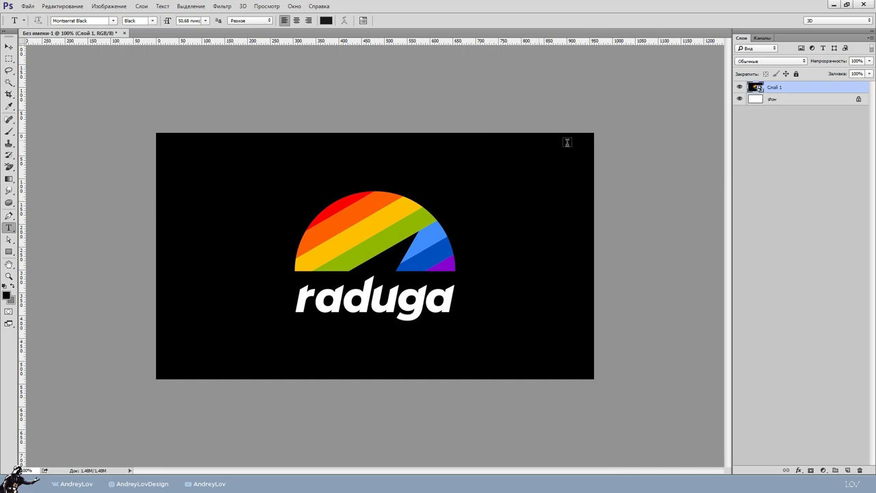
# Resize the image to a width of 3000 pixels
pyautogui.click(109, 6)
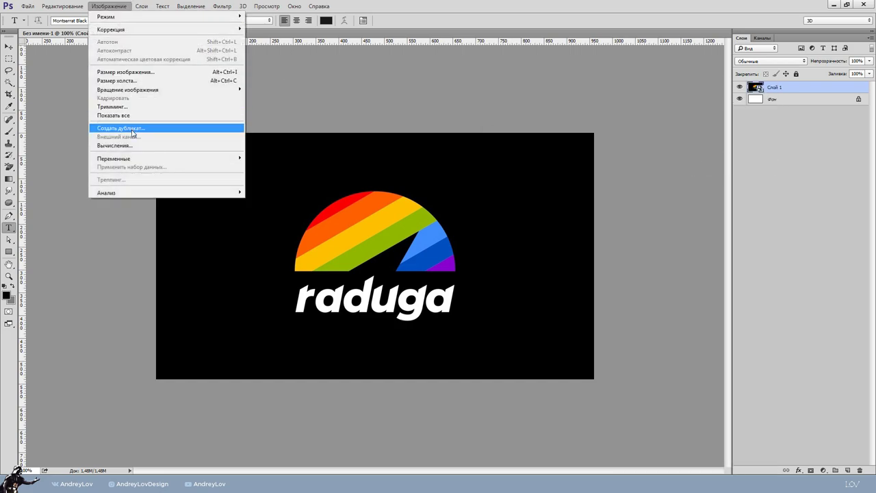
pyautogui.click(121, 72)
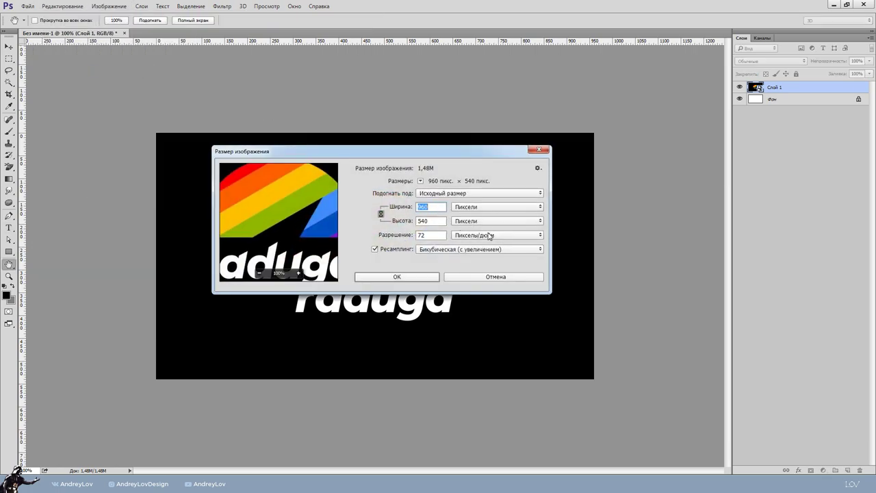
pyautogui.write('3000')
pyautogui.press('Return')
pyautogui.press('t')
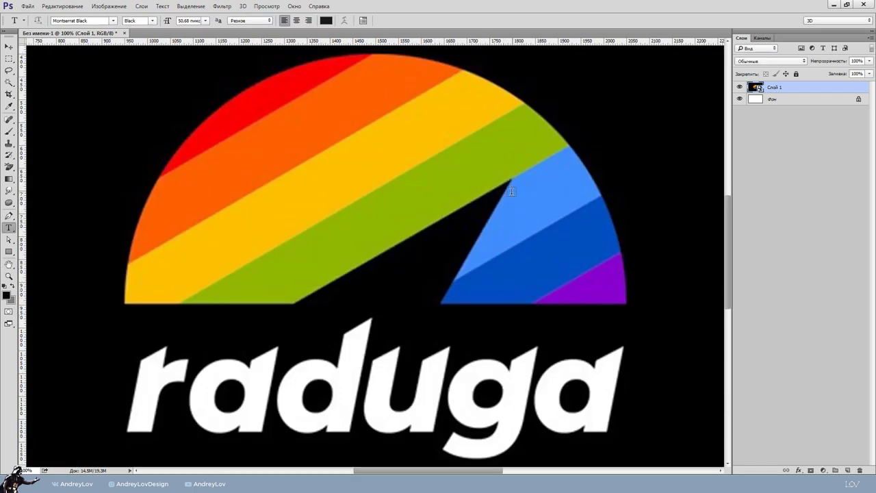
# Fade the logo layer to 24% opacity
pyautogui.click(869, 60)
pyautogui.moveTo(868, 71); pyautogui.dragTo(833, 74)
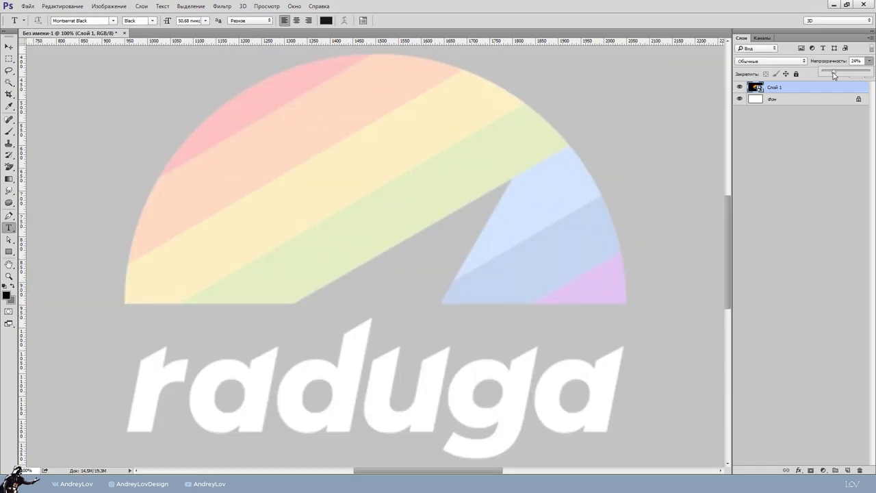
pyautogui.click(786, 92)
pyautogui.scroll(-2, 468, 195)
pyautogui.click(9, 252)
pyautogui.click(50, 249)
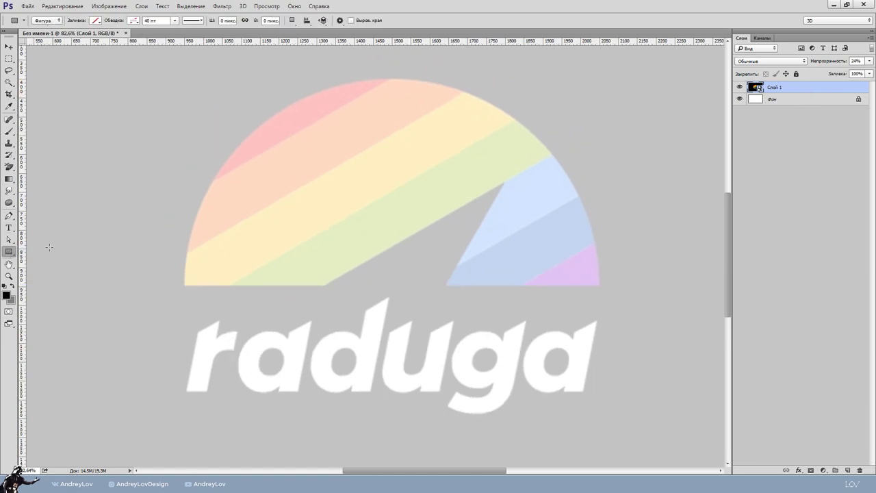
# Enable snapping vector tools and transforms to the pixel grid in Preferences
pyautogui.click(109, 6)
pyautogui.moveTo(63, 6)
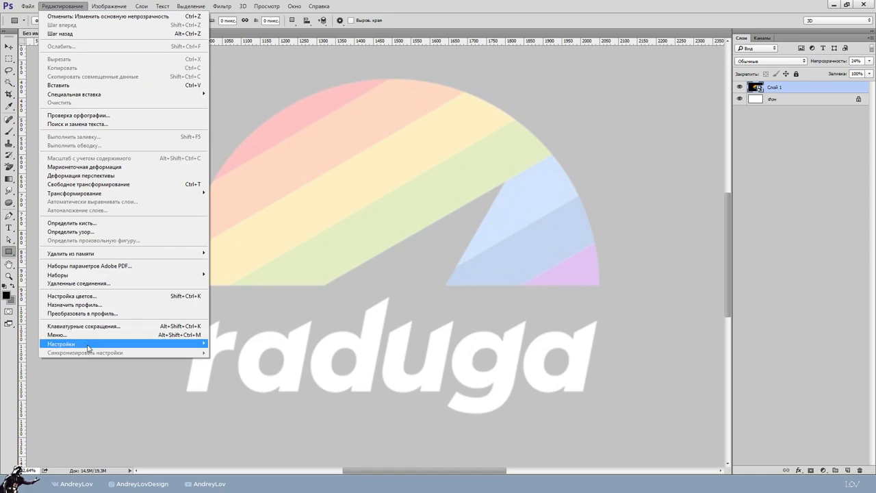
pyautogui.moveTo(87, 344)
pyautogui.click(232, 344)
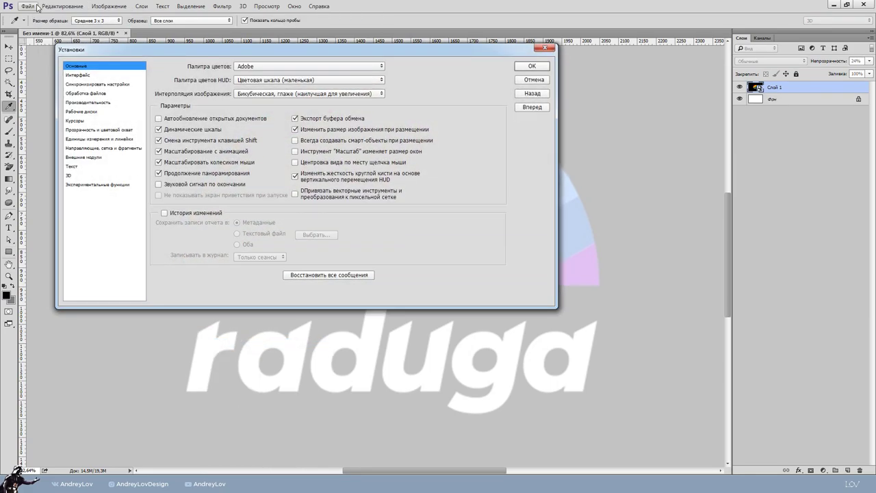
pyautogui.click(295, 194)
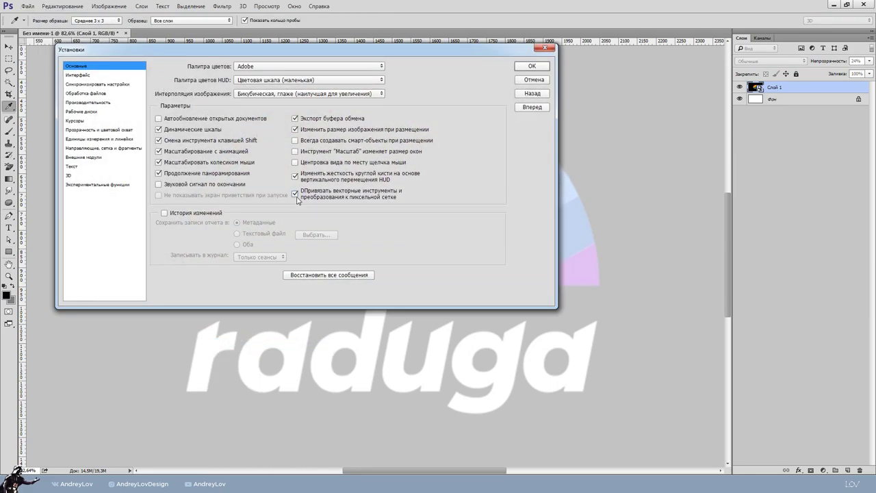
pyautogui.click(536, 71)
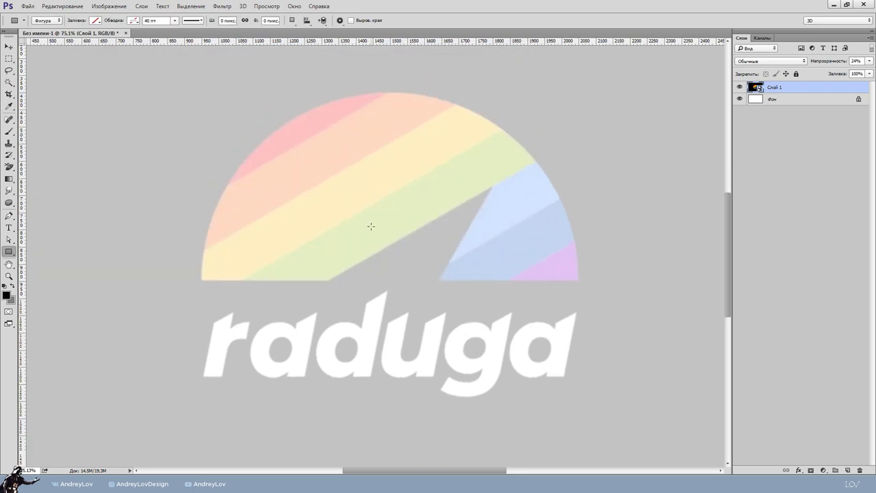
pyautogui.scroll(-3, 370, 226)
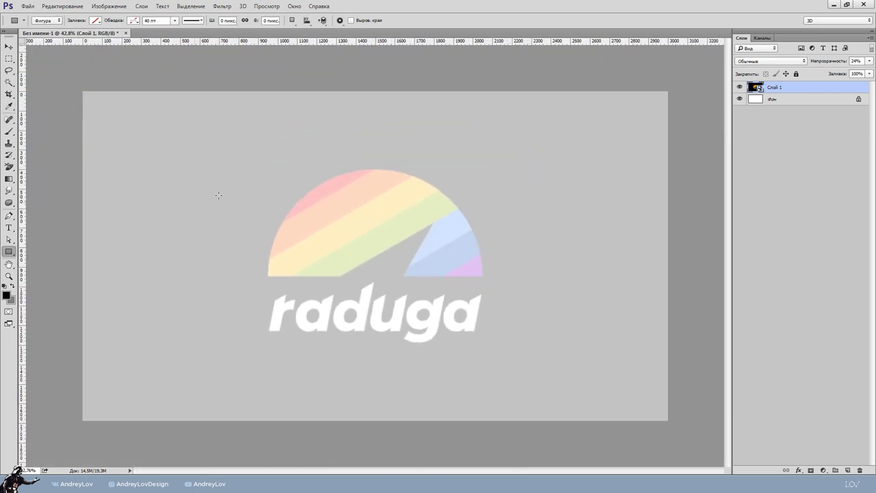
pyautogui.press('b')
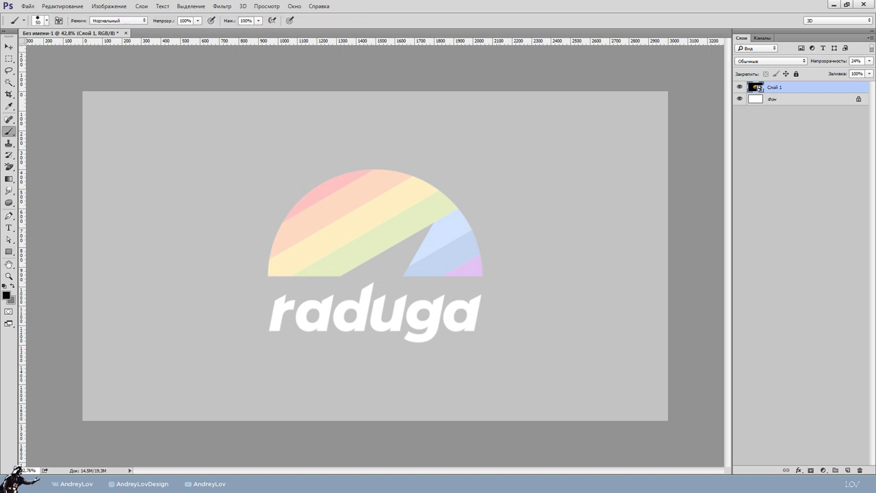
pyautogui.click(847, 470)
pyautogui.press('[')
pyautogui.press('[')
pyautogui.press('[')
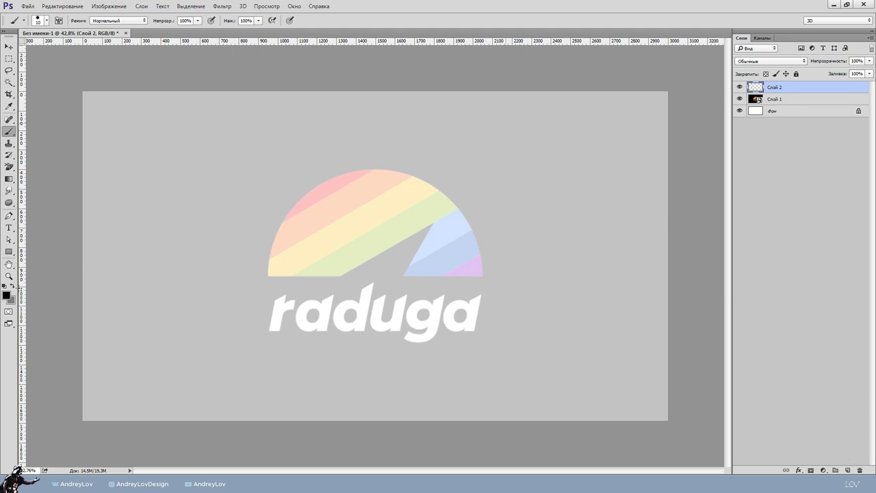
pyautogui.click(307, 323)
pyautogui.moveTo(506, 124); pyautogui.dragTo(504, 208)
pyautogui.moveTo(504, 123)
pyautogui.mouseDown()
pyautogui.moveTo(524, 209)
pyautogui.moveTo(514, 208)
pyautogui.mouseUp()
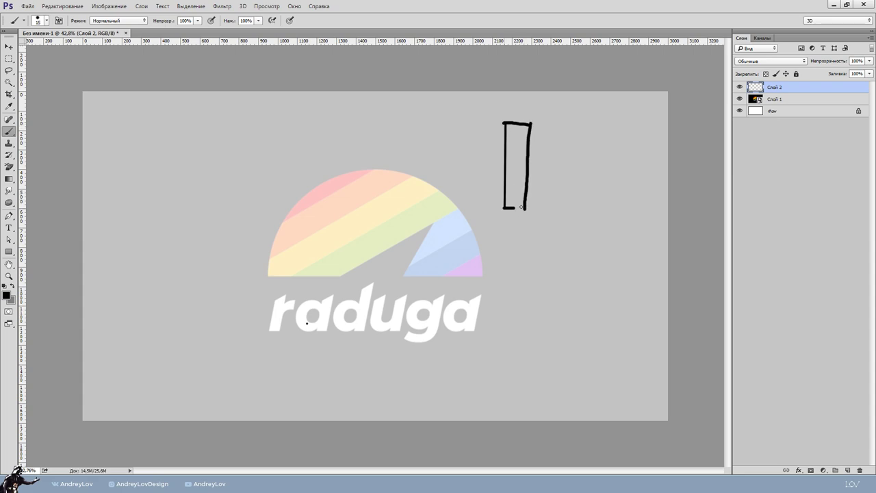
pyautogui.moveTo(531, 124)
pyautogui.mouseDown()
pyautogui.moveTo(547, 214)
pyautogui.moveTo(585, 132)
pyautogui.moveTo(571, 214)
pyautogui.moveTo(571, 197)
pyautogui.mouseUp()
pyautogui.moveTo(570, 130); pyautogui.dragTo(579, 199)
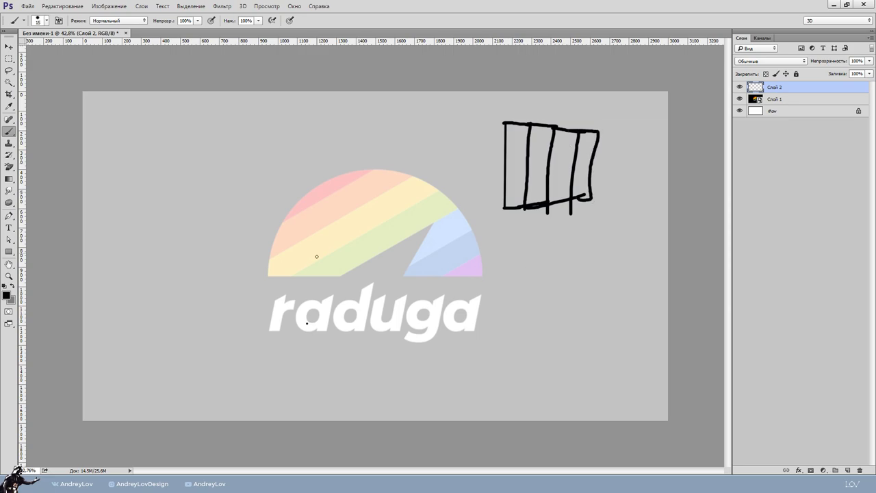
pyautogui.moveTo(497, 306); pyautogui.dragTo(561, 258)
pyautogui.moveTo(559, 254); pyautogui.dragTo(570, 274)
pyautogui.moveTo(494, 307)
pyautogui.mouseDown()
pyautogui.moveTo(506, 320)
pyautogui.moveTo(586, 272)
pyautogui.moveTo(586, 299)
pyautogui.moveTo(521, 327)
pyautogui.moveTo(593, 304)
pyautogui.moveTo(586, 313)
pyautogui.mouseUp()
pyautogui.moveTo(514, 346); pyautogui.dragTo(594, 331)
pyautogui.moveTo(581, 300); pyautogui.dragTo(605, 340)
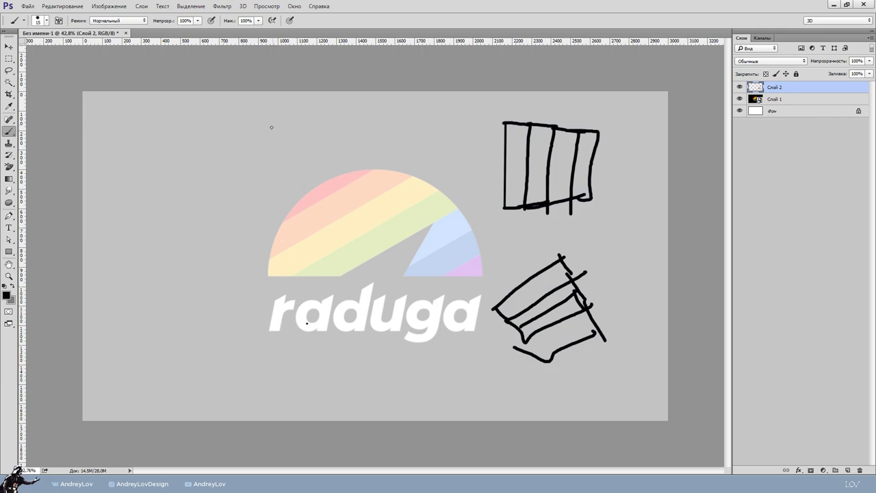
pyautogui.moveTo(500, 318)
pyautogui.mouseDown()
pyautogui.moveTo(524, 282)
pyautogui.moveTo(590, 324)
pyautogui.moveTo(548, 317)
pyautogui.moveTo(603, 319)
pyautogui.mouseUp()
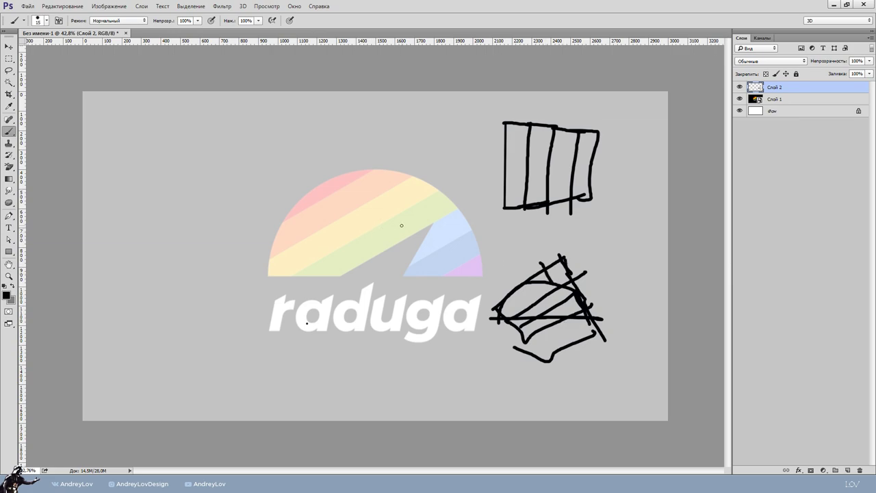
pyautogui.moveTo(538, 314)
pyautogui.mouseDown()
pyautogui.moveTo(572, 297)
pyautogui.moveTo(568, 319)
pyautogui.mouseUp()
pyautogui.press('Delete')
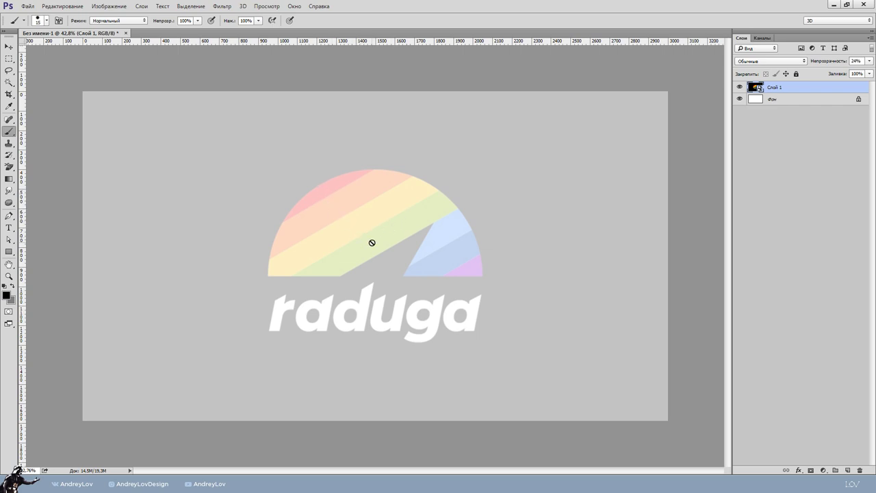
# Draw a tall narrow black rectangle at the canvas's left
pyautogui.click(10, 252)
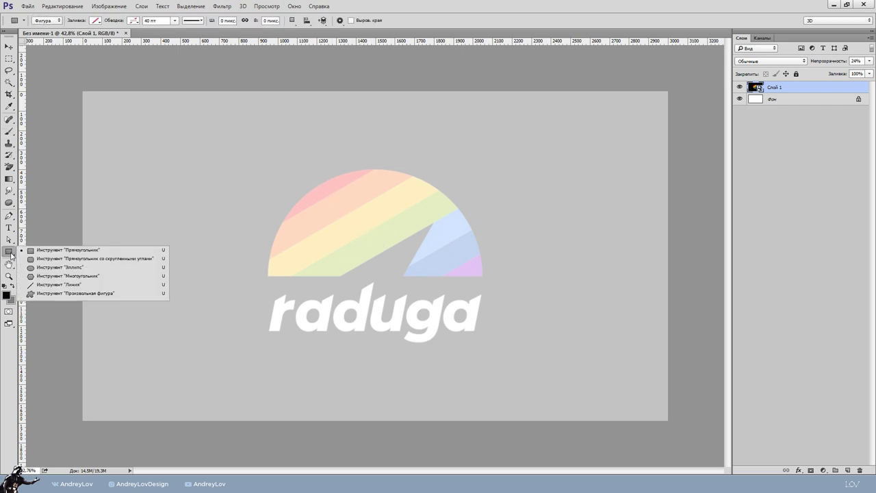
pyautogui.click(75, 250)
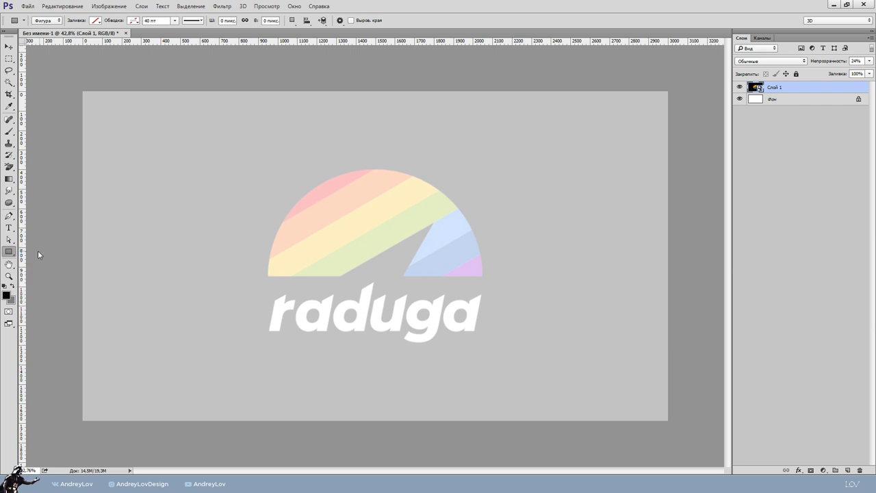
pyautogui.moveTo(176, 104)
pyautogui.mouseDown()
pyautogui.moveTo(209, 392)
pyautogui.moveTo(206, 366)
pyautogui.mouseUp()
pyautogui.click(96, 21)
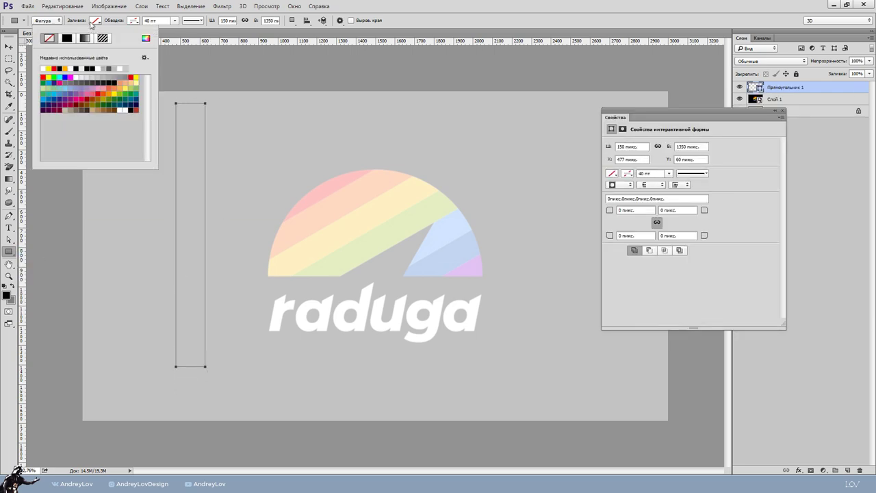
pyautogui.click(90, 67)
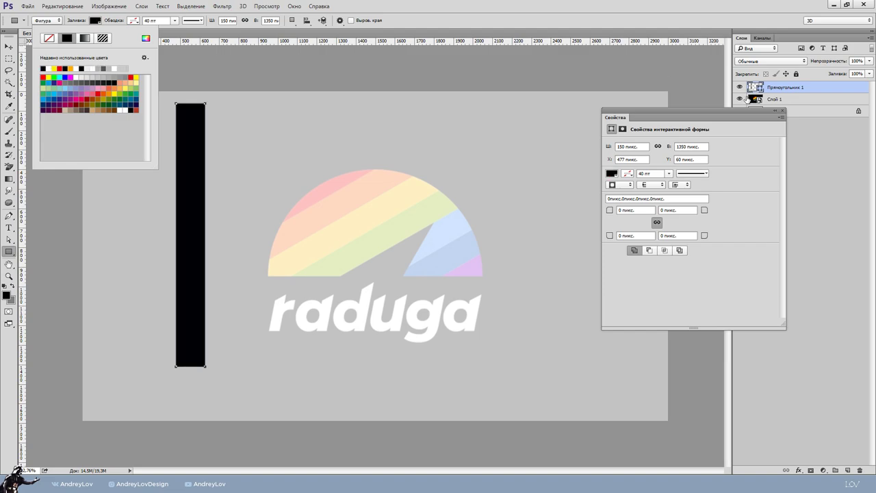
pyautogui.click(781, 110)
# Duplicate the strip, move the copy right, and recolour it blue #6483ff
pyautogui.hotkey('ctrl', 'j')
pyautogui.press('v')
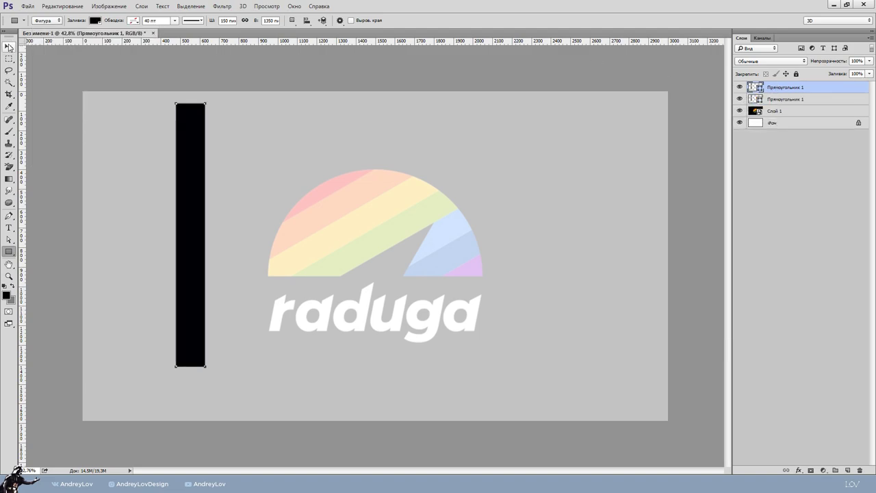
pyautogui.moveTo(203, 191)
pyautogui.mouseDown()
pyautogui.moveTo(242, 193)
pyautogui.moveTo(225, 193)
pyautogui.mouseUp()
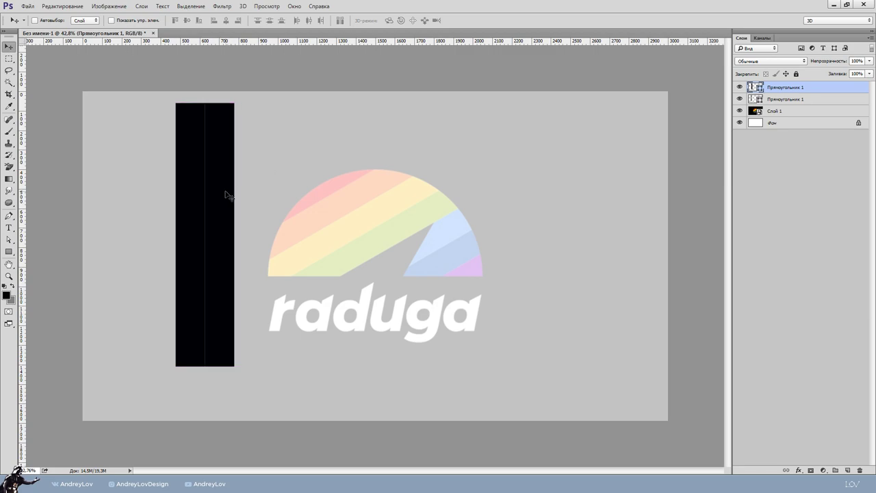
pyautogui.doubleClick(753, 87)
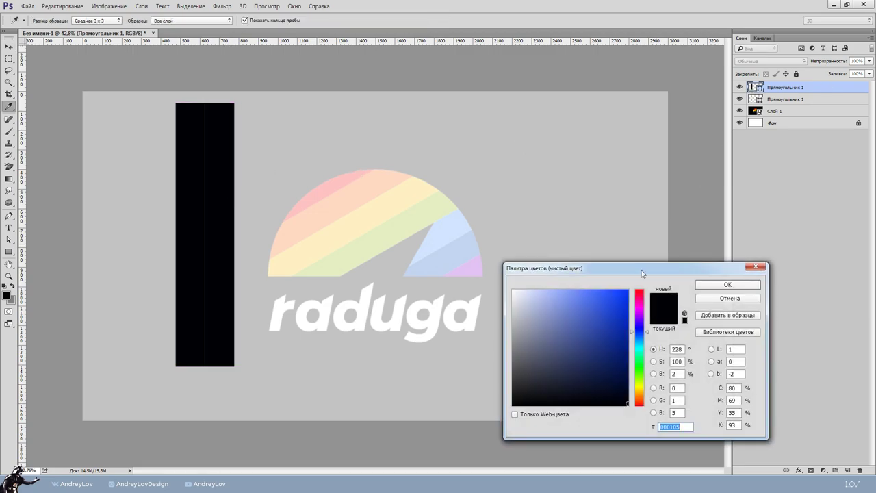
pyautogui.moveTo(577, 354); pyautogui.dragTo(583, 289)
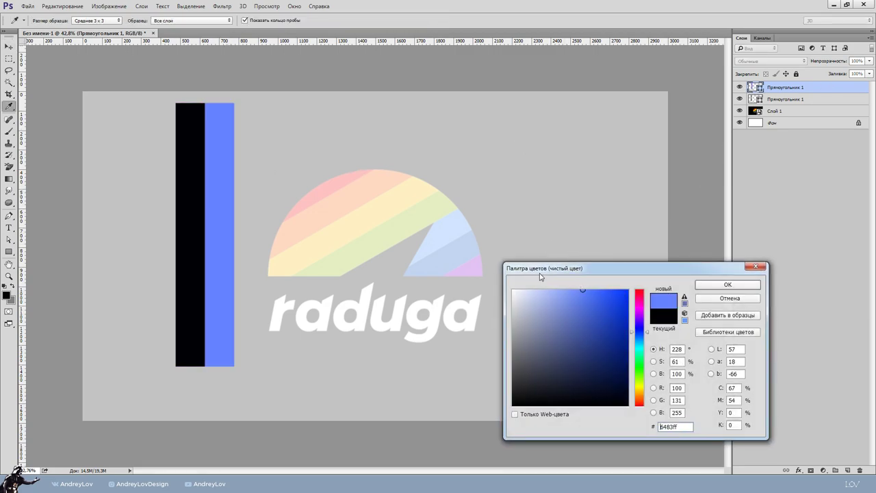
pyautogui.click(712, 286)
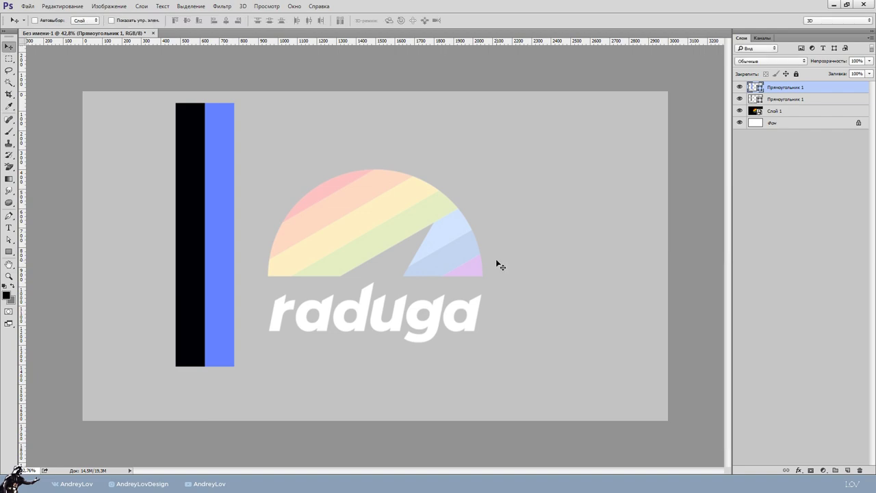
pyautogui.click(779, 100)
# Duplicate the black-and-blue strip pair twice, placing each copy to the right
pyautogui.keyDown('shift'); pyautogui.click(789, 92); pyautogui.keyUp('shift')
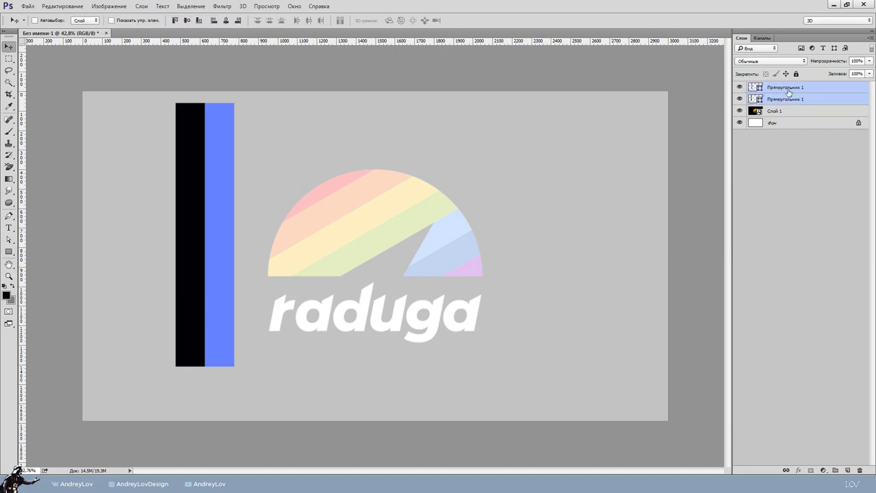
pyautogui.hotkey('ctrl', 'j')
pyautogui.scroll(1, 241, 209)
pyautogui.scroll(1, 241, 209)
pyautogui.moveTo(171, 229)
pyautogui.mouseDown()
pyautogui.moveTo(289, 232)
pyautogui.moveTo(246, 231)
pyautogui.mouseUp()
pyautogui.scroll(-2, 247, 233)
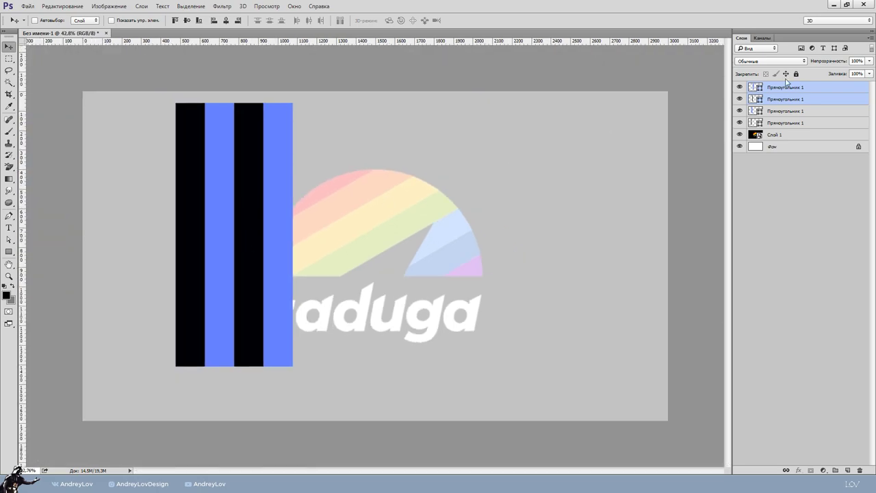
pyautogui.click(775, 113)
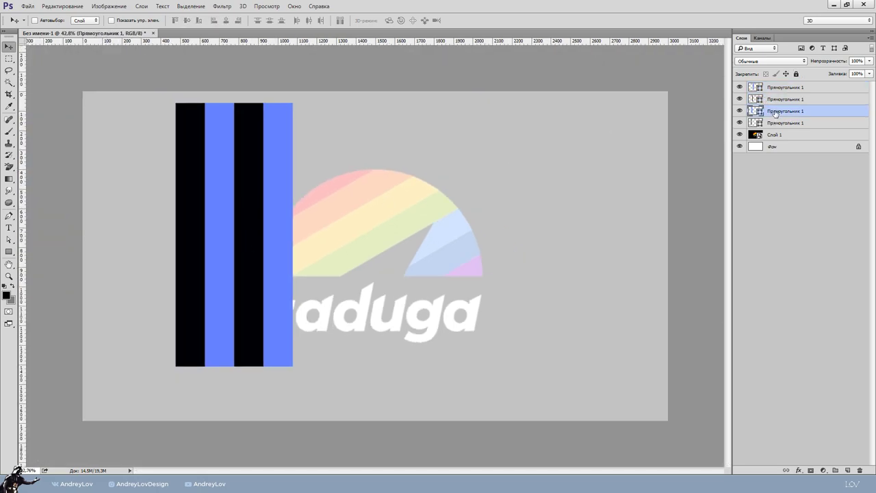
pyautogui.moveTo(776, 113); pyautogui.dragTo(776, 93)
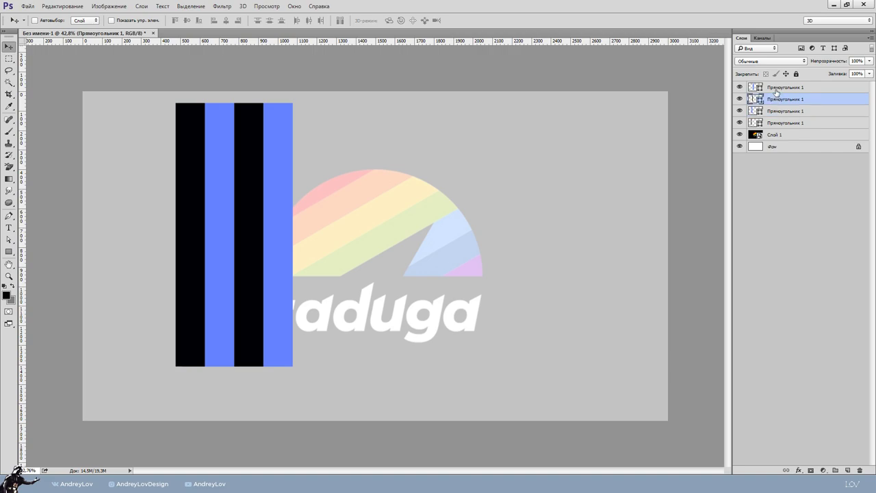
pyautogui.keyDown('shift'); pyautogui.click(776, 88); pyautogui.keyUp('shift')
pyautogui.moveTo(244, 210)
pyautogui.mouseDown()
pyautogui.moveTo(338, 211)
pyautogui.moveTo(303, 210)
pyautogui.moveTo(336, 202)
pyautogui.moveTo(323, 201)
pyautogui.mouseUp()
# Add a seventh strip and recolour it black with the eyedropper
pyautogui.click(775, 87)
pyautogui.hotkey('ctrl', 'j')
pyautogui.doubleClick(756, 87)
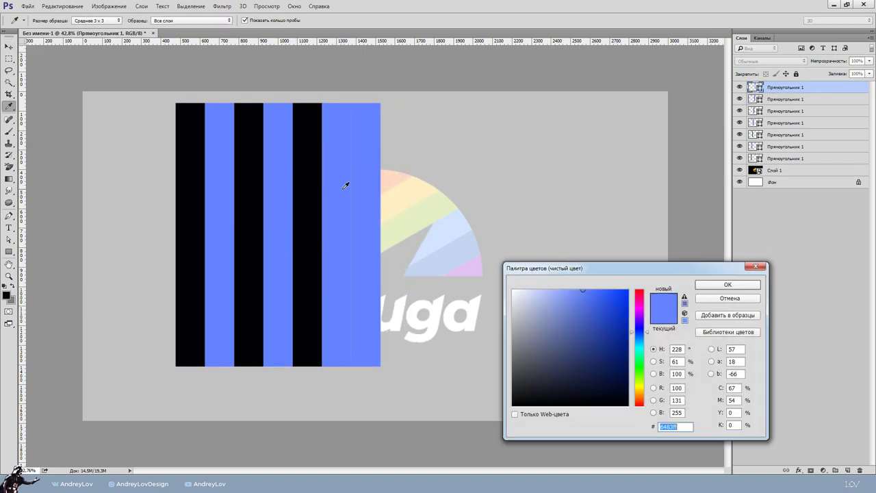
pyautogui.click(309, 190)
pyautogui.click(715, 286)
# Zoom in and out to inspect the stripe edges up close
pyautogui.scroll(3, 349, 302)
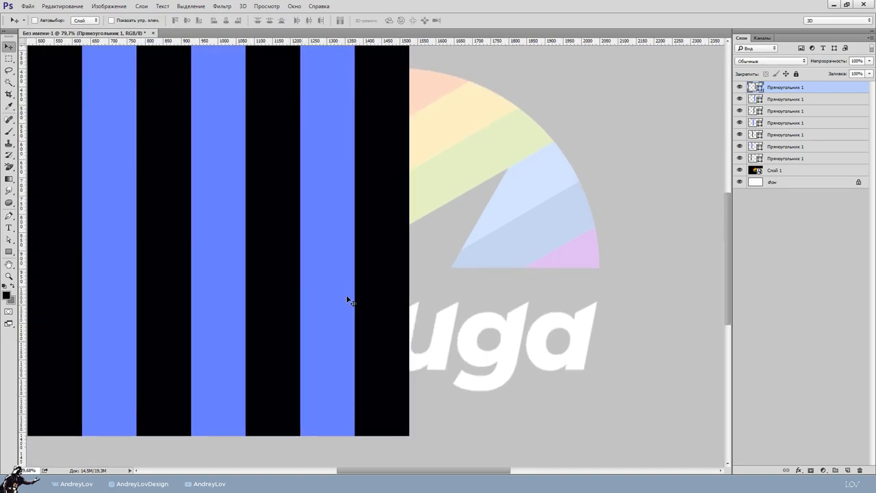
pyautogui.scroll(2, 349, 301)
pyautogui.scroll(2, 360, 294)
pyautogui.scroll(3, 364, 296)
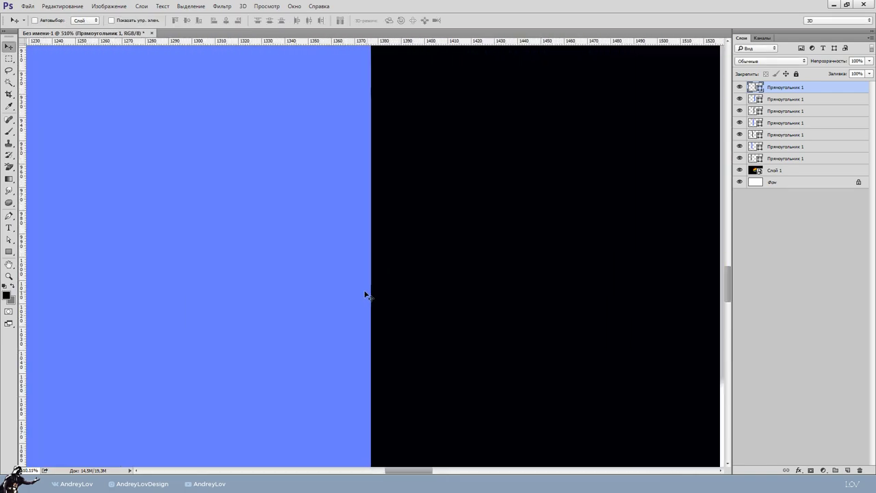
pyautogui.scroll(-2, 373, 273)
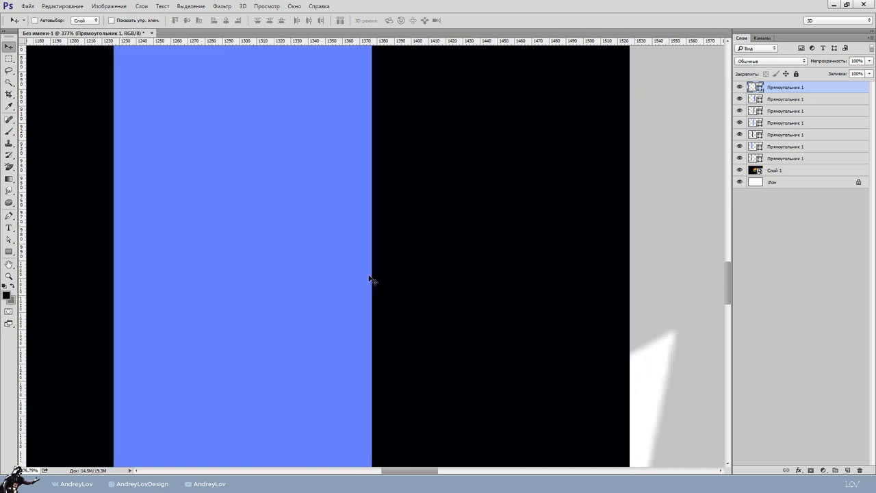
pyautogui.scroll(-3, 369, 280)
pyautogui.scroll(-2, 349, 277)
pyautogui.scroll(-3, 384, 284)
# Move Слой 1 to the top and group the seven stripe layers into Группа 1
pyautogui.moveTo(787, 169)
pyautogui.mouseDown()
pyautogui.moveTo(817, 149)
pyautogui.moveTo(815, 87)
pyautogui.mouseUp()
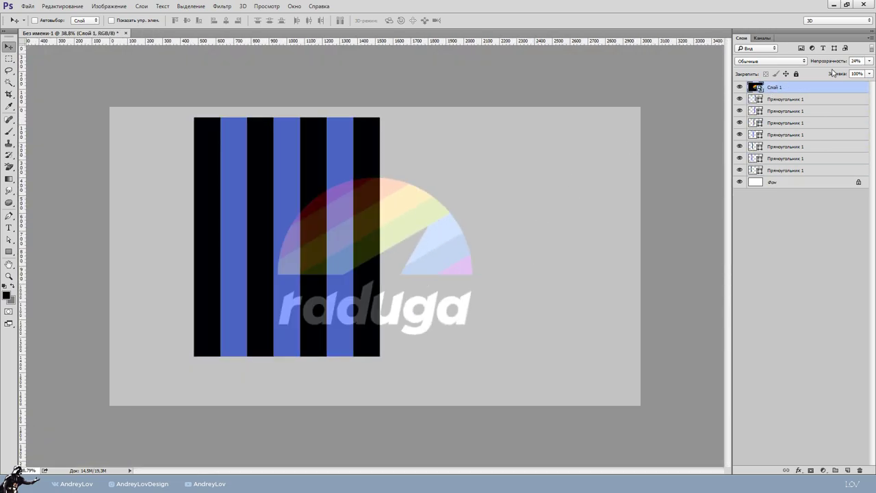
pyautogui.click(782, 101)
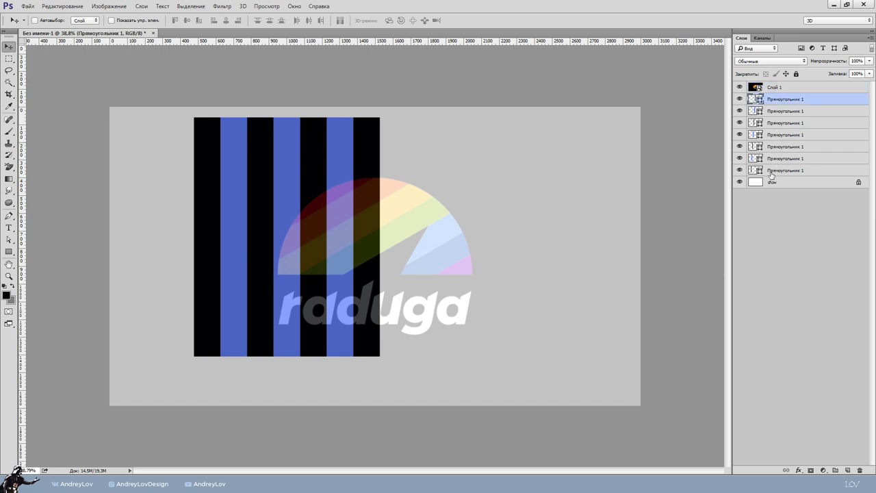
pyautogui.keyDown('shift'); pyautogui.click(772, 172); pyautogui.keyUp('shift')
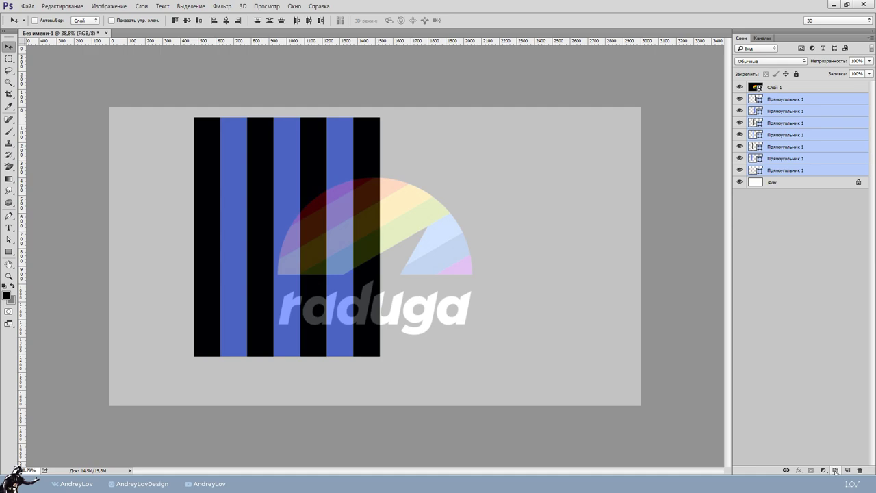
pyautogui.click(836, 470)
# Rotate the stripes group to about 59.85° and position it over the semicircle
pyautogui.hotkey('ctrl', 't')
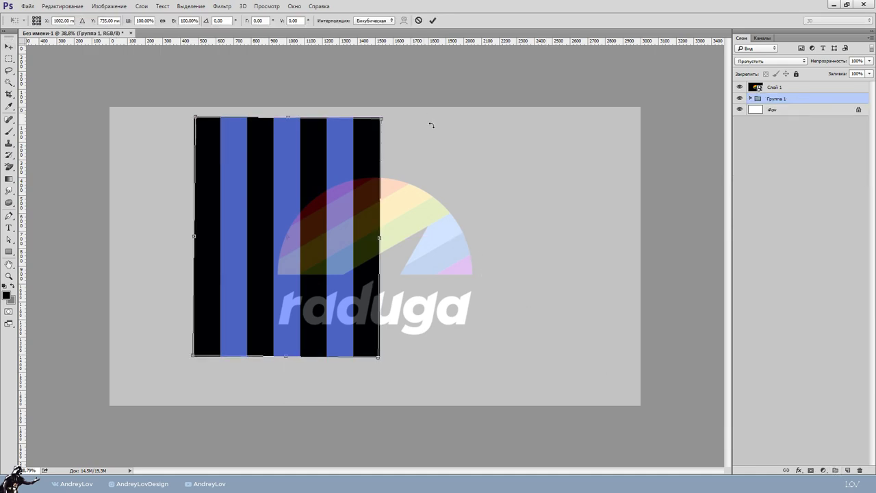
pyautogui.moveTo(432, 127); pyautogui.dragTo(465, 260)
pyautogui.moveTo(302, 187); pyautogui.dragTo(390, 245)
pyautogui.moveTo(527, 233); pyautogui.dragTo(544, 202)
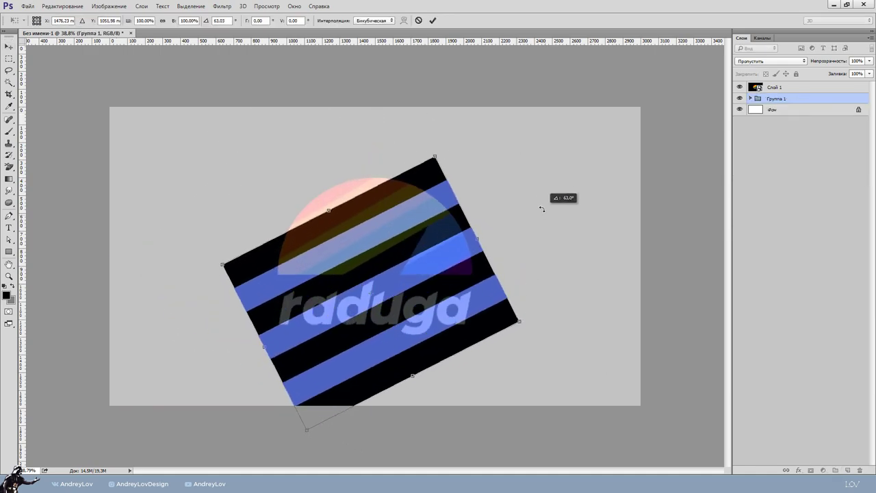
pyautogui.scroll(1, 373, 257)
pyautogui.moveTo(387, 248); pyautogui.dragTo(383, 245)
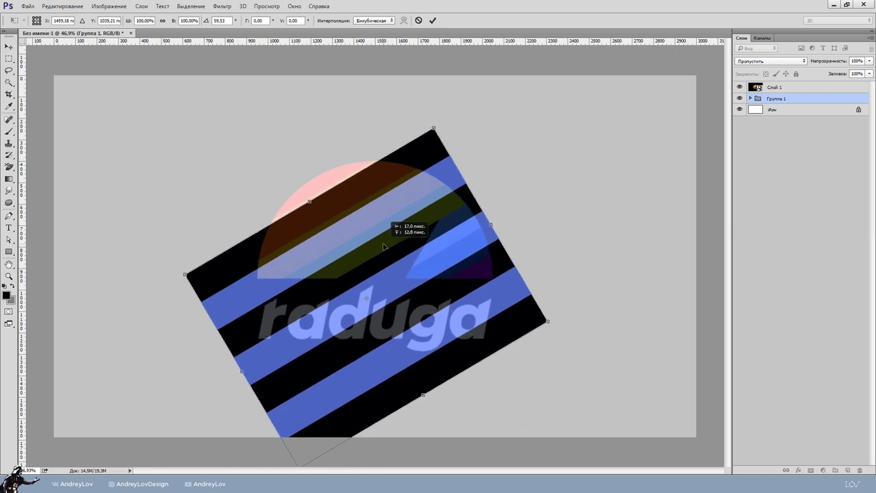
pyautogui.moveTo(611, 198); pyautogui.dragTo(610, 196)
pyautogui.moveTo(482, 289); pyautogui.dragTo(475, 272)
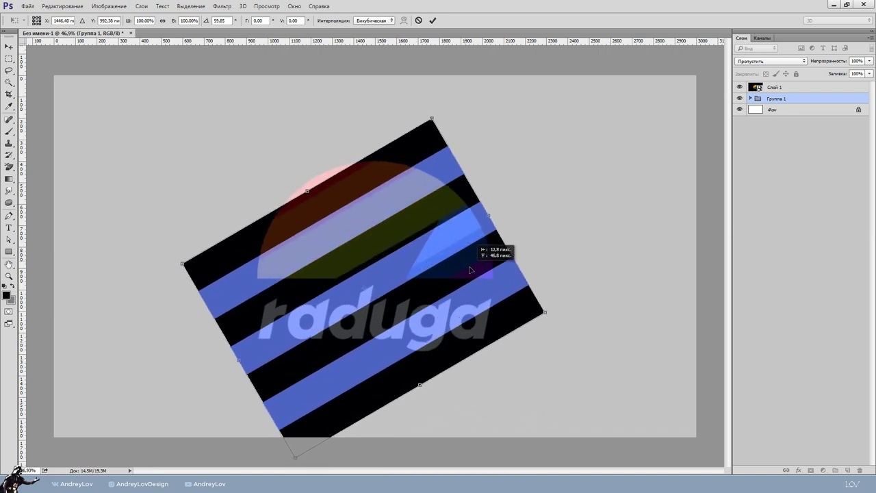
pyautogui.scroll(1, 481, 311)
pyautogui.scroll(-1, 490, 286)
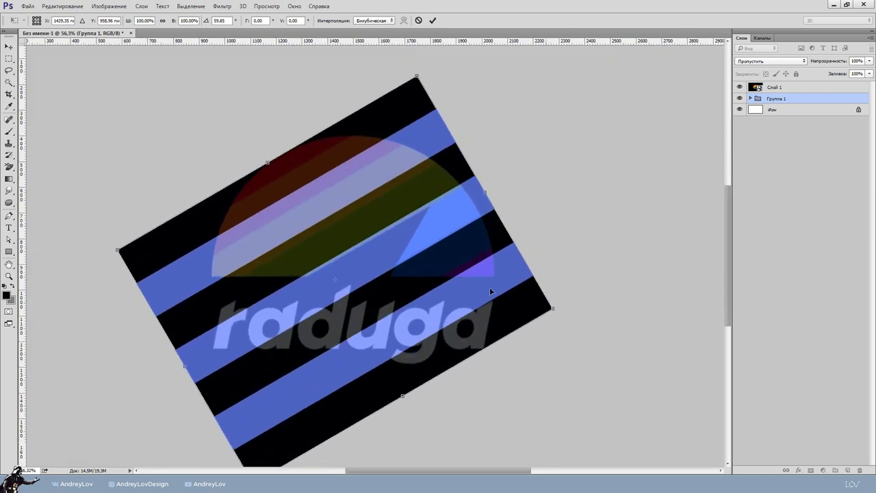
pyautogui.scroll(-1, 479, 286)
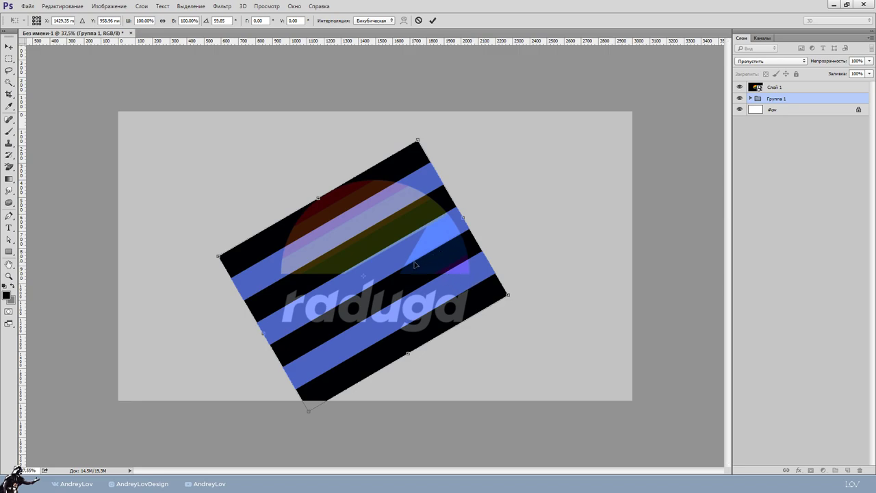
pyautogui.moveTo(415, 265); pyautogui.dragTo(420, 254)
pyautogui.press('Return')
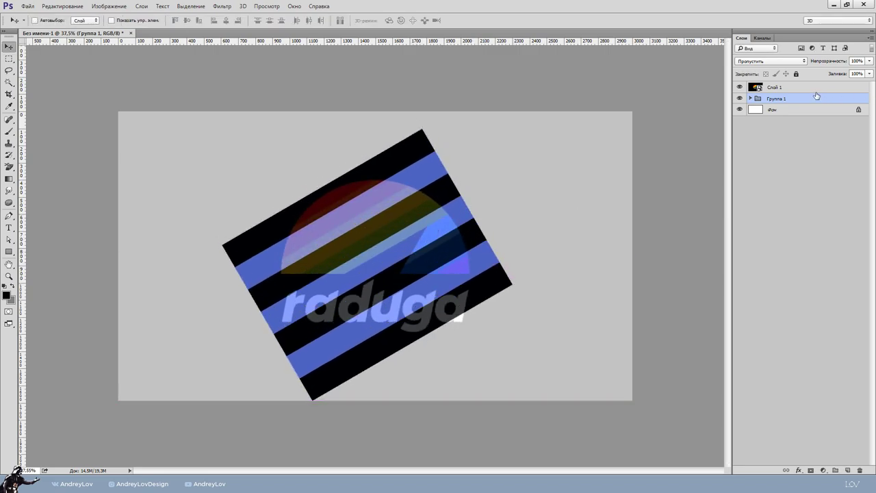
# Set the logo layer Слой 1 to 41% opacity
pyautogui.click(780, 87)
pyautogui.click(870, 61)
pyautogui.moveTo(871, 72); pyautogui.dragTo(847, 74)
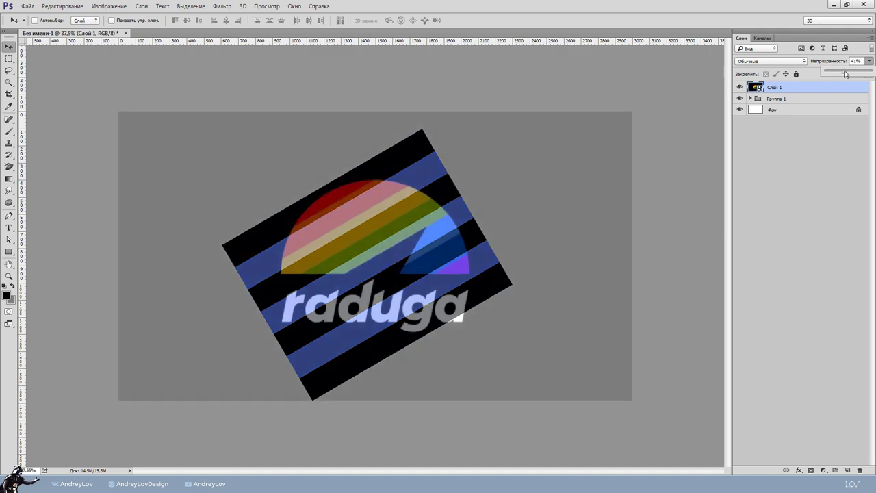
# Enlarge the logo to about 390% and line it up with the stripes
pyautogui.hotkey('ctrl', 't')
pyautogui.moveTo(631, 107); pyautogui.dragTo(696, 87)
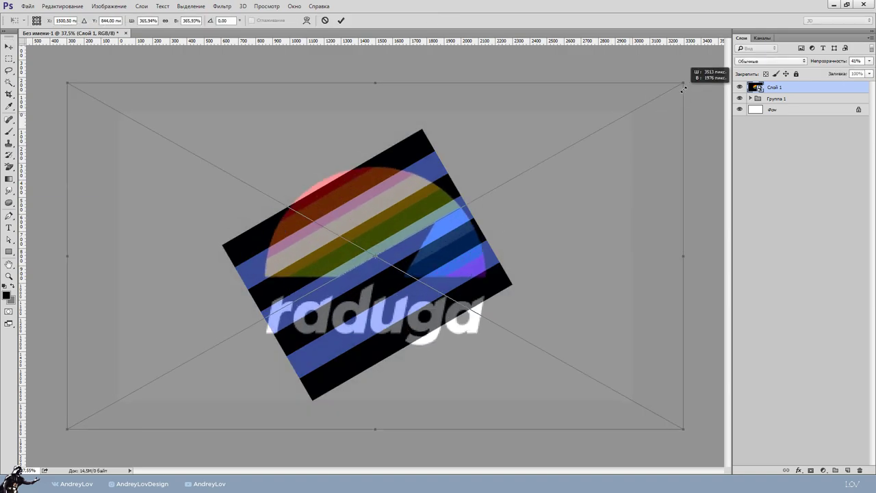
pyautogui.moveTo(515, 164); pyautogui.dragTo(492, 182)
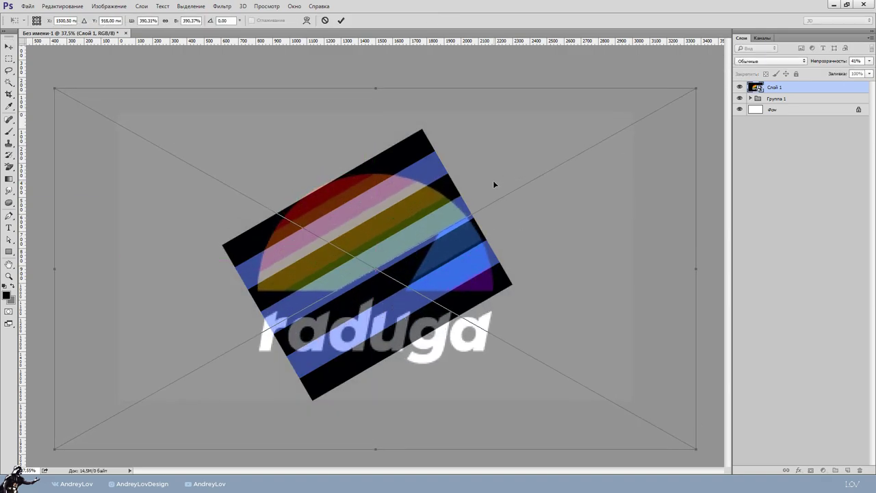
pyautogui.hotkey('ctrl', '-')
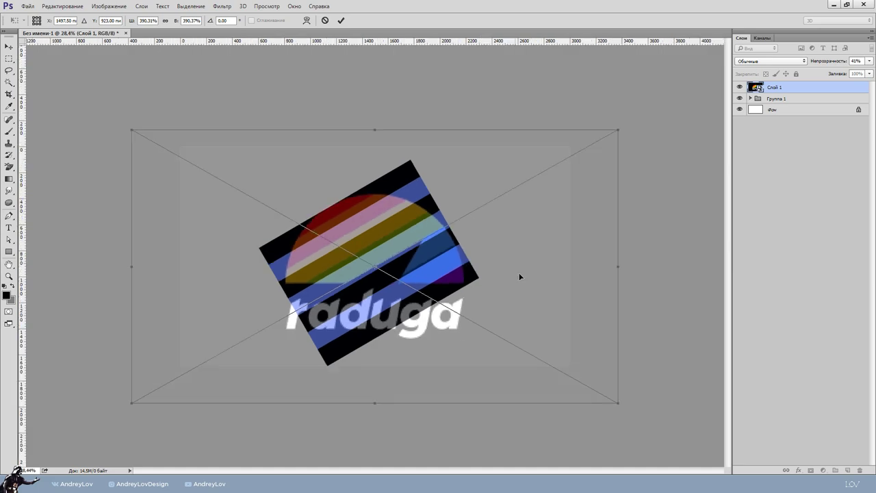
pyautogui.moveTo(618, 418); pyautogui.dragTo(637, 412)
pyautogui.press('Return')
pyautogui.hotkey('ctrl', '+')
pyautogui.hotkey('ctrl', '+')
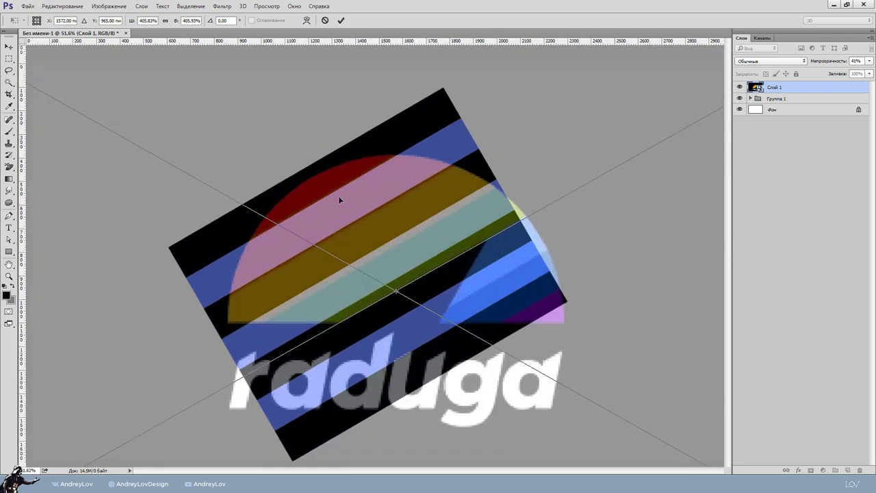
pyautogui.moveTo(358, 204); pyautogui.dragTo(347, 202)
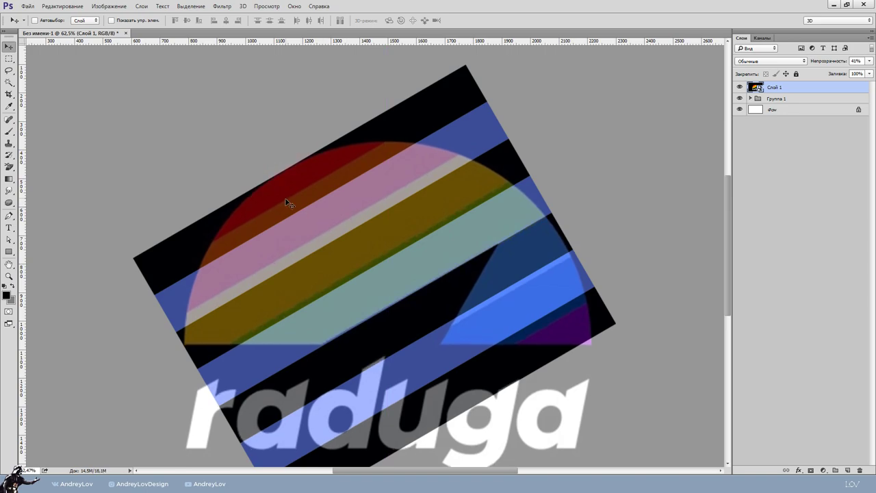
# Fine-tune the logo to about 402%, align it with the stripes, and add empty Слой 2
pyautogui.scroll(3, 286, 185)
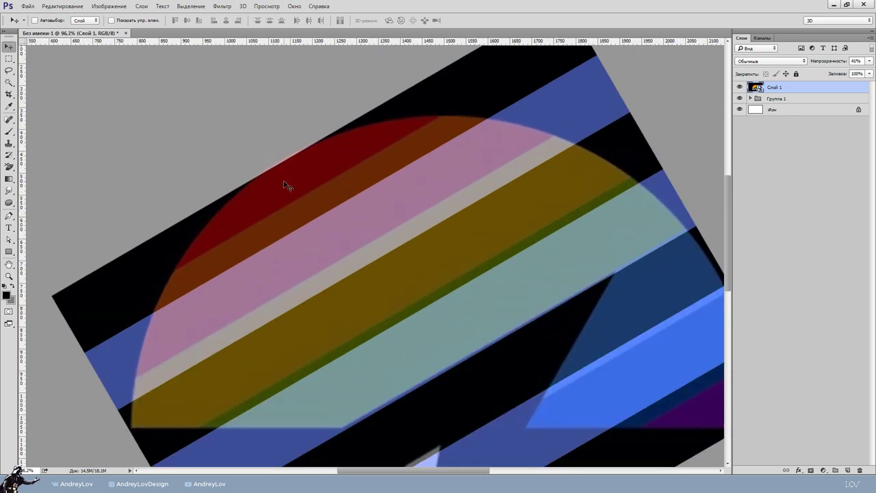
pyautogui.scroll(-3, 325, 210)
pyautogui.scroll(2, 517, 293)
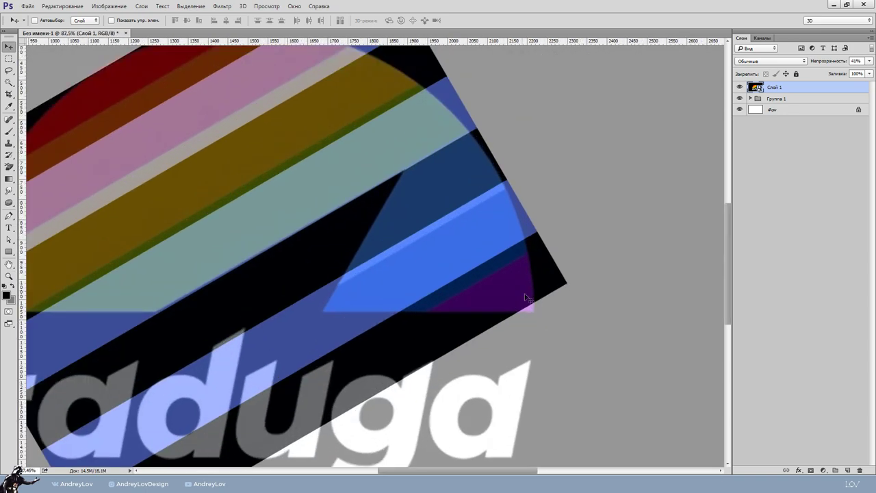
pyautogui.scroll(1, 517, 293)
pyautogui.scroll(-3, 517, 293)
pyautogui.hotkey('ctrl', 't')
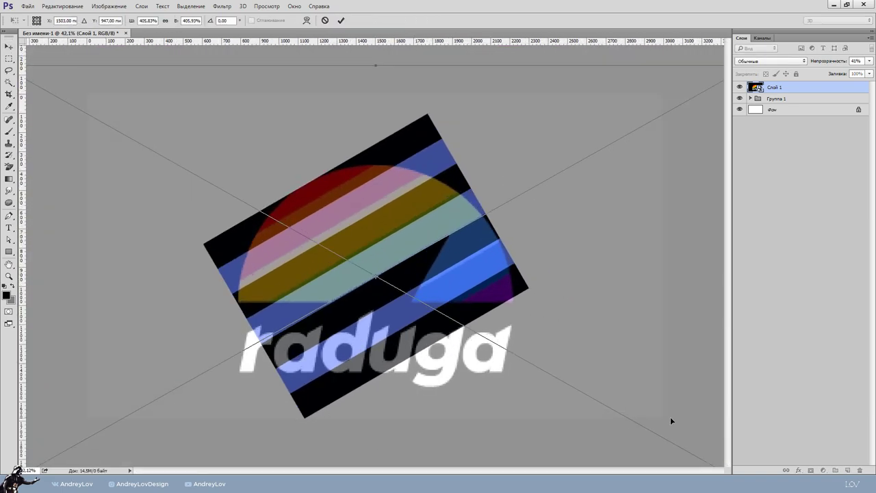
pyautogui.moveTo(634, 414); pyautogui.dragTo(631, 412)
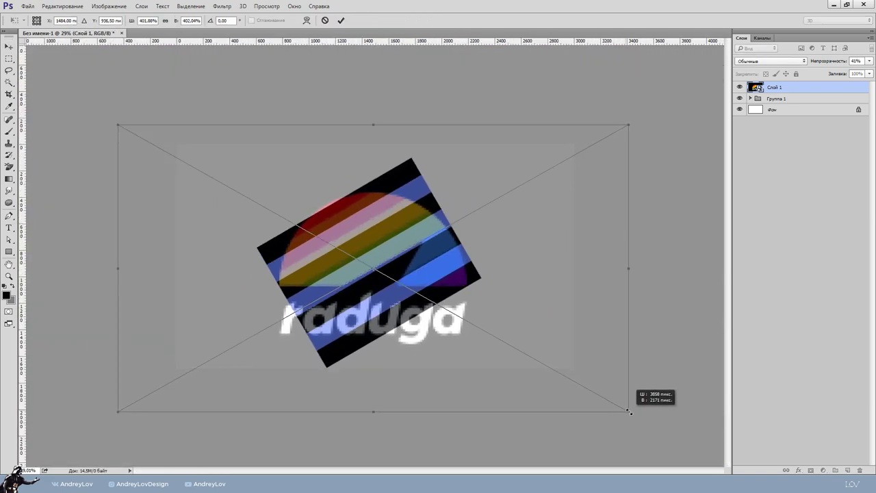
pyautogui.scroll(1, 527, 343)
pyautogui.scroll(1, 359, 201)
pyautogui.press('Return')
pyautogui.scroll(1, 290, 157)
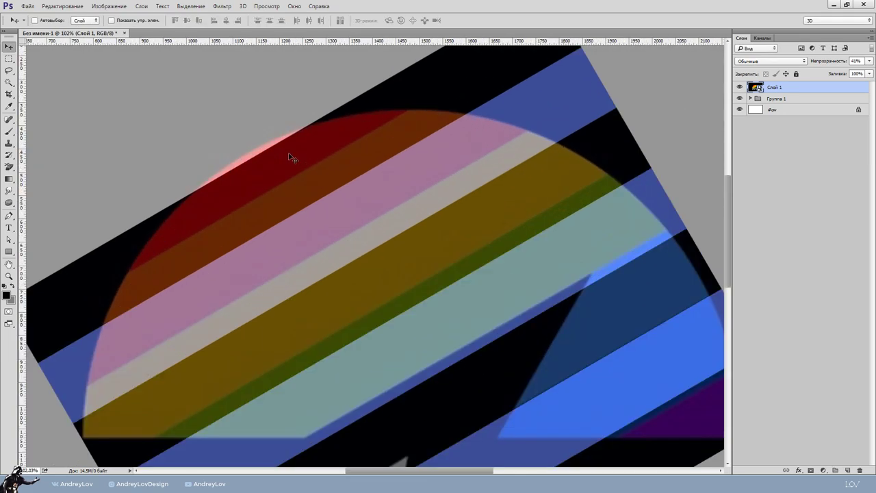
pyautogui.scroll(-1, 305, 176)
pyautogui.scroll(-2, 564, 310)
pyautogui.scroll(-1, 589, 356)
pyautogui.hotkey('ctrl', 't')
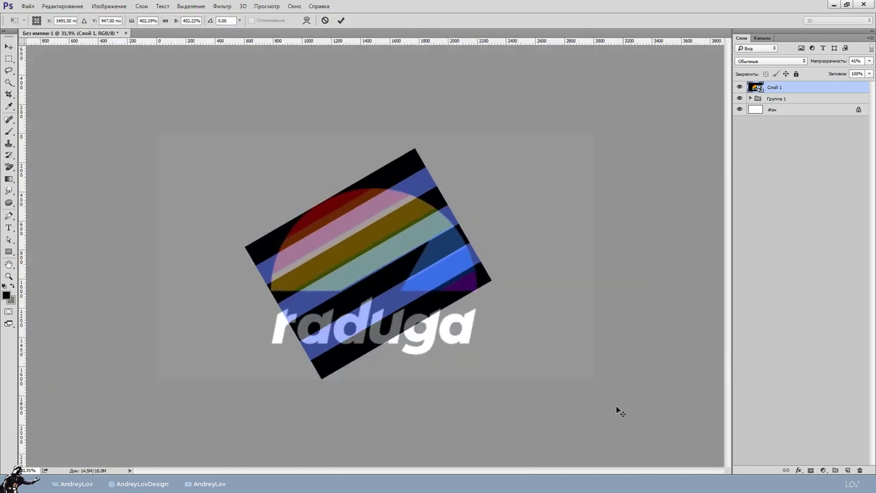
pyautogui.moveTo(649, 427); pyautogui.dragTo(642, 426)
pyautogui.scroll(3, 383, 207)
pyautogui.press('Return')
pyautogui.moveTo(342, 188); pyautogui.dragTo(362, 210)
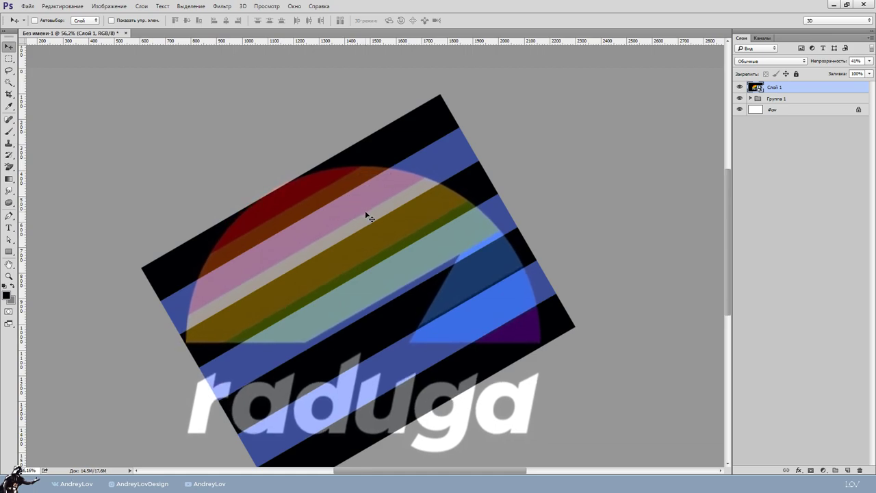
pyautogui.scroll(-1, 367, 214)
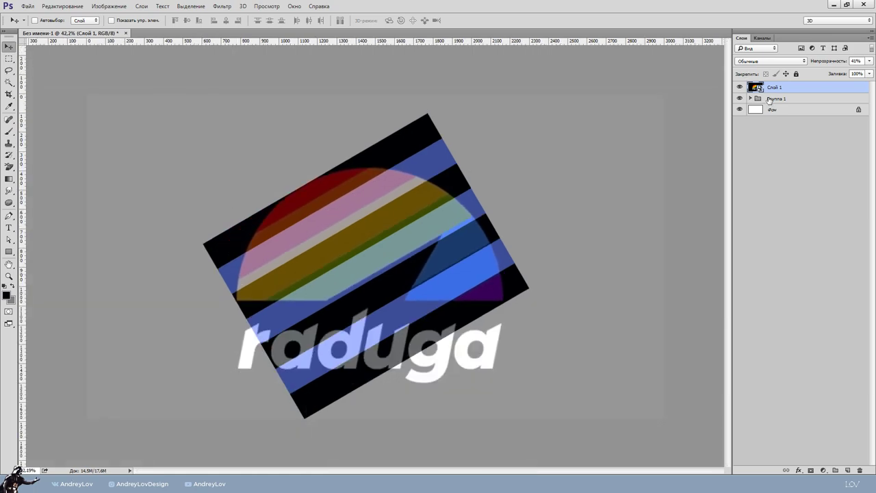
pyautogui.click(769, 99)
# Draw a circle with the Ellipse tool over the rainbow semicircle
pyautogui.click(848, 470)
pyautogui.moveTo(8, 251); pyautogui.dragTo(24, 260)
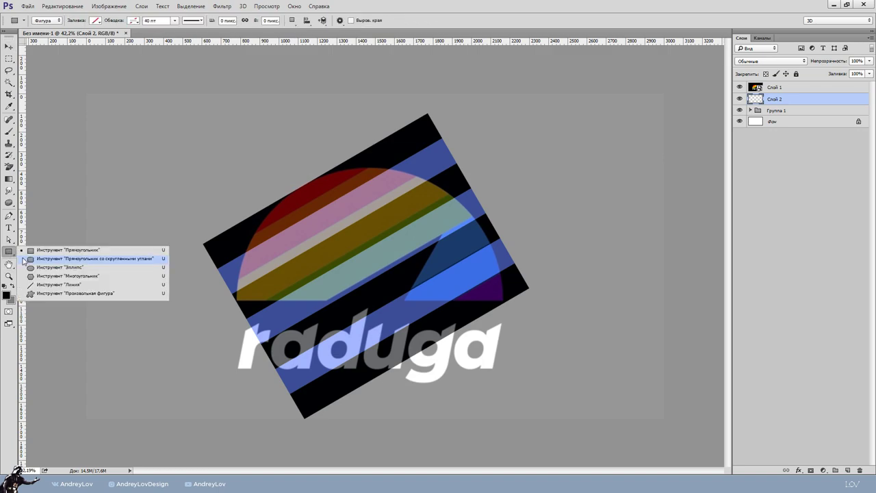
pyautogui.click(54, 268)
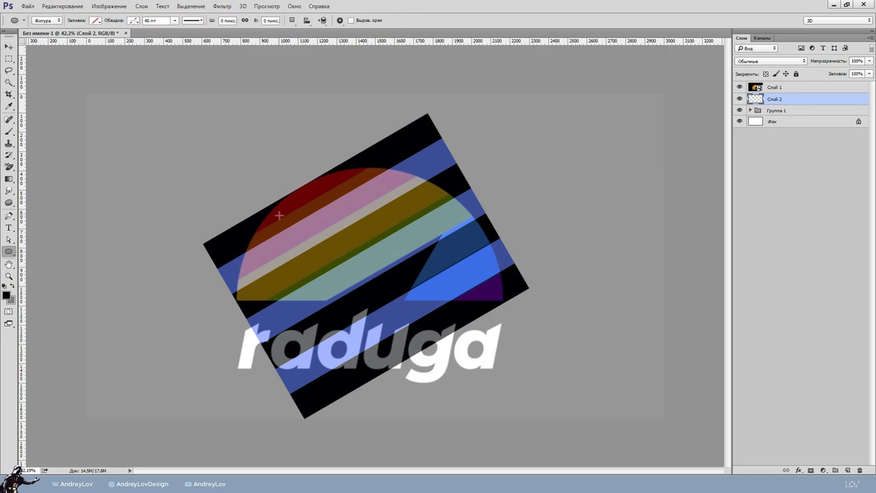
pyautogui.moveTo(279, 216); pyautogui.dragTo(509, 361)
# Move and scale the circle to 1382×1382 px so it traces the rainbow arc
pyautogui.scroll(1, 432, 288)
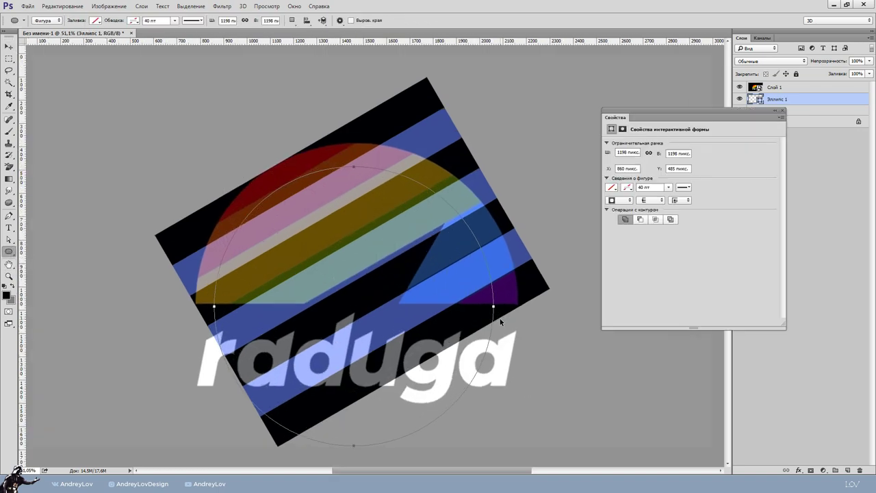
pyautogui.hotkey('ctrl', 't')
pyautogui.moveTo(404, 230); pyautogui.dragTo(407, 209)
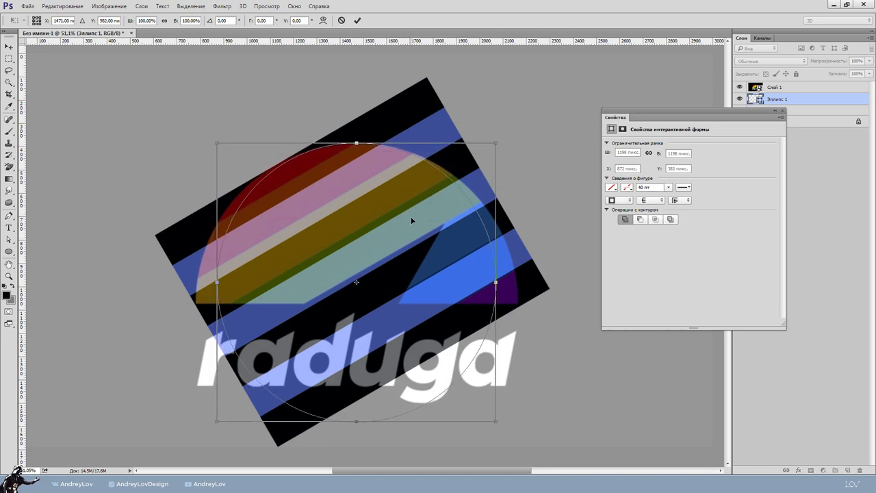
pyautogui.hotkey('shift', 'Left')
pyautogui.press('Left')
pyautogui.press('Left')
pyautogui.press('Left')
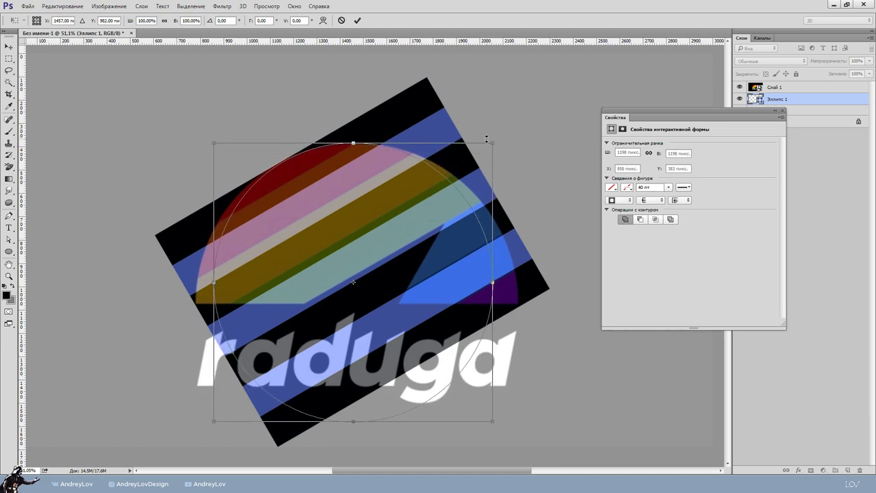
pyautogui.moveTo(487, 139); pyautogui.dragTo(508, 121)
pyautogui.moveTo(392, 172); pyautogui.dragTo(392, 189)
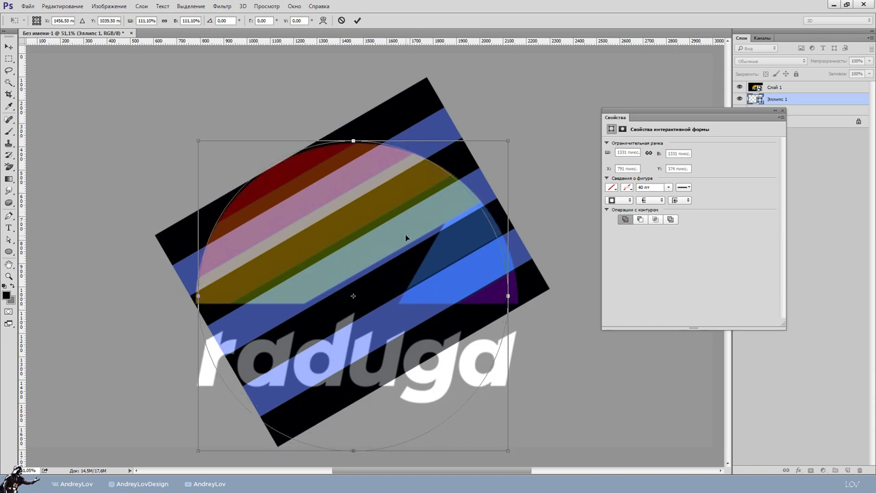
pyautogui.moveTo(349, 215); pyautogui.dragTo(351, 218)
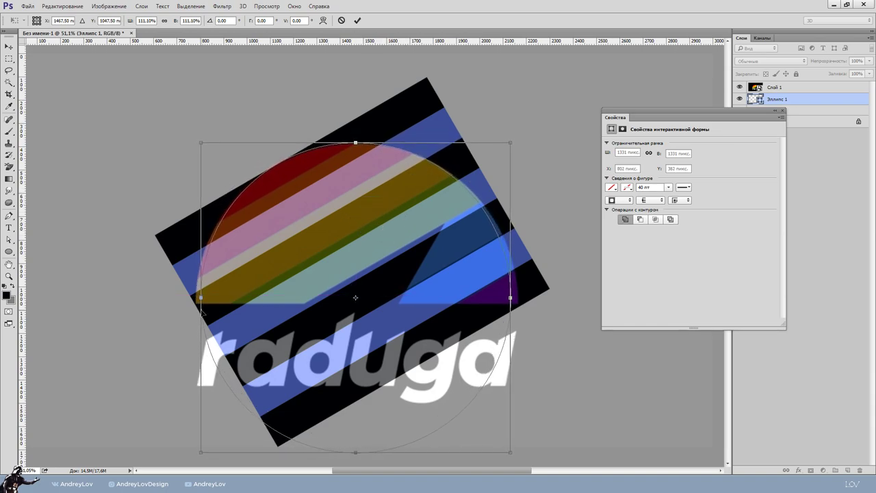
pyautogui.moveTo(342, 308); pyautogui.dragTo(341, 309)
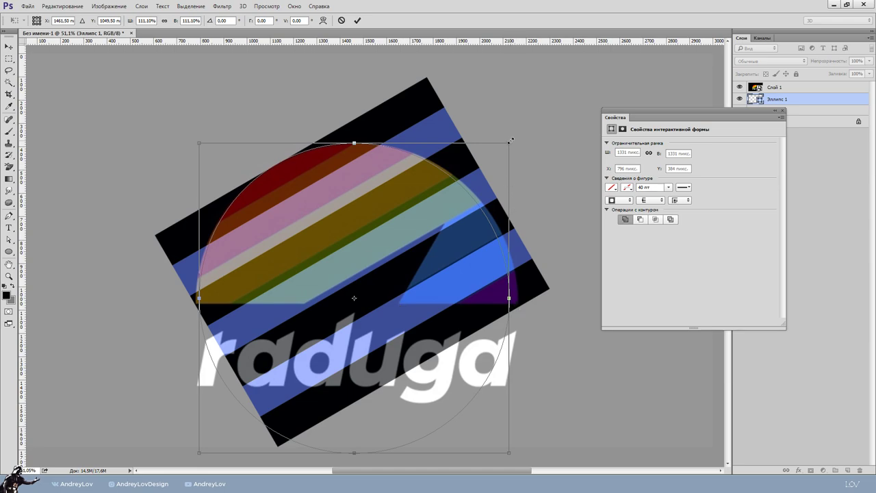
pyautogui.moveTo(510, 140); pyautogui.dragTo(519, 143)
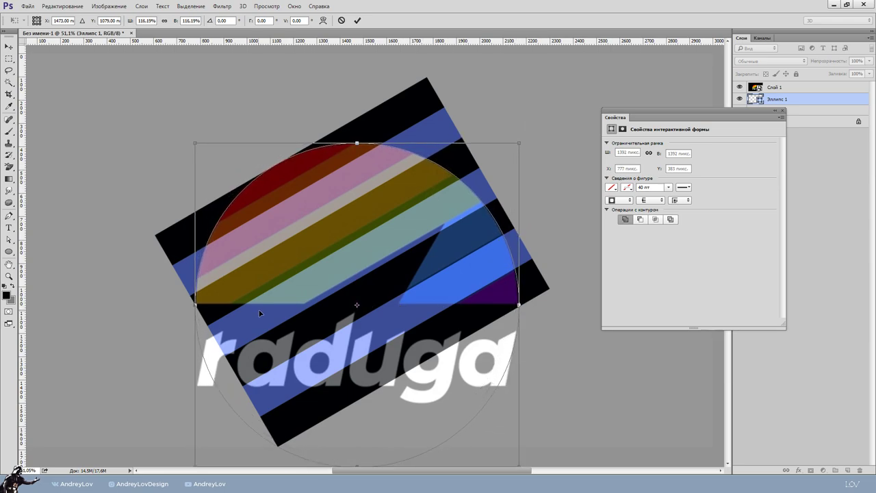
pyautogui.scroll(2, 259, 313)
pyautogui.scroll(2, 182, 309)
pyautogui.scroll(-2, 213, 305)
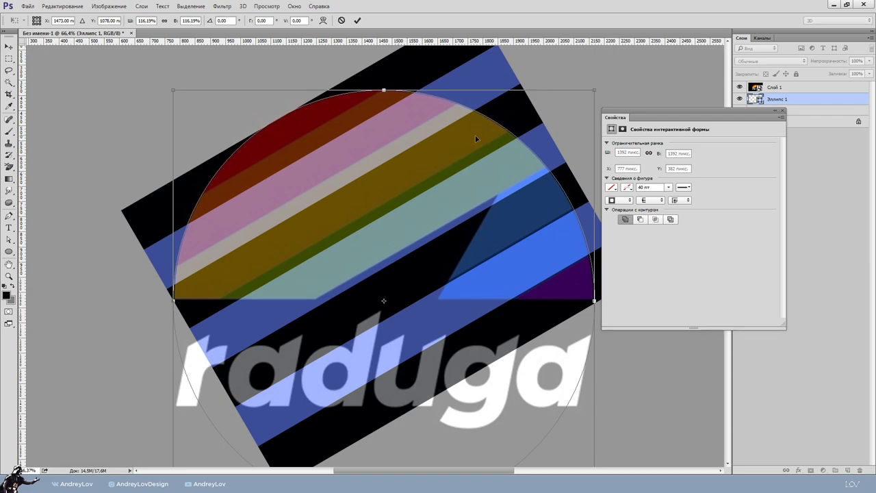
pyautogui.scroll(-2, 476, 139)
pyautogui.moveTo(527, 151); pyautogui.dragTo(525, 153)
pyautogui.scroll(1, 401, 201)
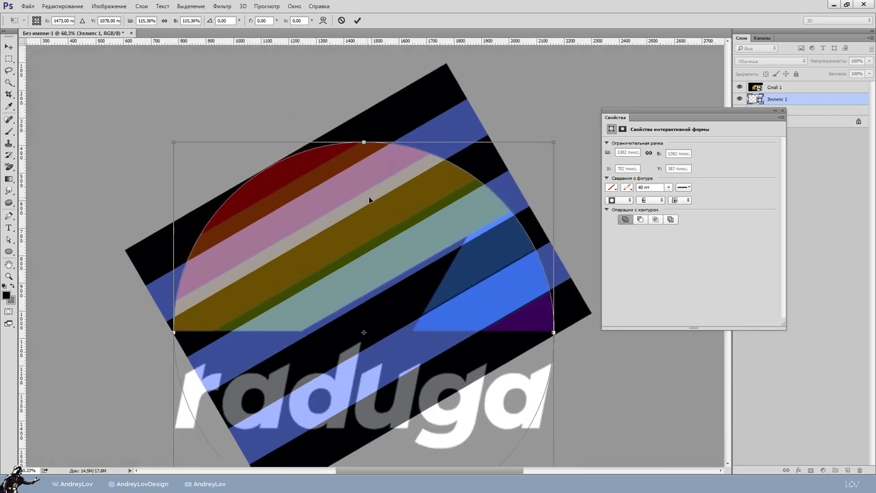
pyautogui.press('Return')
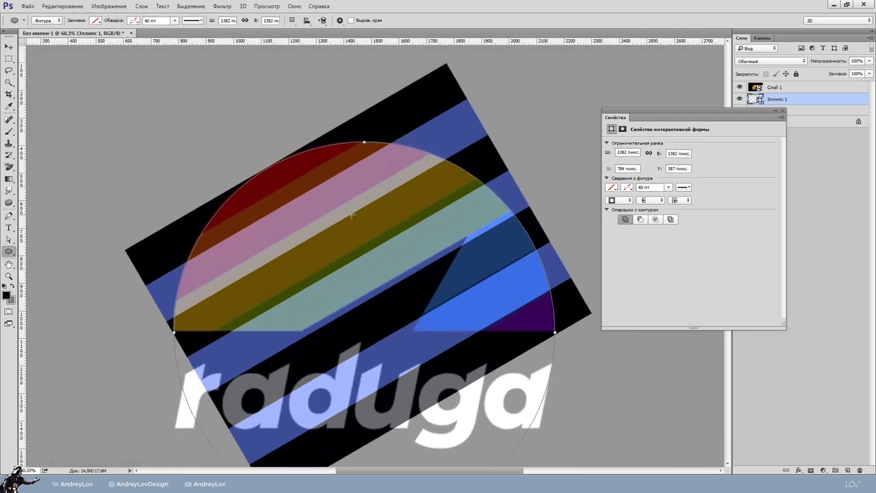
# Hide the rainbow image layer and fill the circle red at 71% opacity
pyautogui.click(783, 110)
pyautogui.click(740, 88)
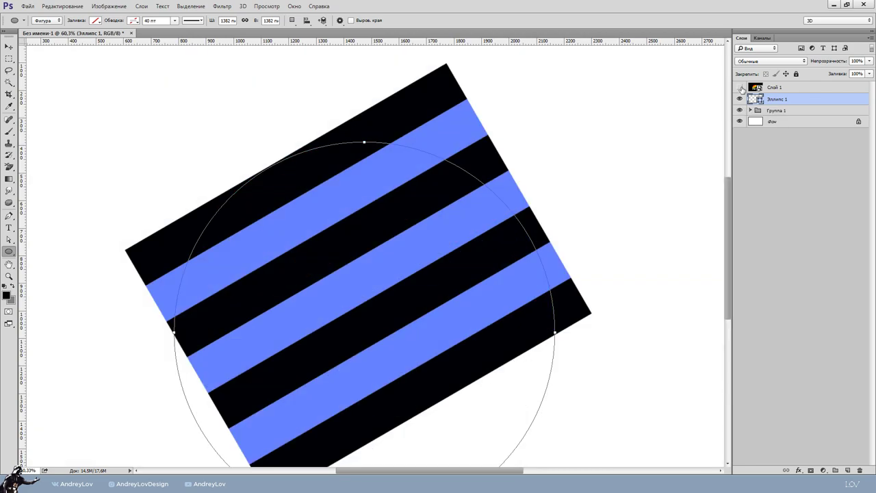
pyautogui.click(9, 215)
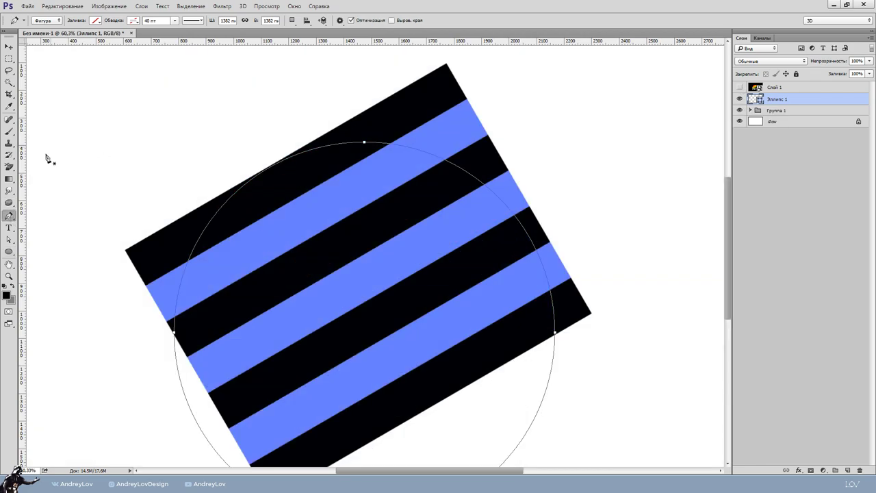
pyautogui.click(96, 21)
pyautogui.click(132, 78)
pyautogui.press('Return')
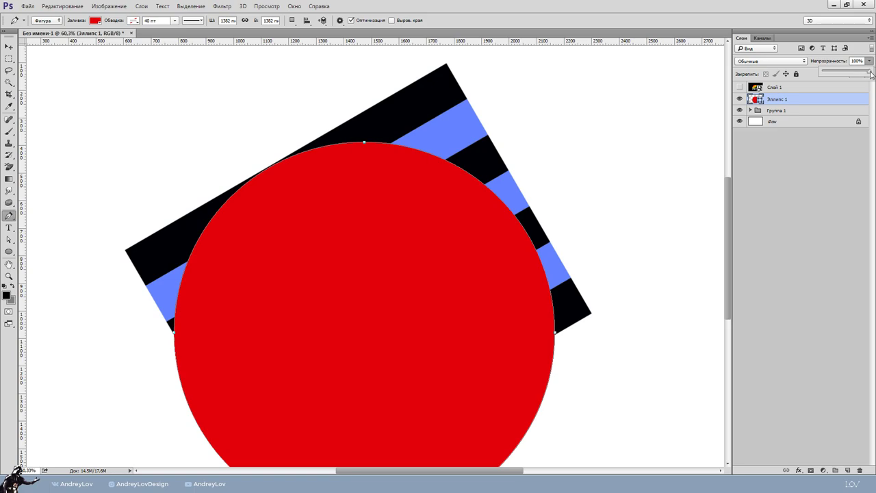
pyautogui.press('7')
pyautogui.press('1')
pyautogui.click(9, 46)
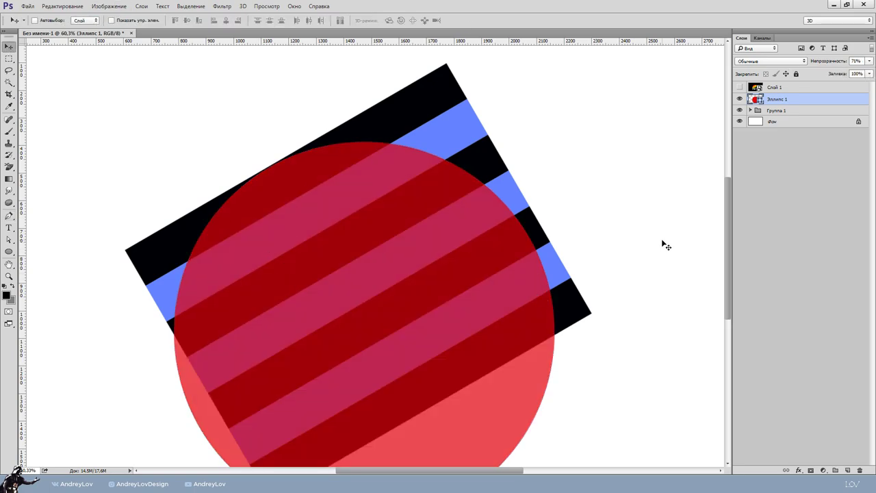
pyautogui.scroll(2, 474, 134)
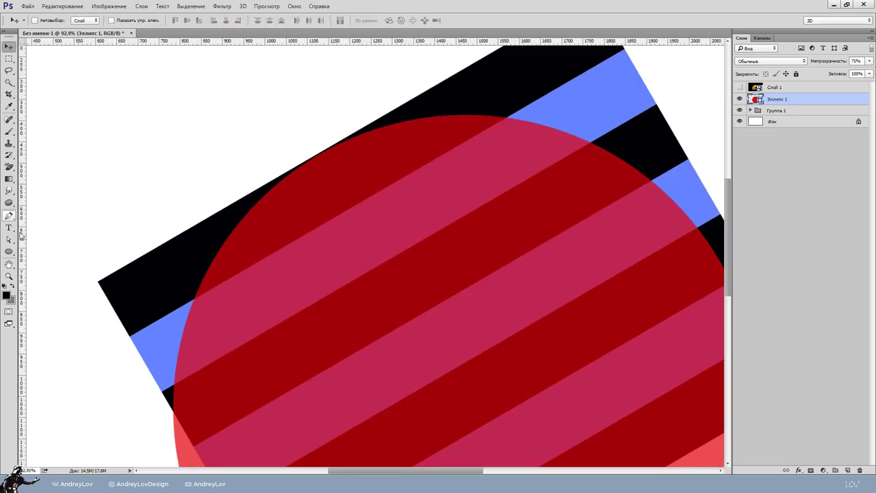
pyautogui.press('a')
pyautogui.scroll(5, 364, 143)
pyautogui.click(304, 190)
pyautogui.scroll(1, 256, 160)
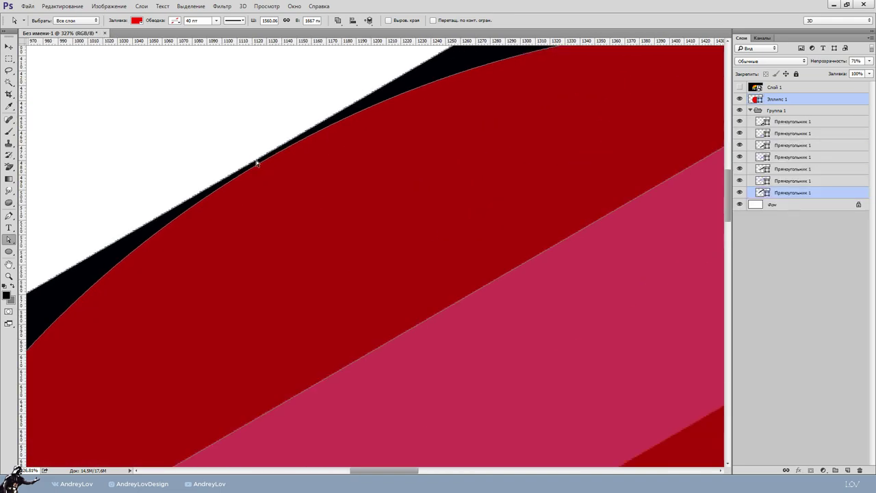
pyautogui.scroll(2, 254, 157)
pyautogui.scroll(-4, 261, 161)
pyautogui.scroll(-3, 261, 163)
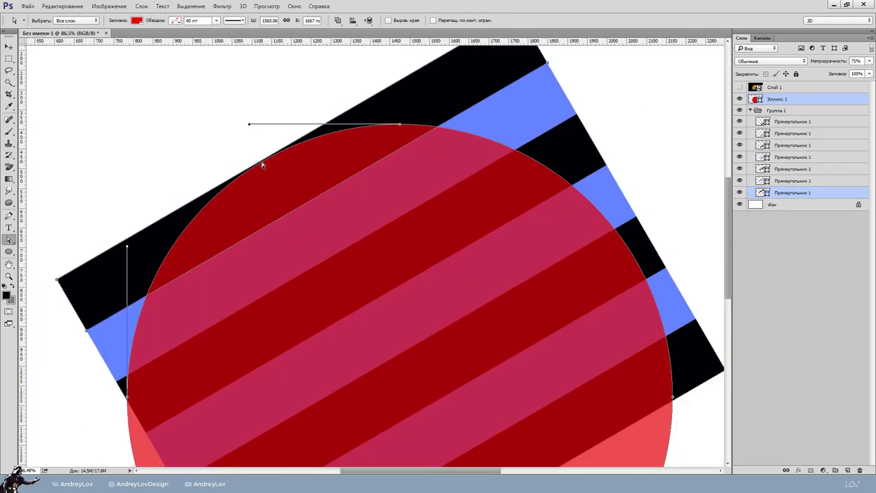
pyautogui.scroll(3, 245, 162)
pyautogui.scroll(2, 288, 219)
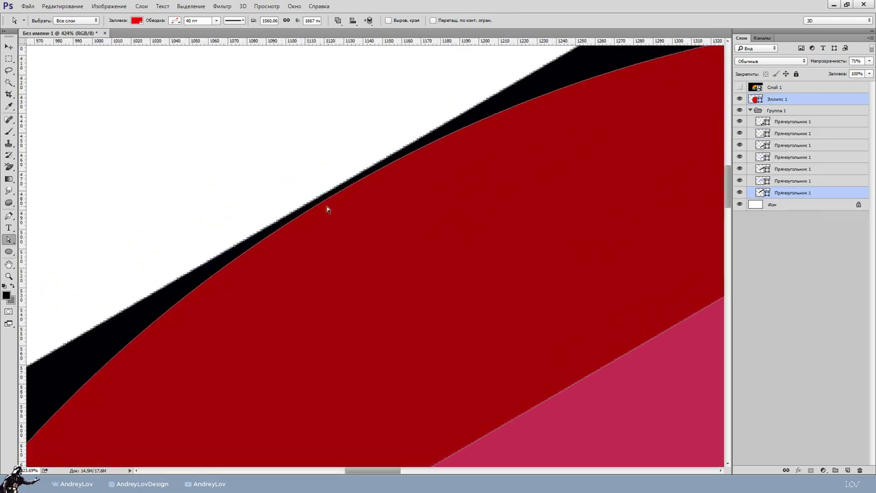
pyautogui.scroll(1, 335, 202)
pyautogui.scroll(1, 346, 191)
pyautogui.scroll(-3, 349, 183)
pyautogui.scroll(-3, 358, 184)
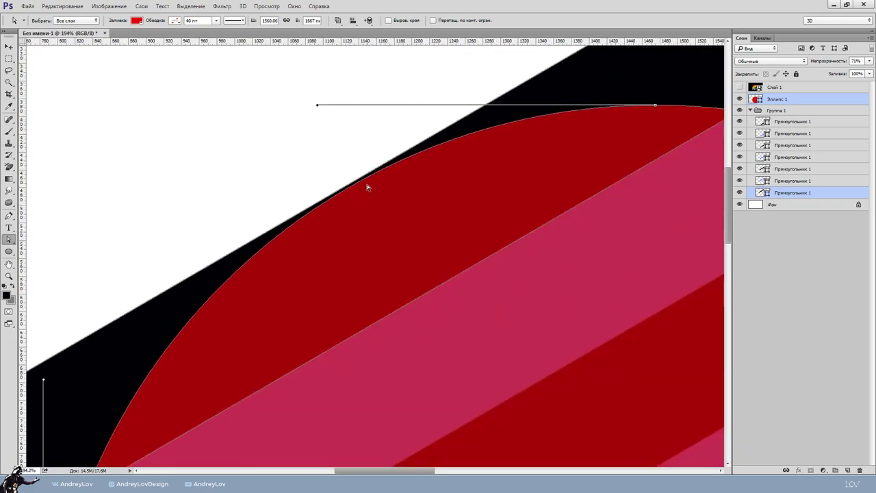
pyautogui.scroll(2, 367, 184)
pyautogui.scroll(-1, 353, 180)
pyautogui.scroll(-1, 363, 192)
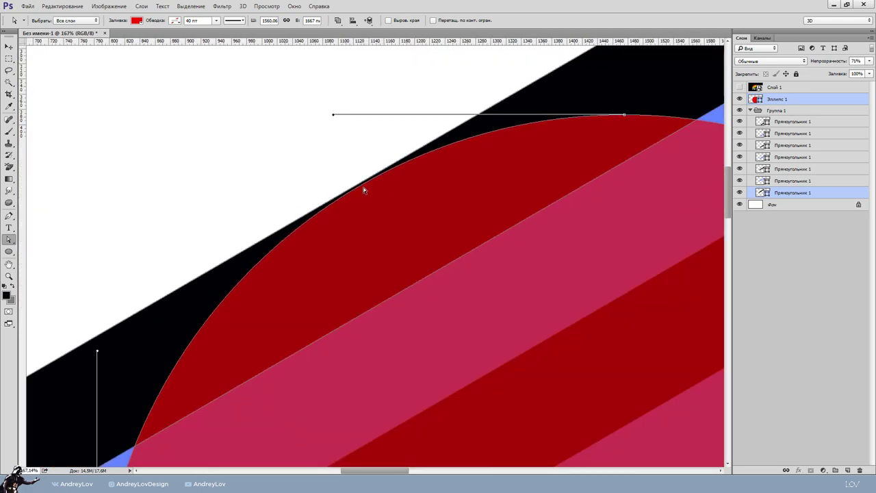
pyautogui.scroll(-1, 363, 190)
pyautogui.click(751, 111)
pyautogui.click(780, 99)
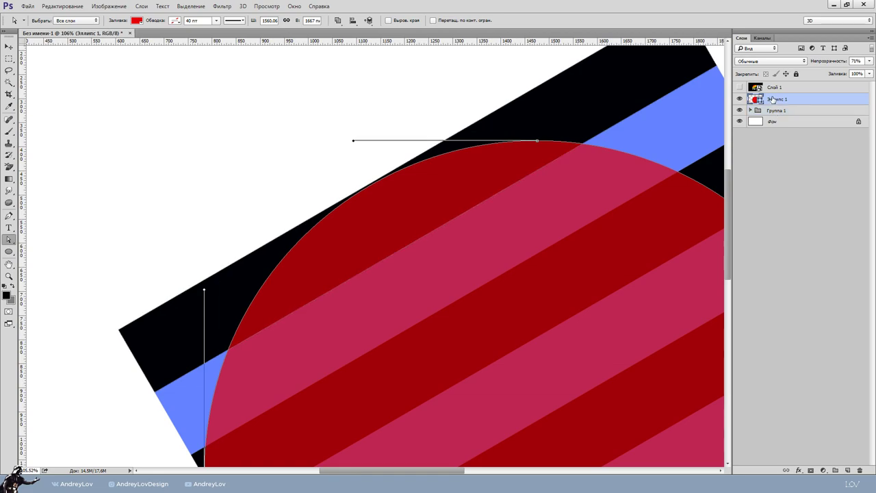
pyautogui.scroll(2, 387, 161)
pyautogui.click(7, 47)
pyautogui.scroll(1, 334, 199)
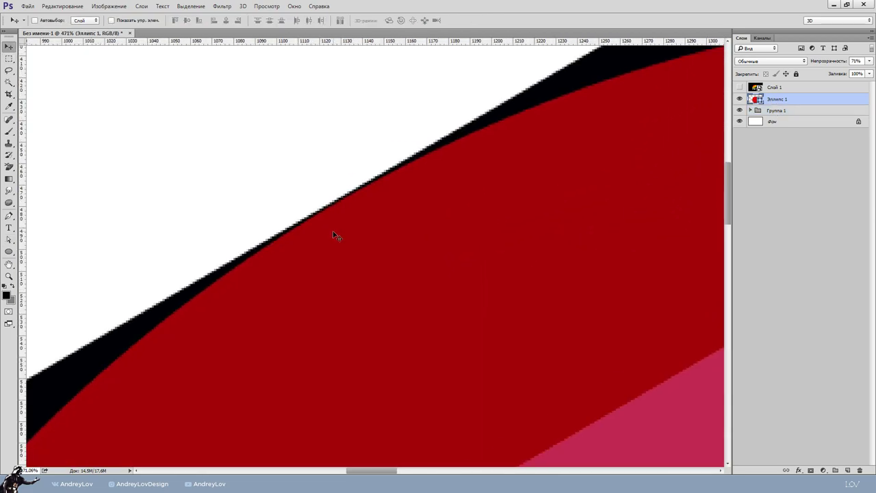
pyautogui.scroll(1, 338, 237)
pyautogui.click(8, 239)
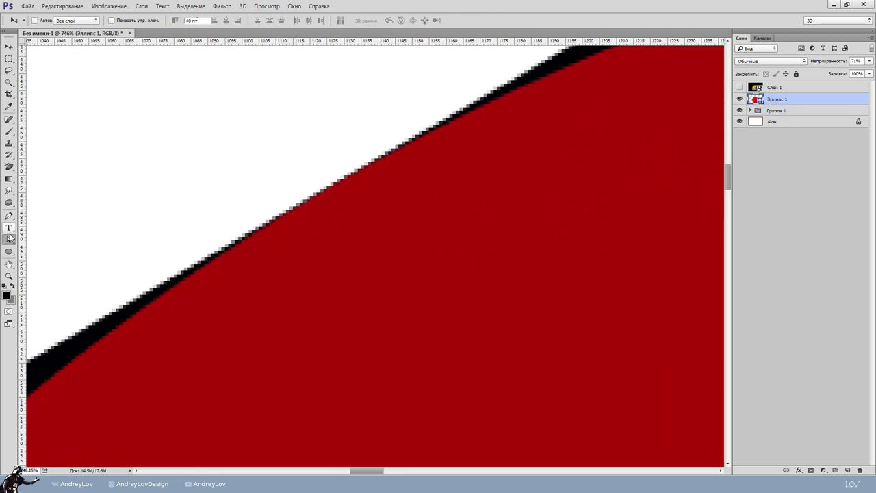
pyautogui.click(372, 247)
pyautogui.scroll(3, 373, 246)
pyautogui.scroll(2, 306, 189)
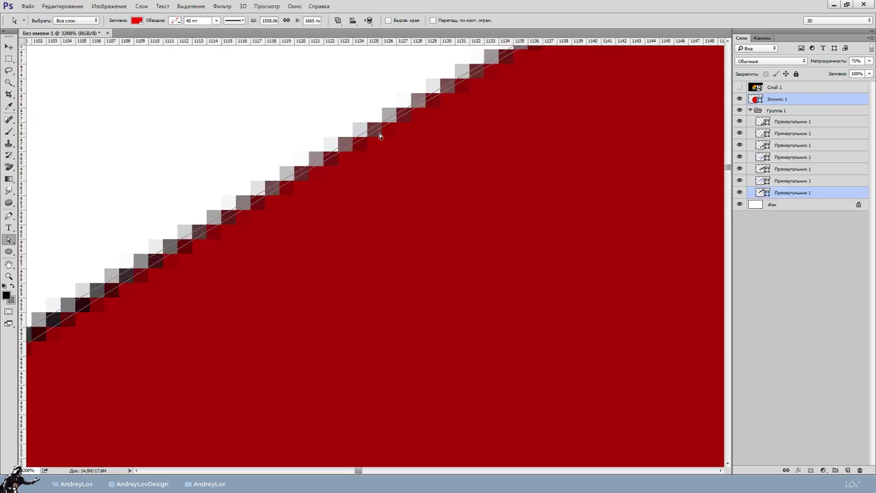
pyautogui.scroll(-2, 380, 165)
pyautogui.scroll(-2, 385, 189)
pyautogui.scroll(-3, 389, 191)
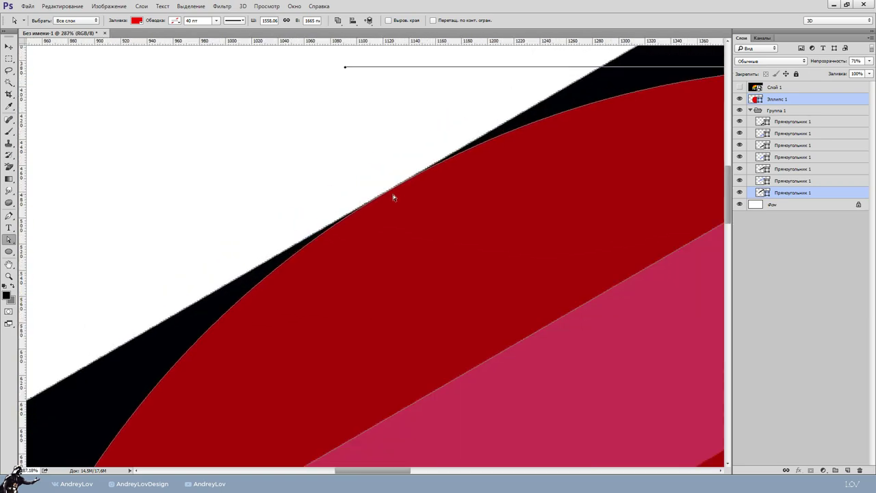
pyautogui.scroll(-3, 393, 194)
pyautogui.scroll(-2, 393, 194)
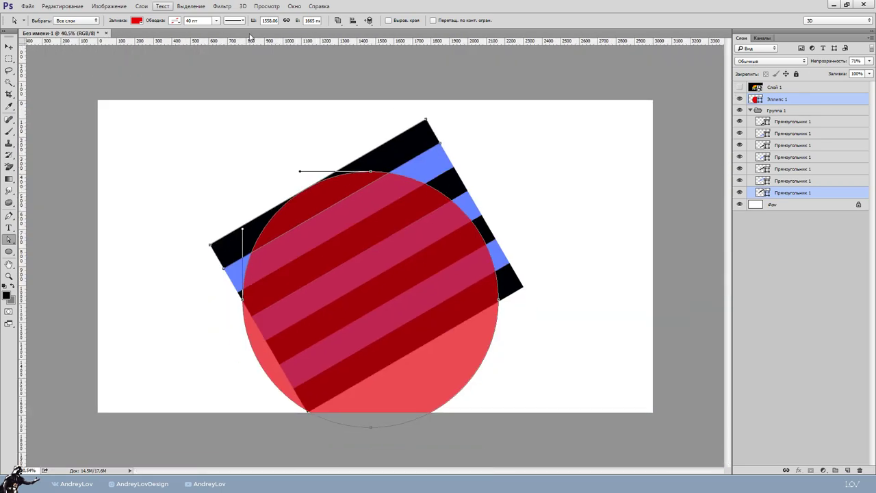
pyautogui.click(9, 46)
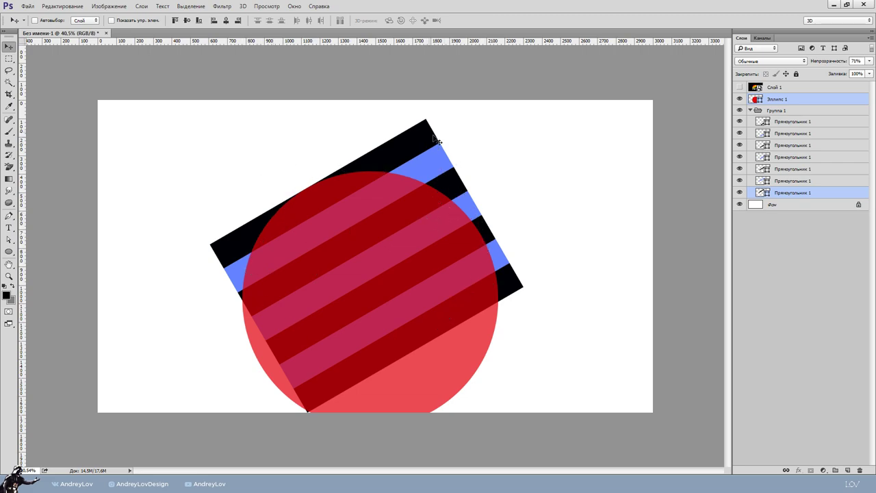
# Select the ellipse path with Direct Selection and delete its bottom anchor point
pyautogui.scroll(3, 499, 200)
pyautogui.click(9, 239)
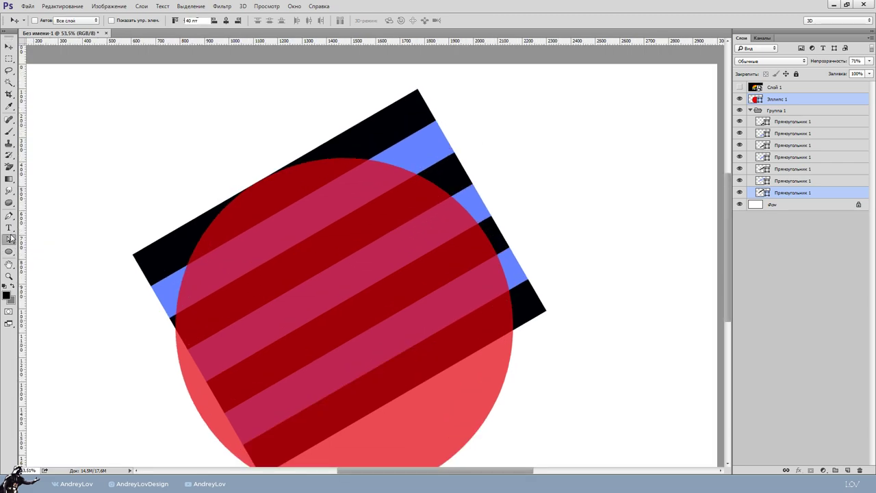
pyautogui.click(278, 268)
pyautogui.scroll(-2, 372, 344)
pyautogui.scroll(1, 356, 420)
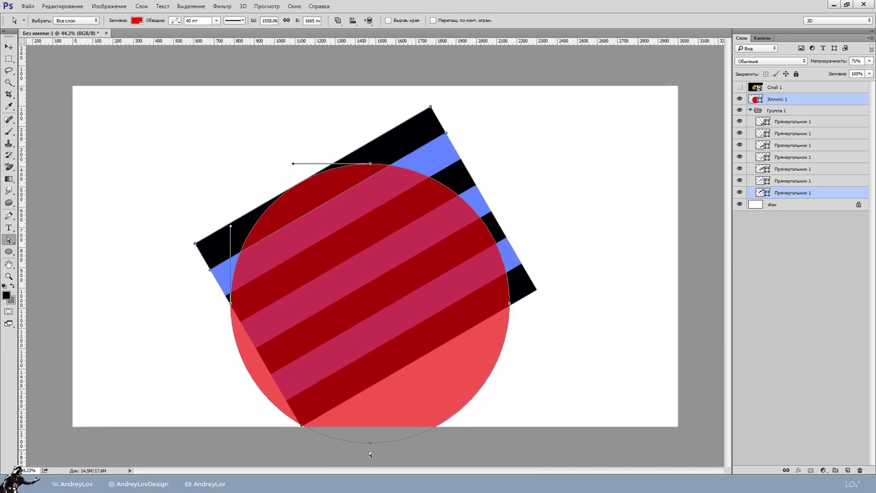
pyautogui.click(370, 444)
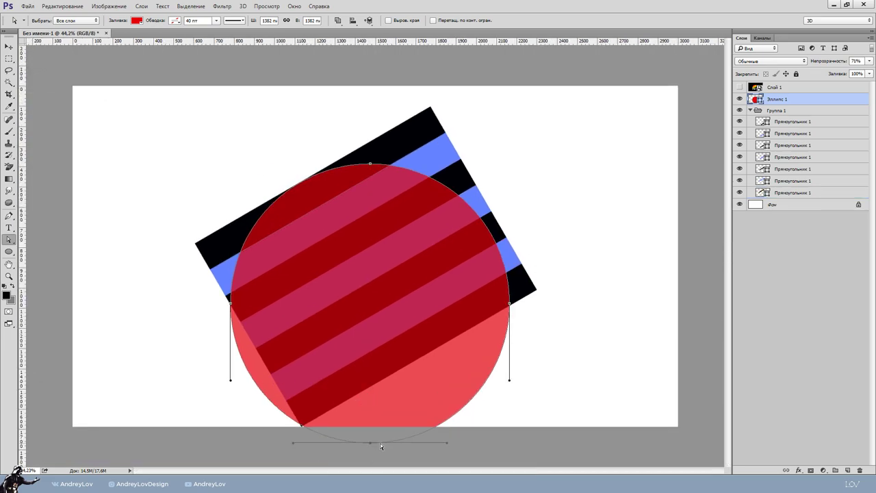
pyautogui.press('Delete')
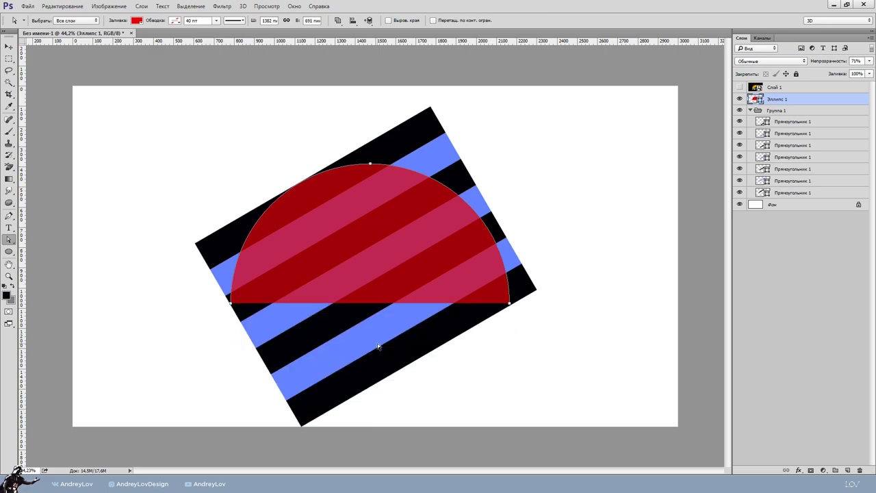
# Close the open path with the Pen tool, joining left and right anchors in a straight line
pyautogui.click(8, 216)
pyautogui.click(38, 218)
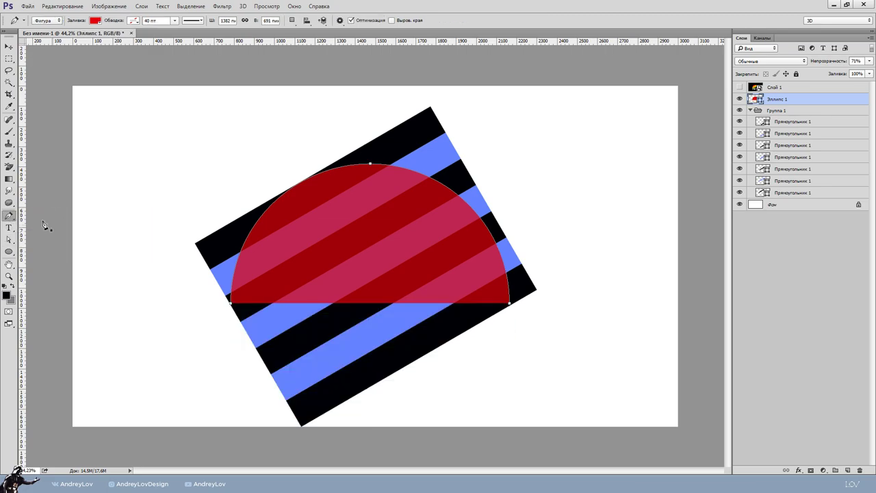
pyautogui.moveTo(232, 303); pyautogui.dragTo(231, 380)
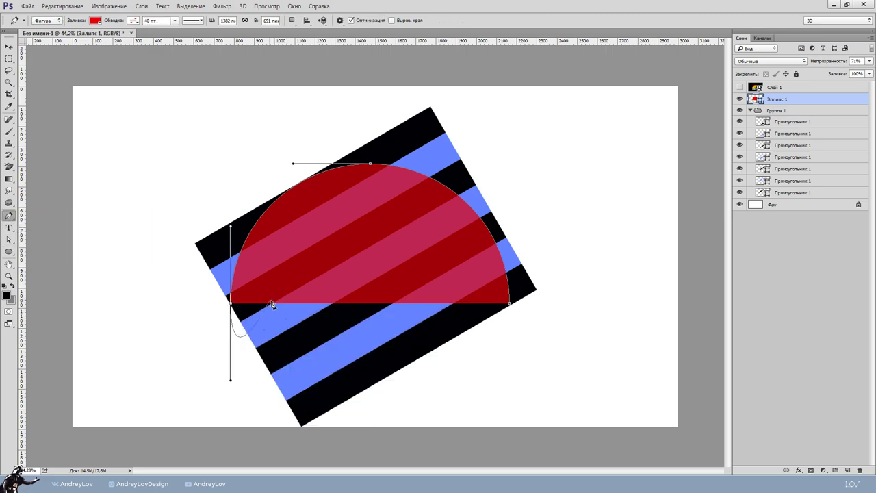
pyautogui.click(231, 304)
pyautogui.click(509, 305)
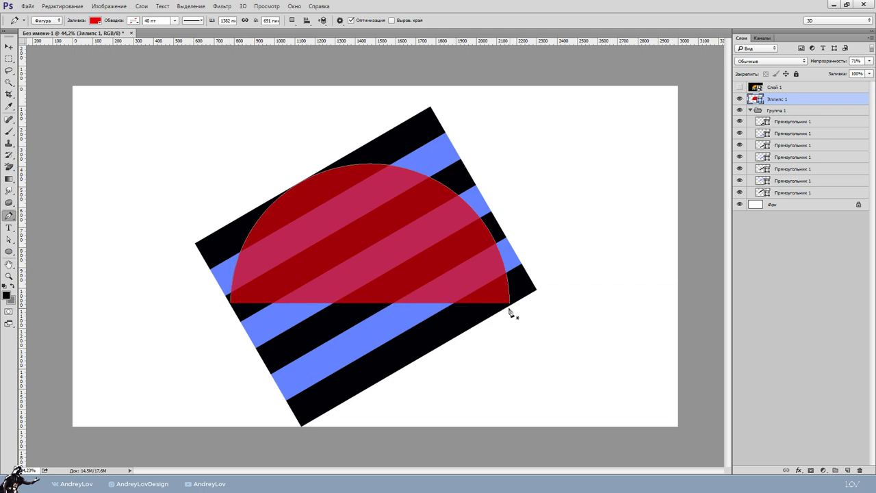
pyautogui.click(510, 306)
pyautogui.click(510, 306)
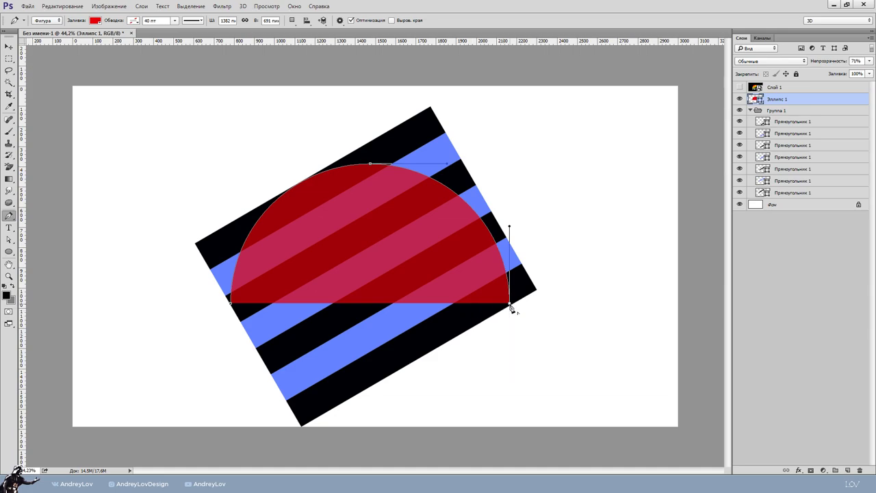
pyautogui.click(233, 309)
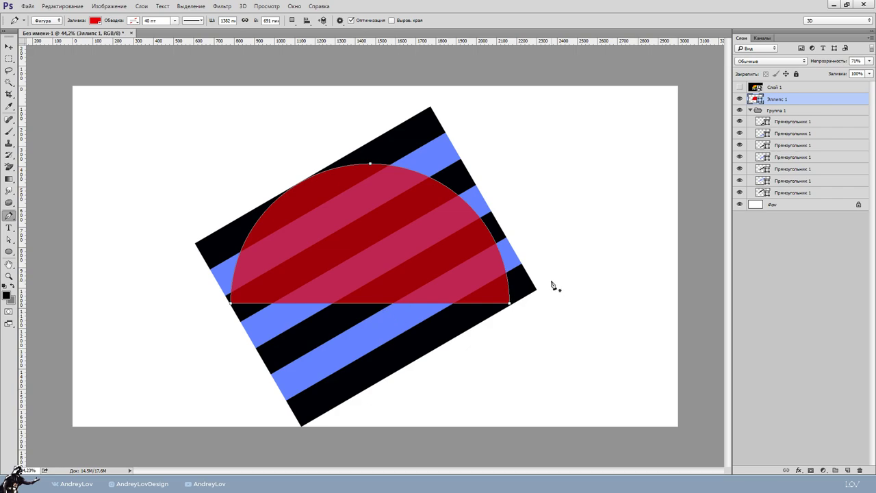
# Move the half-circle into Группа 1, rename it 1, and Alt-drag a copy above the stripes
pyautogui.press('v')
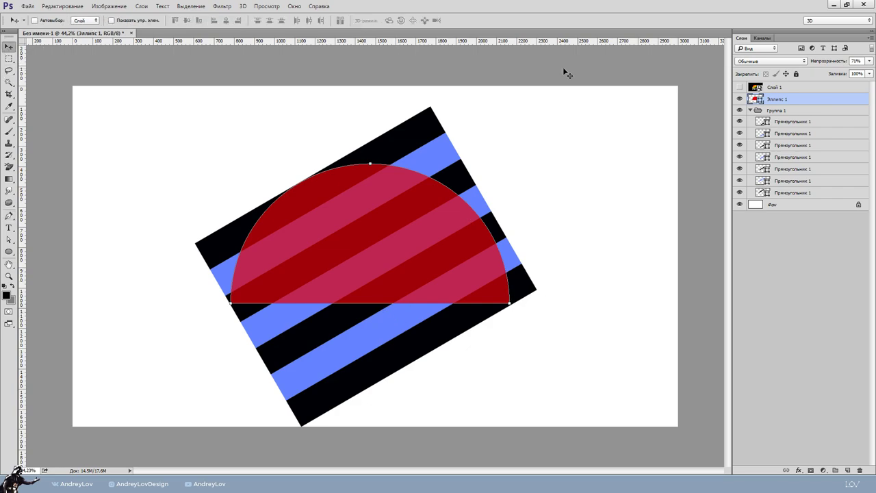
pyautogui.moveTo(778, 101); pyautogui.dragTo(781, 186)
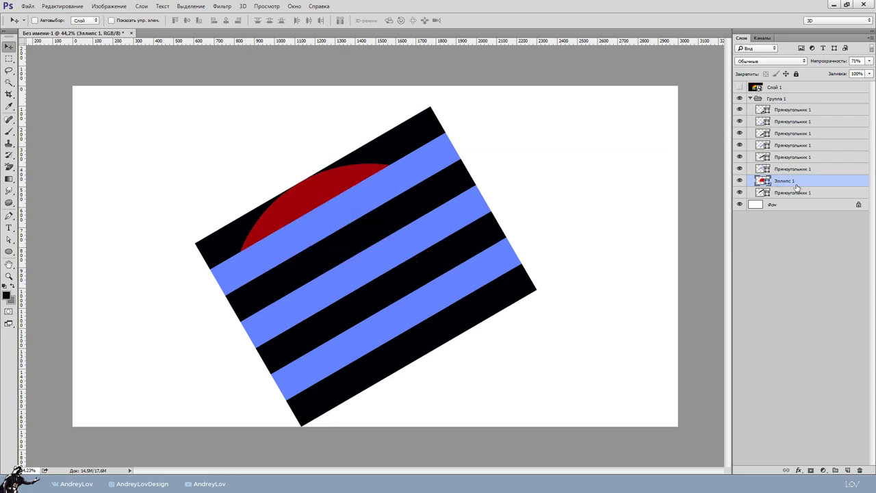
pyautogui.doubleClick(794, 181)
pyautogui.write('1')
pyautogui.press('Return')
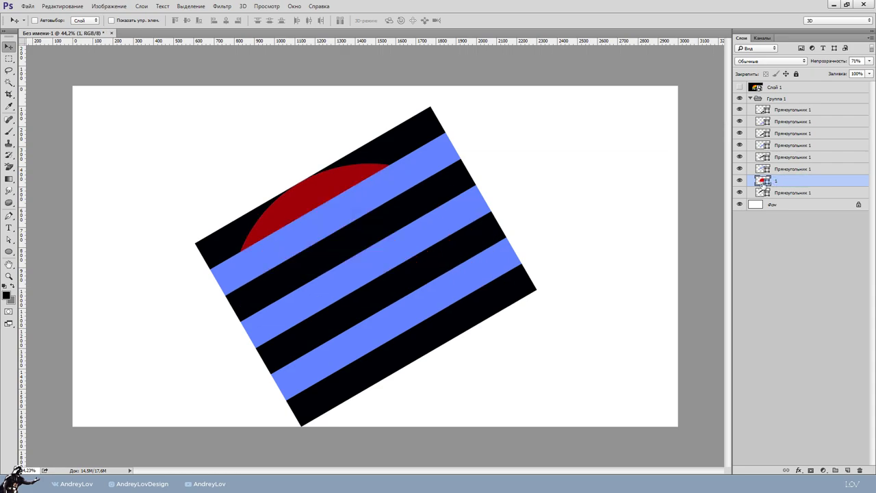
pyautogui.moveTo(783, 185); pyautogui.dragTo(792, 111)
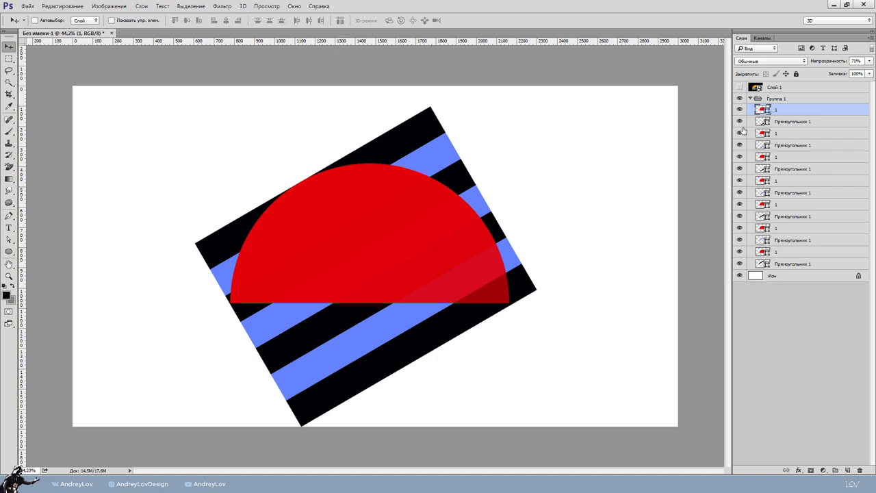
# Try merging the half-circle copy with the stripe below, then undo it
pyautogui.keyDown('shift'); pyautogui.click(788, 122); pyautogui.keyUp('shift')
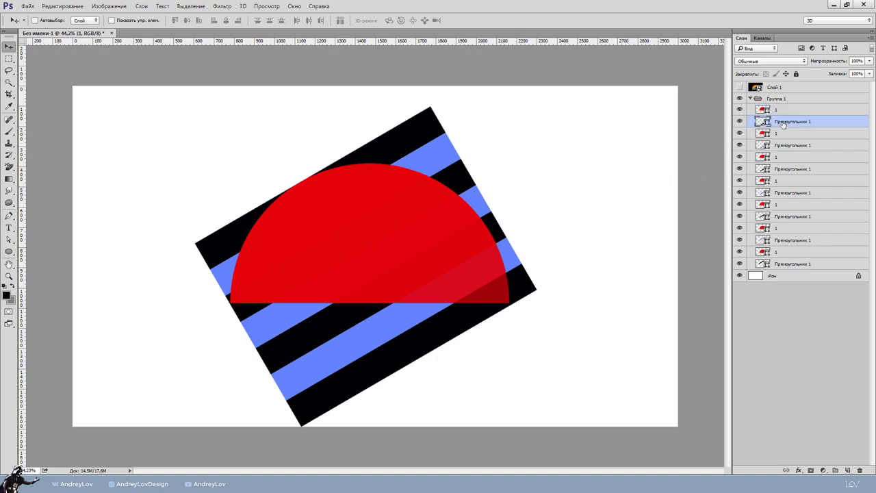
pyautogui.rightClick(787, 116)
pyautogui.click(671, 330)
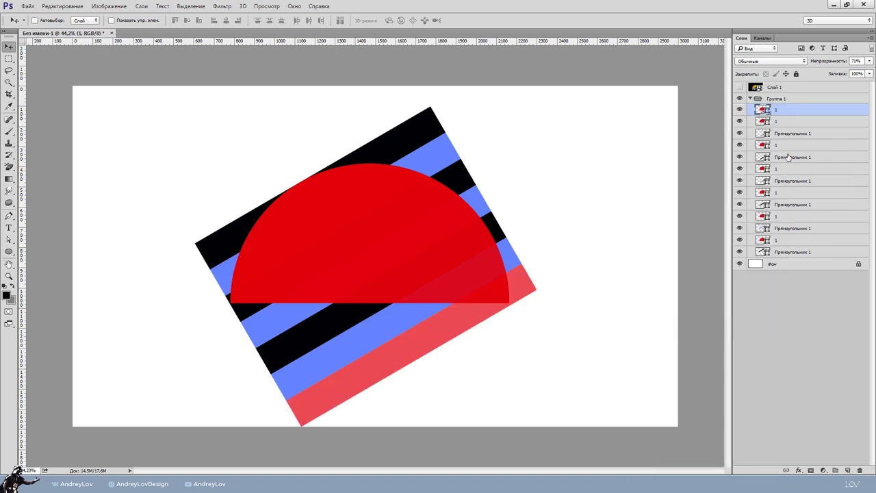
pyautogui.hotkey('ctrl', 'z')
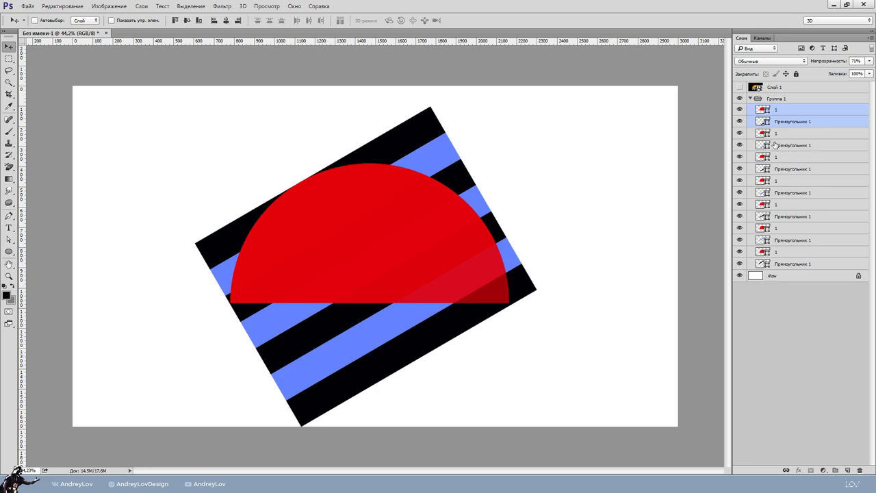
# Move one half-circle and stripe pair above Группа 1 and hide the group
pyautogui.click(776, 112)
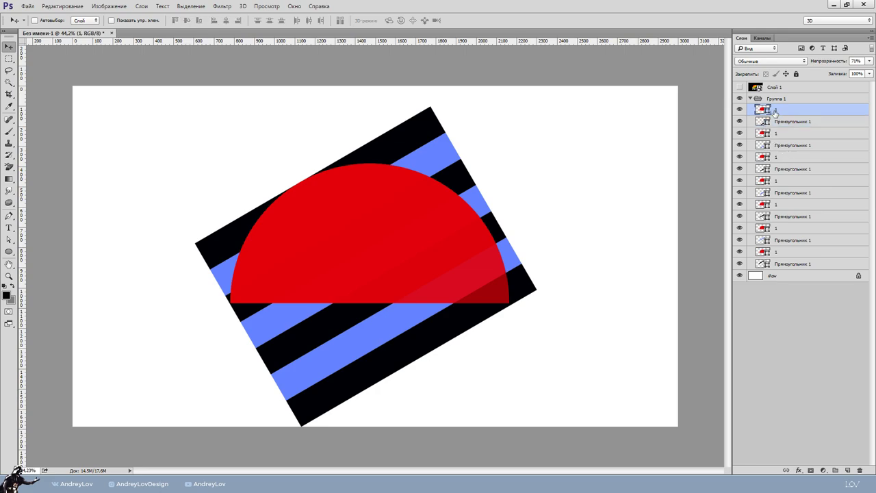
pyautogui.keyDown('shift'); pyautogui.click(776, 121); pyautogui.keyUp('shift')
pyautogui.moveTo(776, 121); pyautogui.dragTo(774, 94)
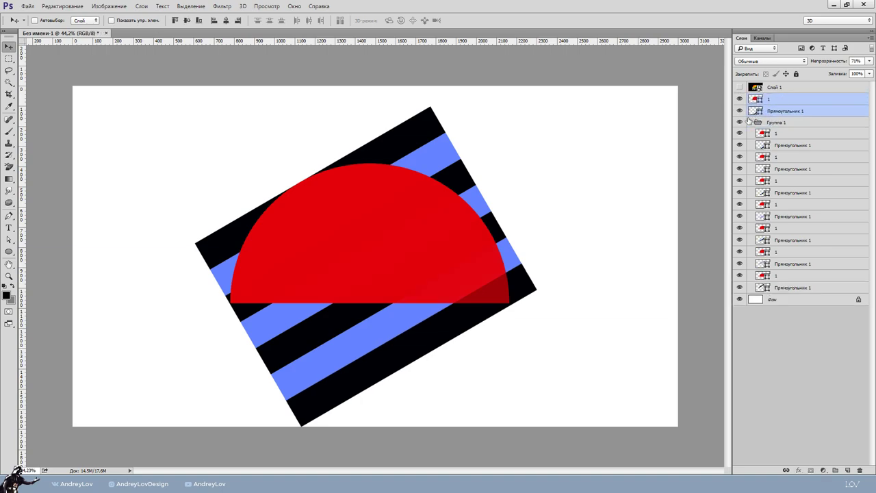
pyautogui.click(749, 125)
pyautogui.click(739, 122)
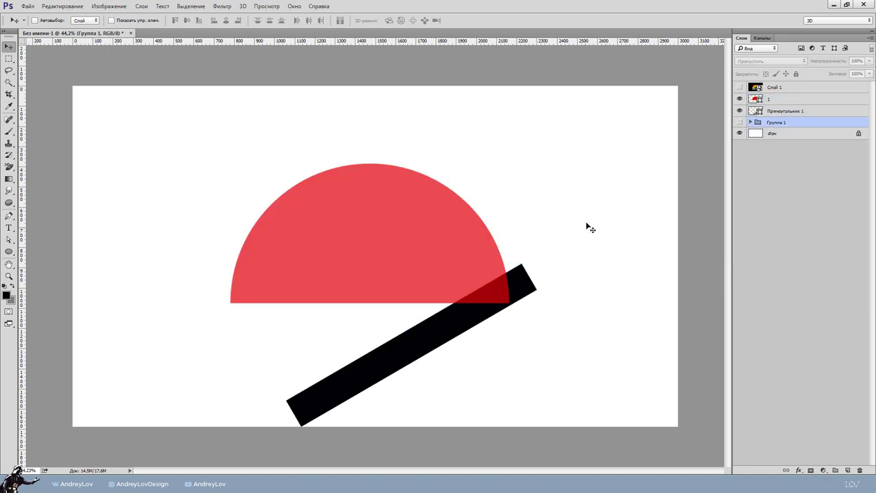
# Set the semicircle path's operation to Intersect Shape Areas
pyautogui.click(769, 102)
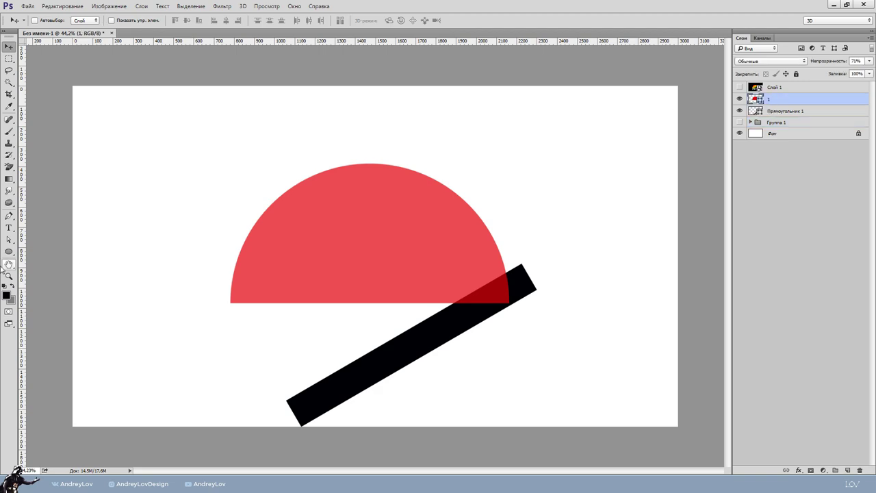
pyautogui.click(9, 239)
pyautogui.click(337, 20)
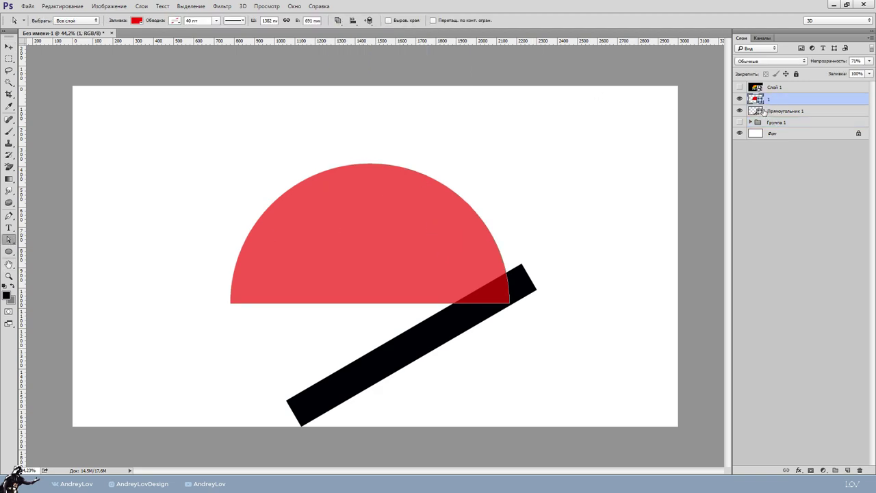
pyautogui.click(775, 111)
pyautogui.click(418, 201)
pyautogui.click(338, 20)
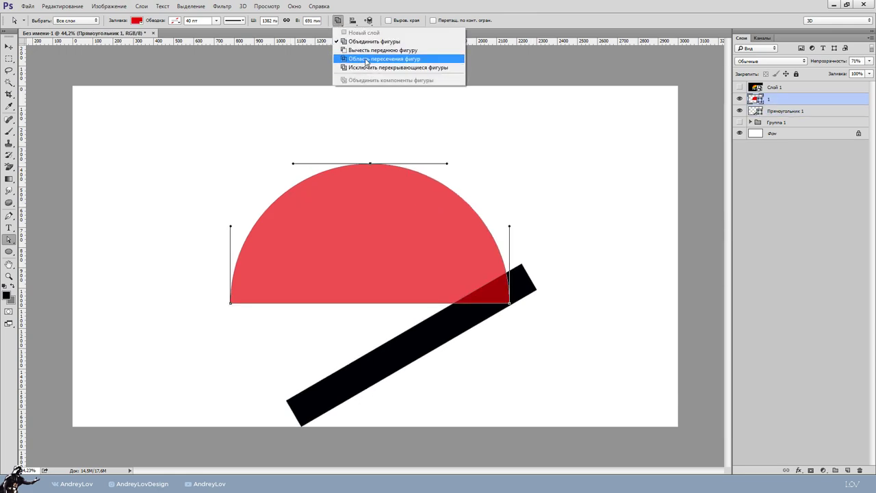
pyautogui.click(366, 60)
pyautogui.click(9, 46)
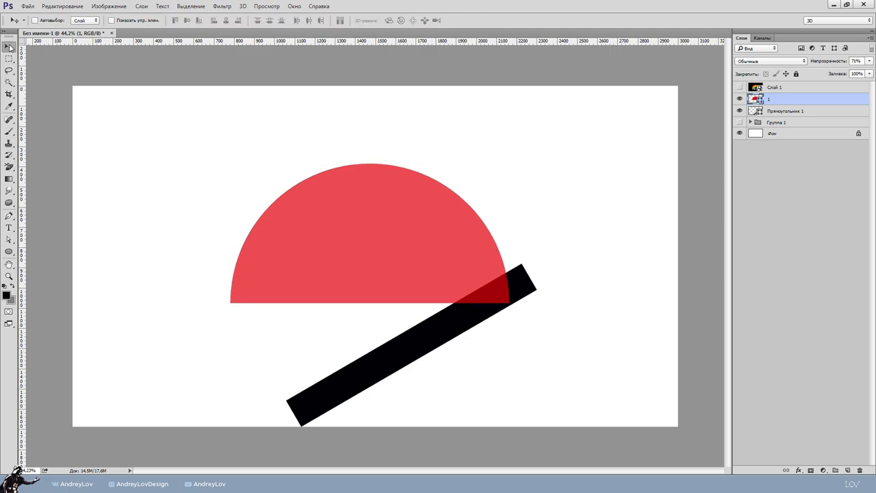
# Merge the semicircle and black stripe layers into one shape with Merge Shapes
pyautogui.keyDown('ctrl'); pyautogui.click(778, 109); pyautogui.keyUp('ctrl')
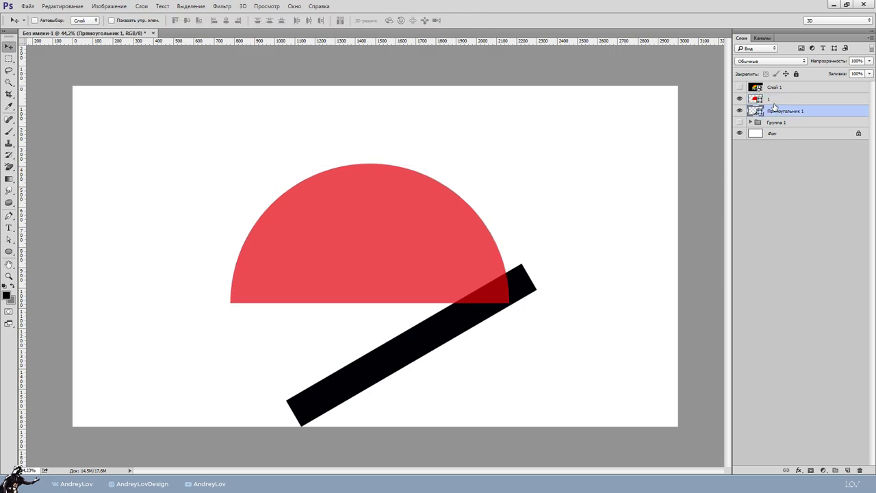
pyautogui.rightClick(775, 108)
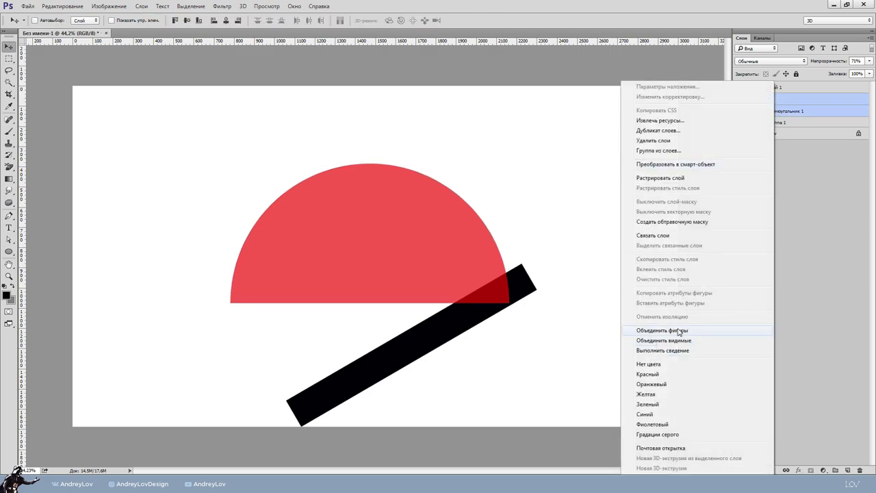
pyautogui.click(679, 331)
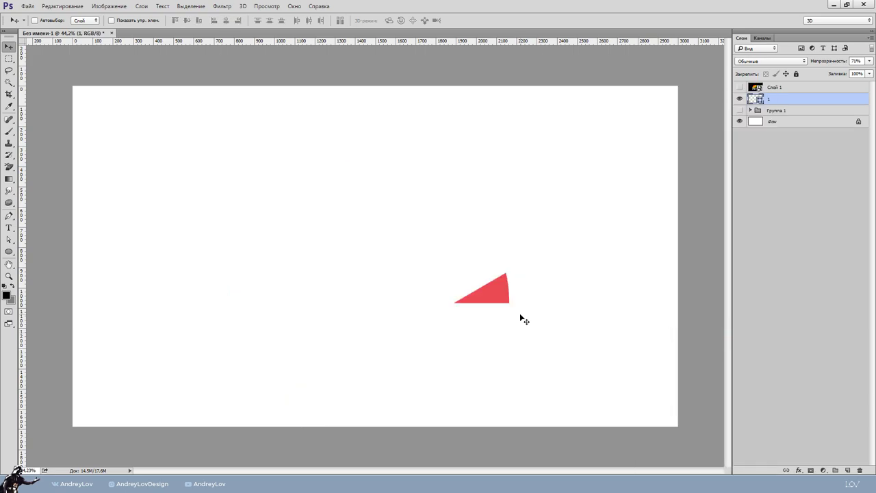
pyautogui.click(8, 239)
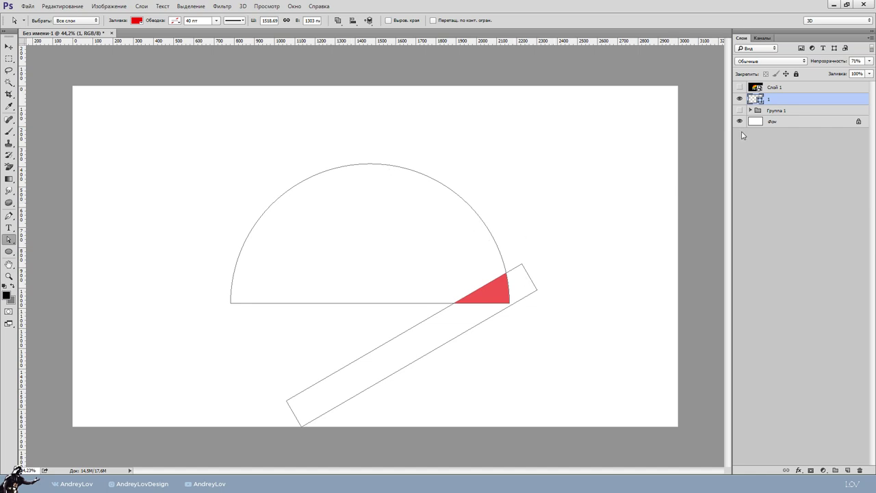
# Remove the merged test shape and select all seven half-circle copies in Группа 1
pyautogui.press('Delete')
pyautogui.click(739, 98)
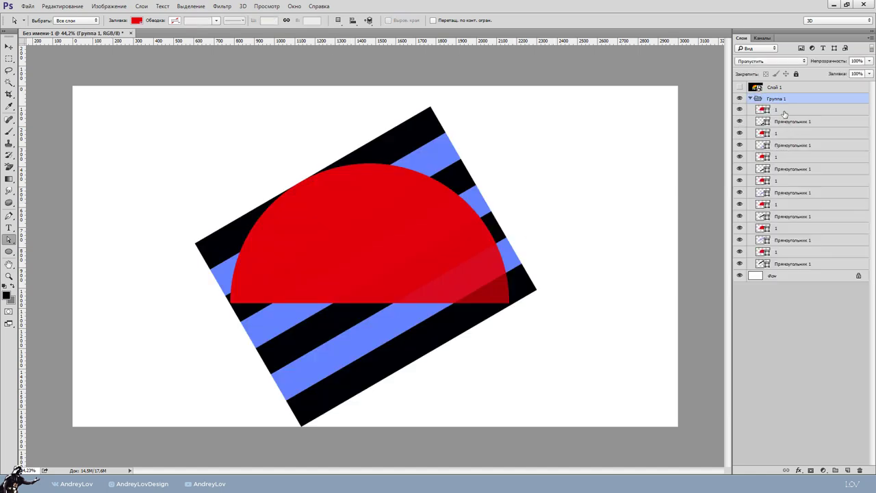
pyautogui.click(785, 110)
pyautogui.keyDown('ctrl'); pyautogui.click(785, 133); pyautogui.keyUp('ctrl')
pyautogui.keyDown('ctrl'); pyautogui.click(785, 157); pyautogui.keyUp('ctrl')
pyautogui.keyDown('ctrl'); pyautogui.click(785, 180); pyautogui.keyUp('ctrl')
pyautogui.keyDown('ctrl'); pyautogui.click(785, 204); pyautogui.keyUp('ctrl')
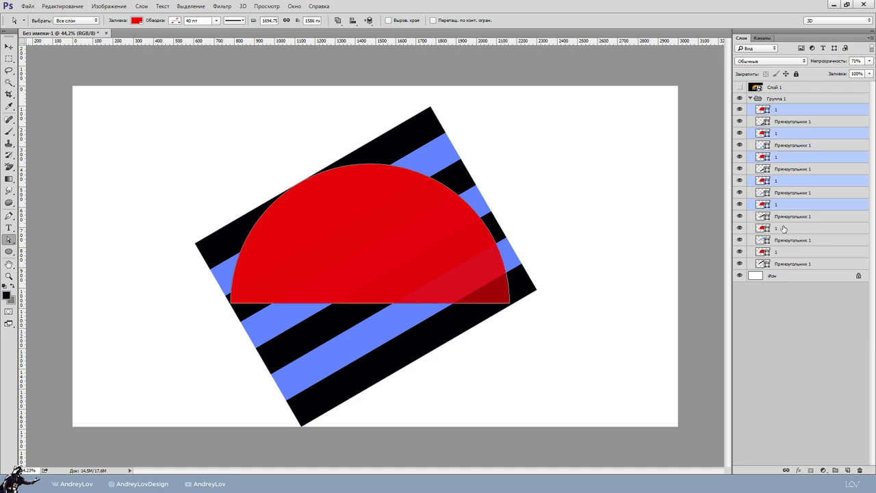
pyautogui.keyDown('ctrl'); pyautogui.click(784, 228); pyautogui.keyUp('ctrl')
pyautogui.keyDown('ctrl'); pyautogui.click(785, 251); pyautogui.keyUp('ctrl')
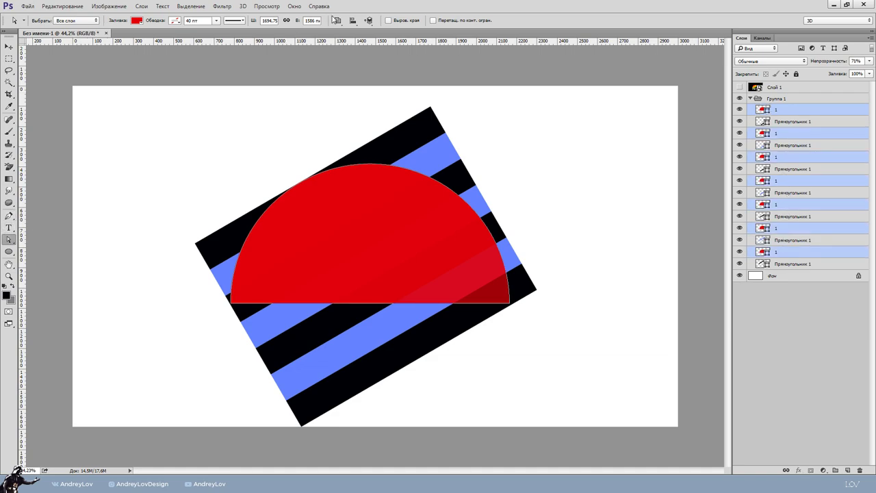
pyautogui.click(336, 20)
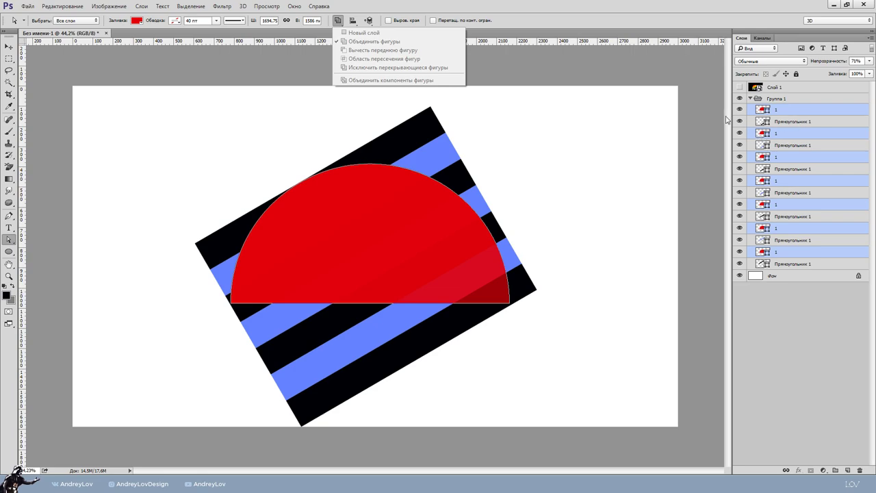
pyautogui.click(739, 133)
# Hide the seven stripe rectangles and set the semicircle path to Intersect Shape Areas
pyautogui.click(739, 121)
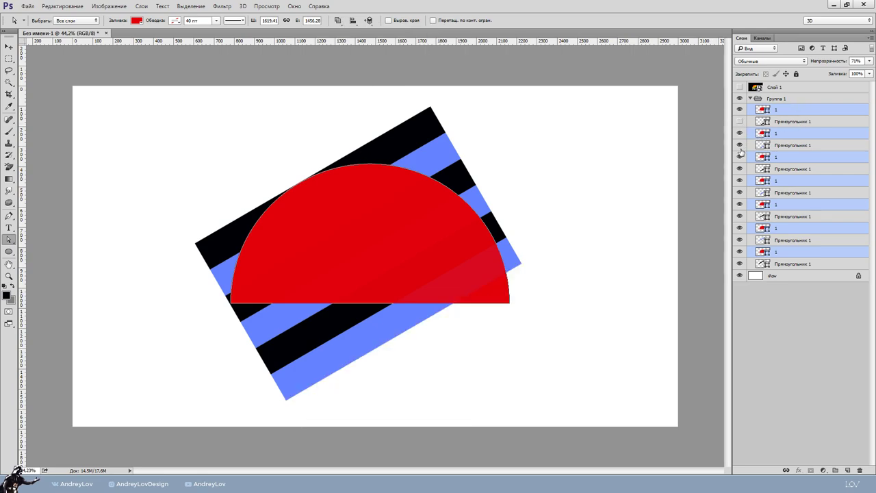
pyautogui.click(739, 145)
pyautogui.click(740, 168)
pyautogui.click(739, 193)
pyautogui.click(739, 217)
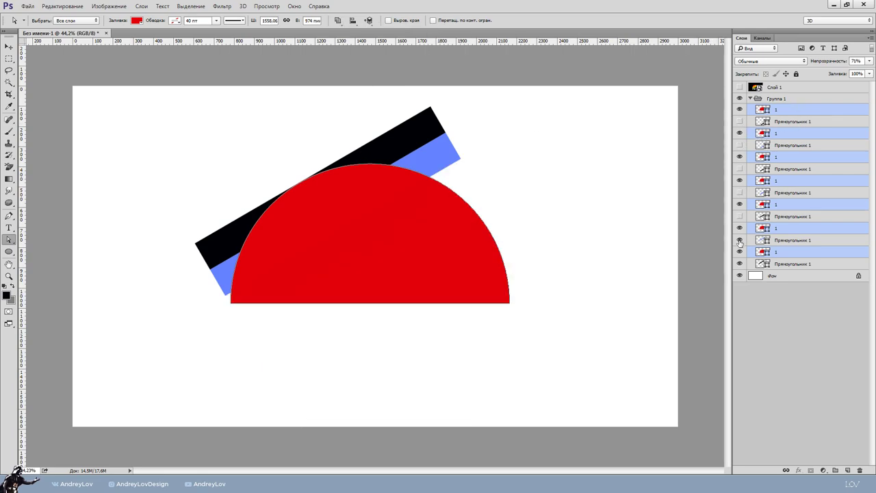
pyautogui.click(739, 240)
pyautogui.click(739, 264)
pyautogui.moveTo(131, 136); pyautogui.dragTo(612, 408)
pyautogui.click(337, 19)
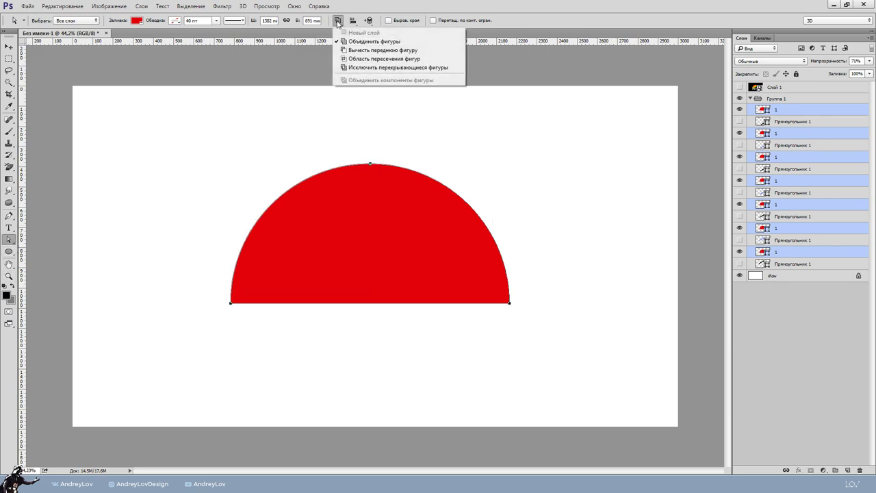
pyautogui.click(359, 58)
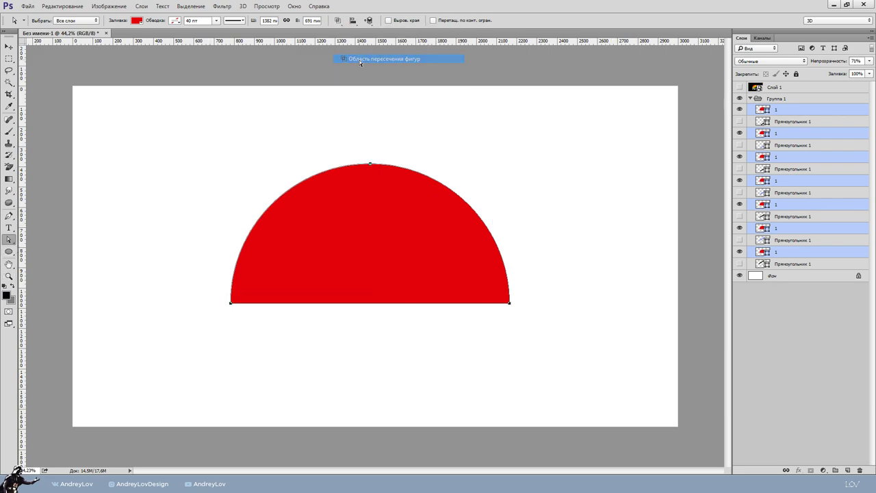
# Make all seven stripe rectangle layers visible again
pyautogui.click(740, 121)
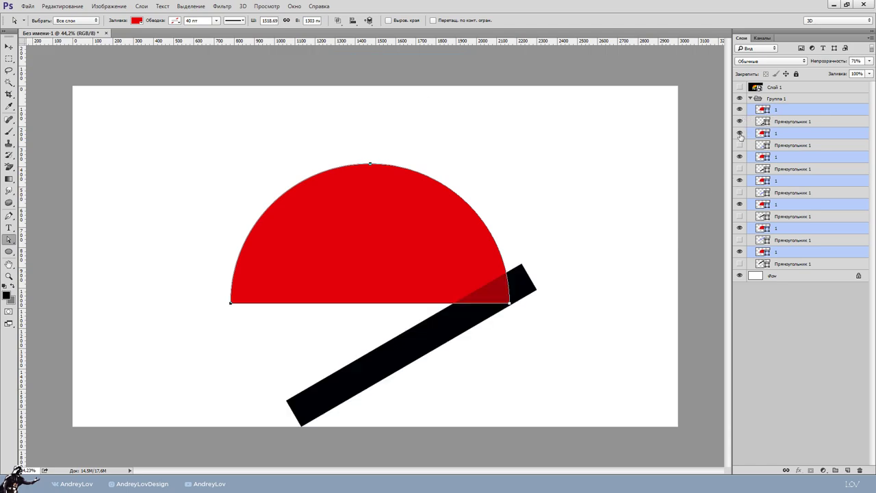
pyautogui.click(739, 145)
pyautogui.click(740, 168)
pyautogui.click(739, 192)
pyautogui.click(740, 216)
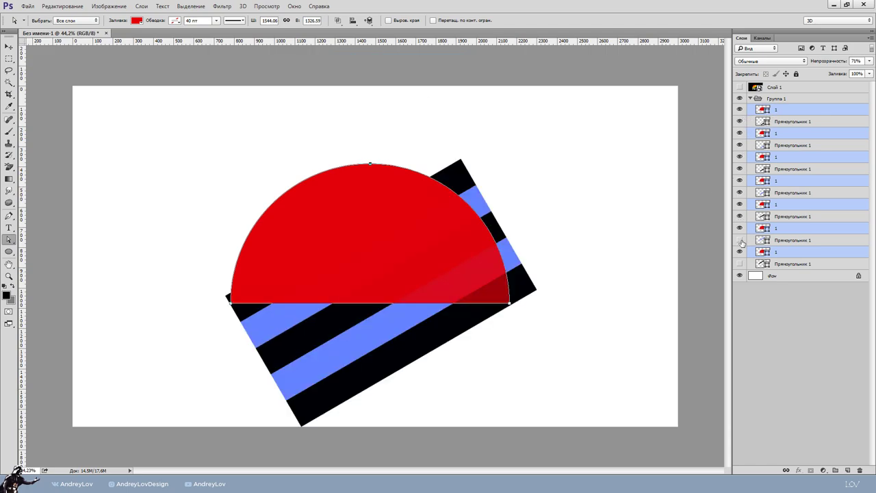
pyautogui.click(739, 240)
pyautogui.click(740, 264)
# Merge the first three semicircle copies with their stripe rectangles using Merge Shapes
pyautogui.click(789, 121)
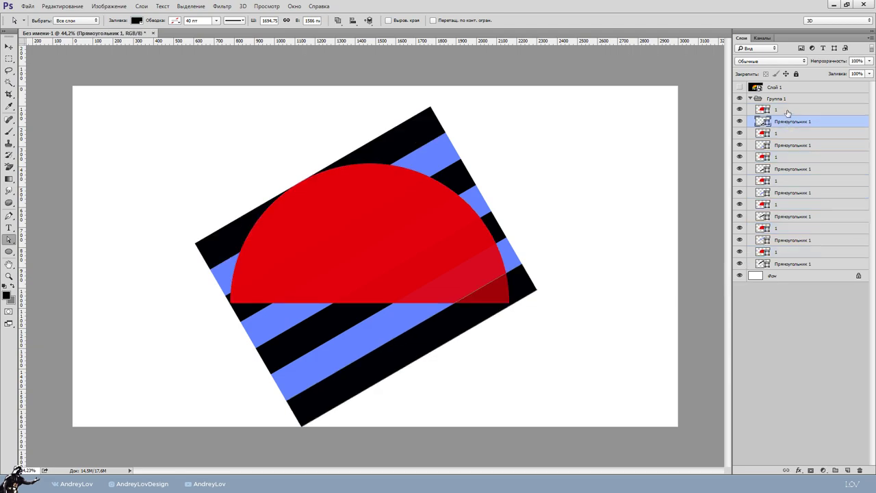
pyautogui.rightClick(791, 113)
pyautogui.click(702, 331)
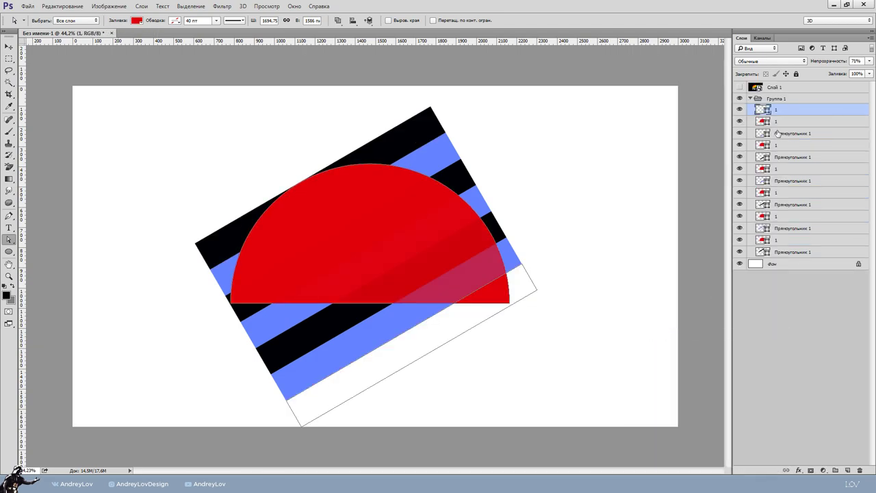
pyautogui.keyDown('ctrl'); pyautogui.click(785, 134); pyautogui.keyUp('ctrl')
pyautogui.click(675, 330)
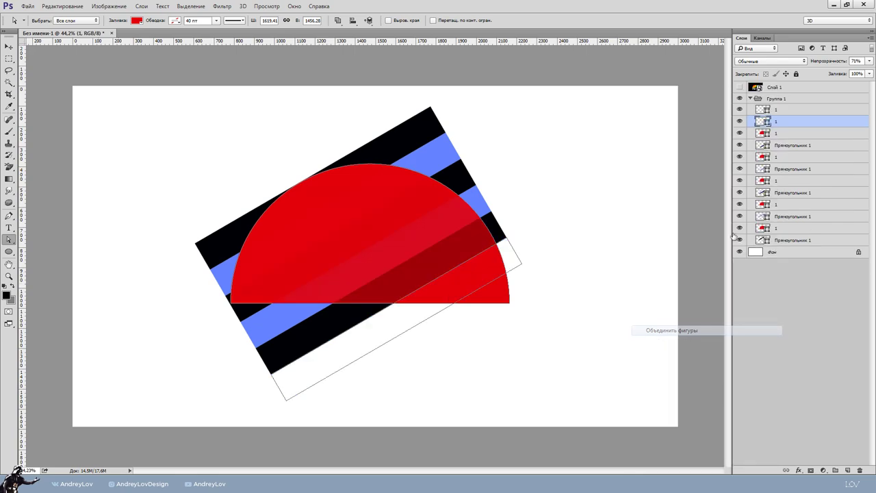
pyautogui.rightClick(675, 332)
pyautogui.click(675, 330)
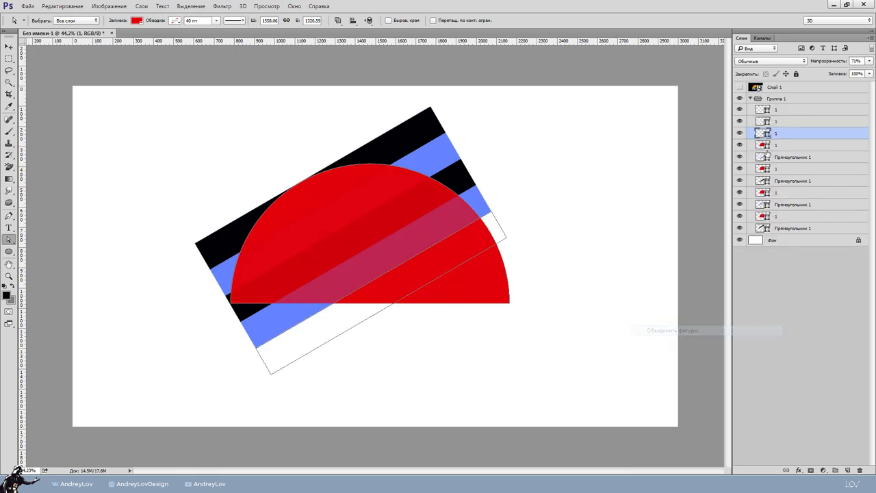
pyautogui.rightClick(788, 157)
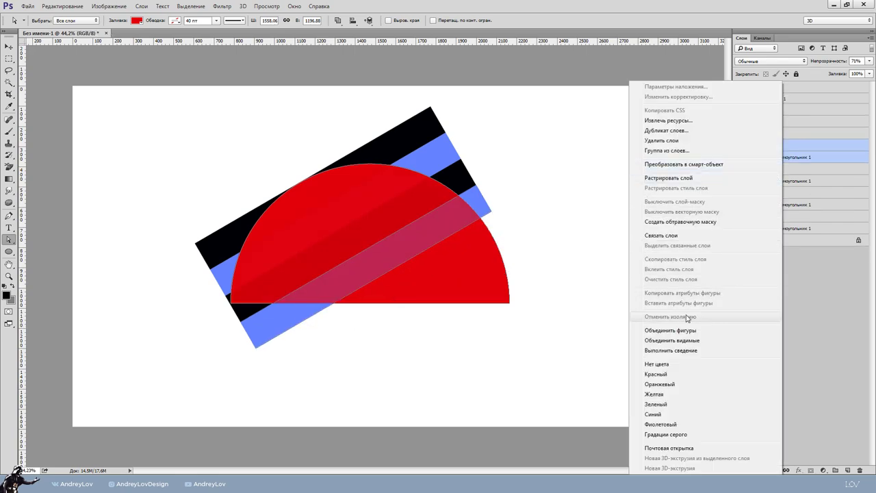
pyautogui.click(676, 330)
# Merge the remaining semicircle copies with their stripe rectangles
pyautogui.click(782, 158)
pyautogui.rightClick(783, 171)
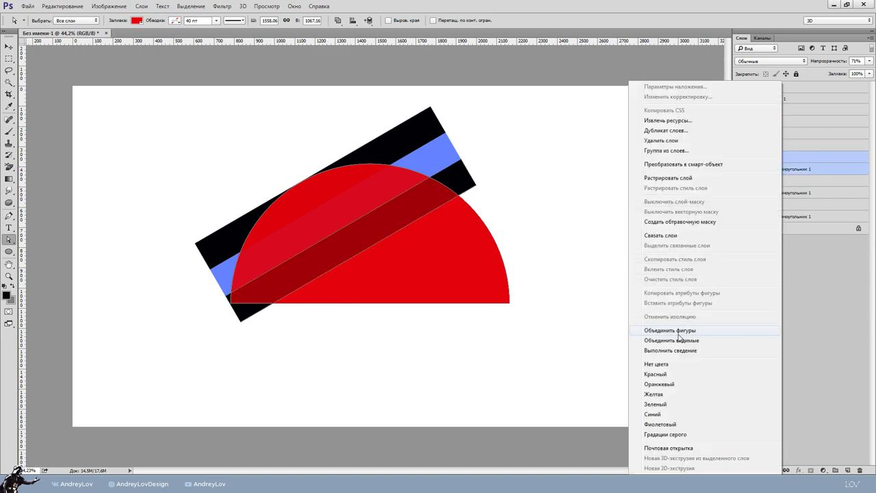
pyautogui.click(675, 330)
pyautogui.click(782, 169)
pyautogui.rightClick(782, 182)
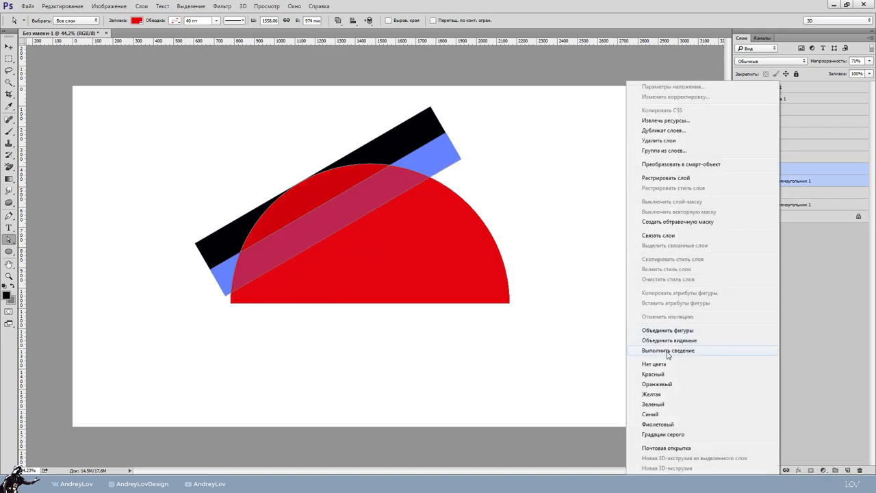
pyautogui.click(671, 331)
pyautogui.keyDown('ctrl'); pyautogui.click(780, 193); pyautogui.keyUp('ctrl')
pyautogui.rightClick(780, 193)
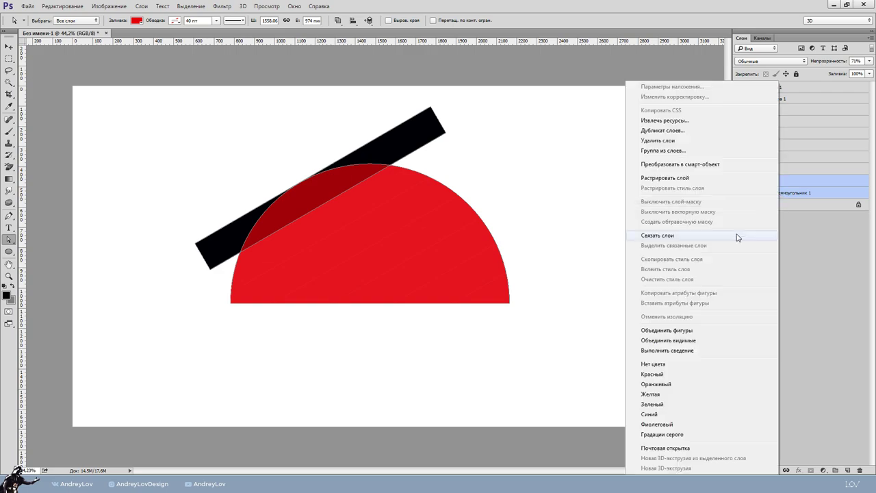
pyautogui.click(675, 330)
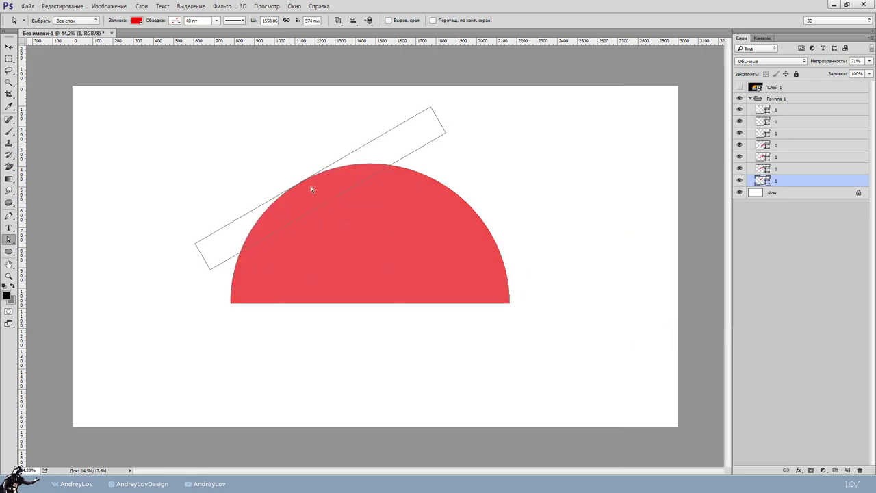
# Duplicate the raduga logo layer Слой 1, hide the original, and set the copy to 100% opacity
pyautogui.click(740, 87)
pyautogui.click(747, 89)
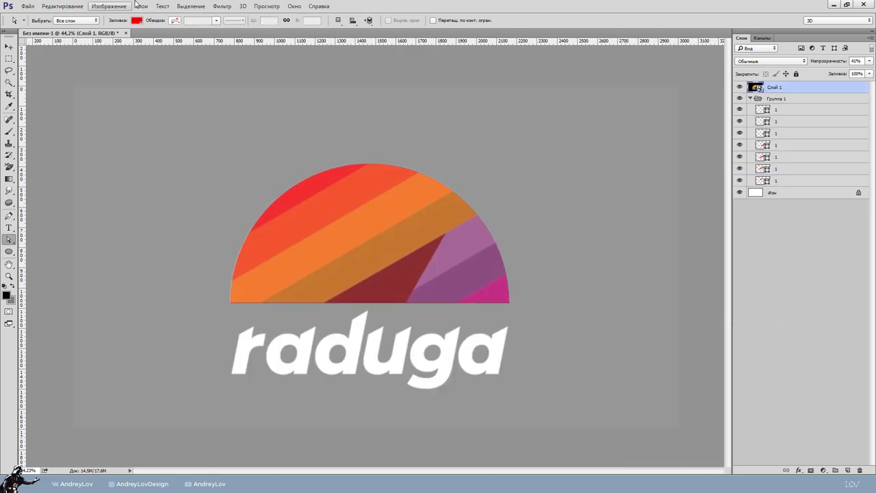
pyautogui.hotkey('ctrl', 'j')
pyautogui.click(740, 99)
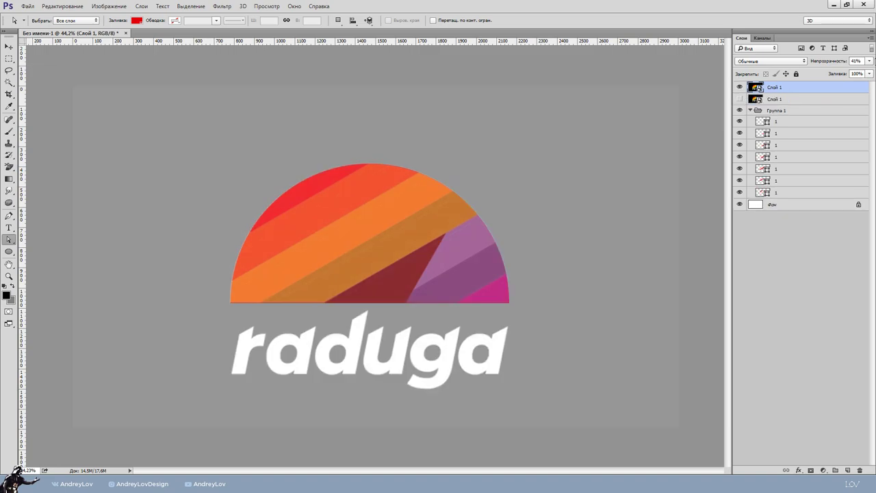
pyautogui.click(869, 61)
pyautogui.moveTo(849, 74); pyautogui.dragTo(875, 74)
# Shrink the logo copy with Free Transform and move it to the top-left corner
pyautogui.hotkey('ctrl', 't')
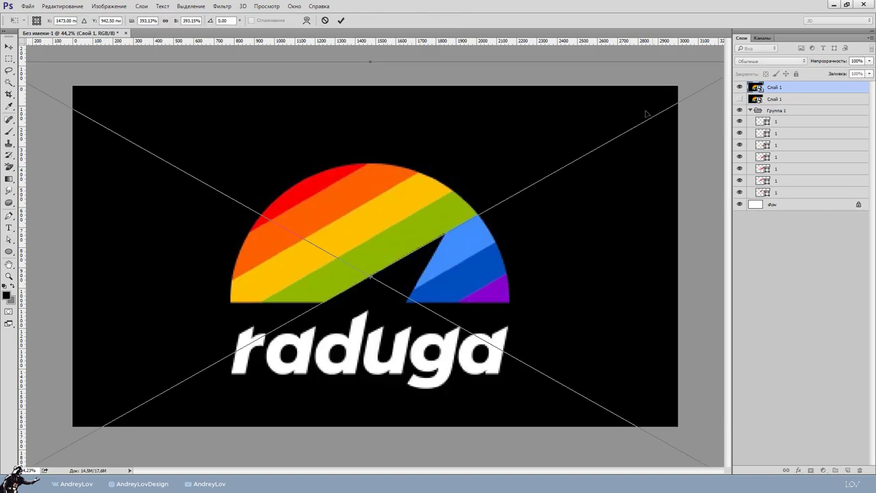
pyautogui.scroll(-2, 616, 117)
pyautogui.moveTo(642, 115); pyautogui.dragTo(451, 225)
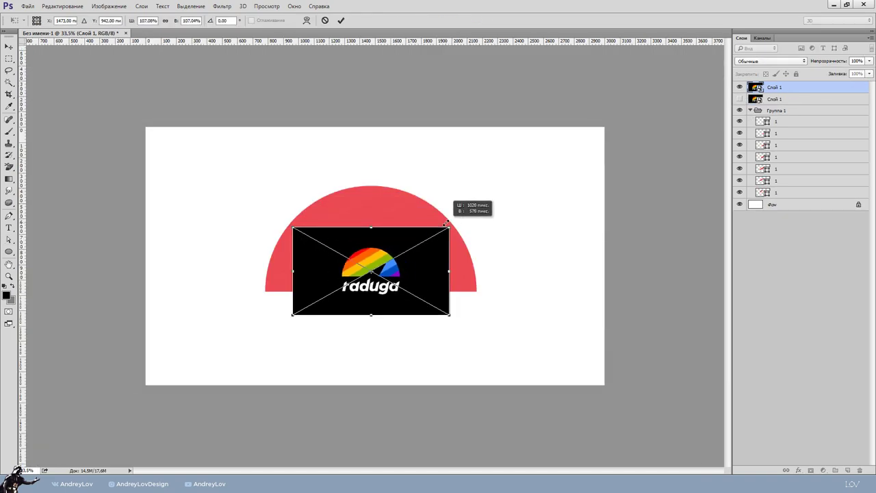
pyautogui.press('Return')
pyautogui.scroll(1, 373, 253)
pyautogui.moveTo(431, 264); pyautogui.dragTo(223, 126)
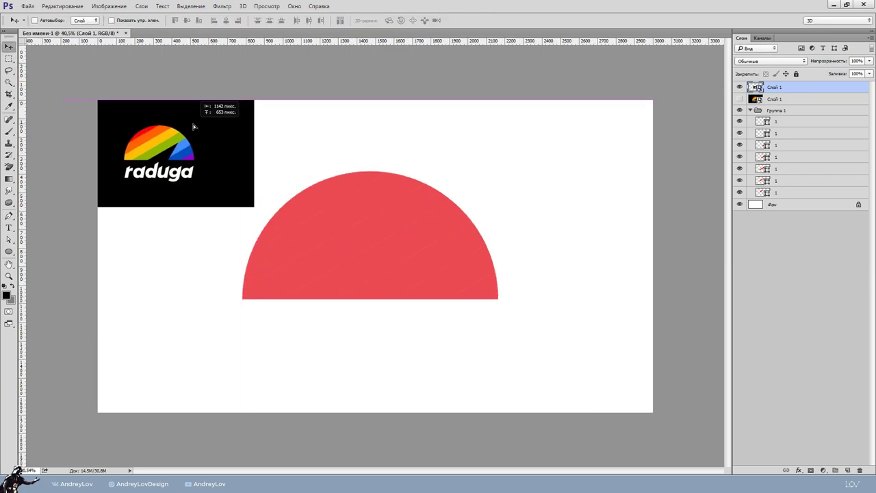
pyautogui.scroll(1, 702, 149)
# Colour the bottom stripe with the logo's red and set all seven stripes to 100% opacity
pyautogui.scroll(-1, 610, 202)
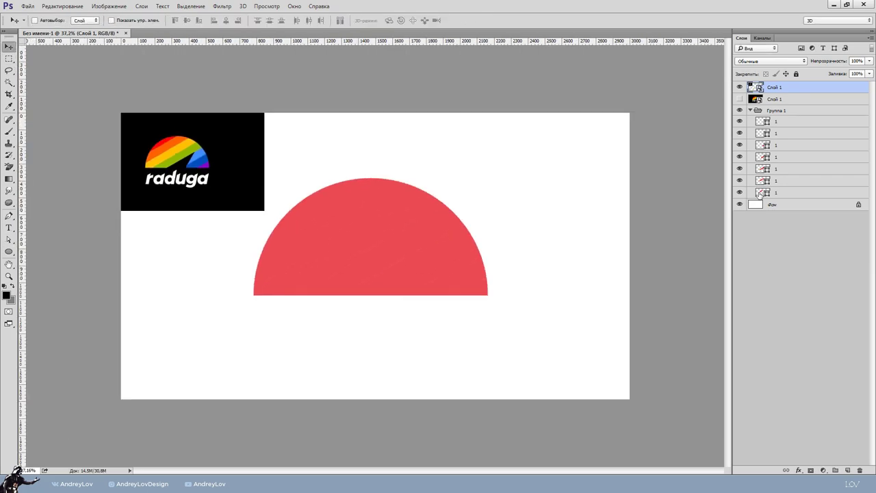
pyautogui.doubleClick(762, 192)
pyautogui.click(163, 142)
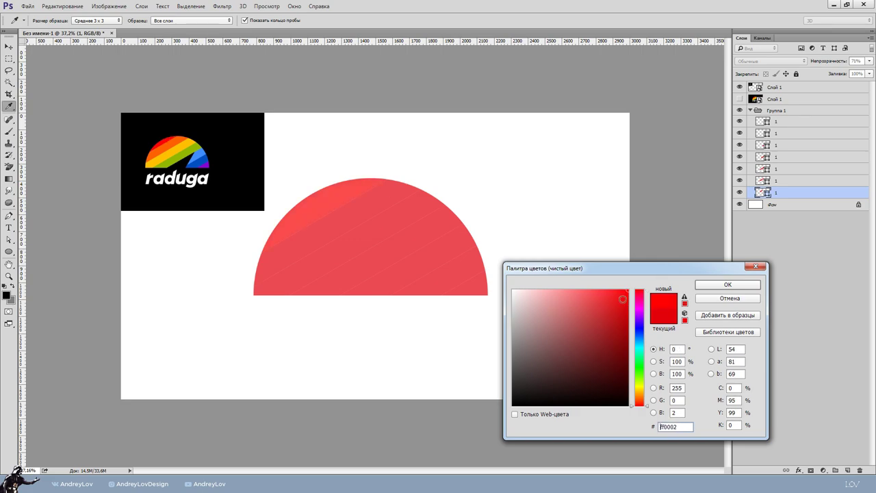
pyautogui.click(726, 284)
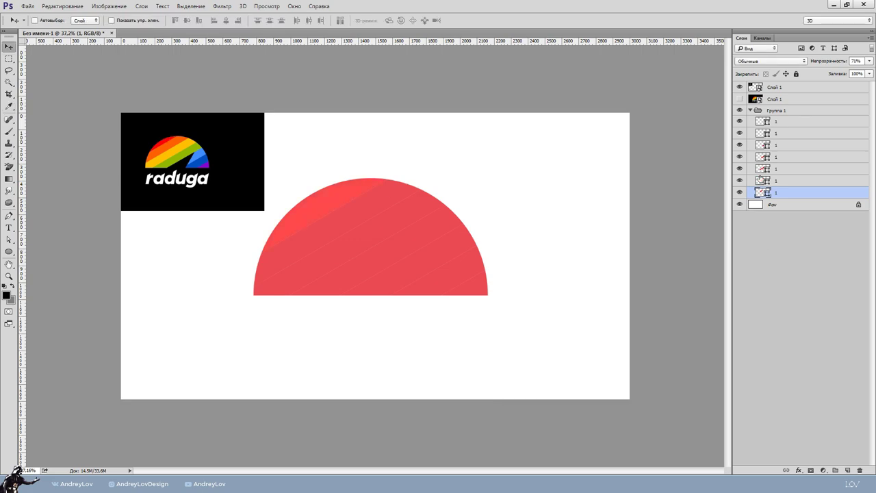
pyautogui.click(778, 112)
pyautogui.click(772, 193)
pyautogui.keyDown('shift'); pyautogui.click(784, 123); pyautogui.keyUp('shift')
pyautogui.click(870, 61)
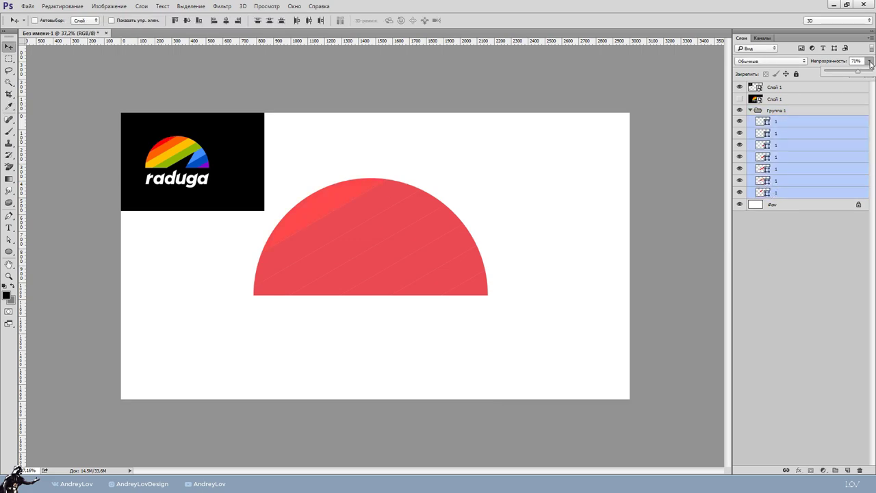
pyautogui.moveTo(858, 71); pyautogui.dragTo(870, 71)
# Recolour the next three stripes orange, yellow and green, sampled from the logo
pyautogui.click(765, 182)
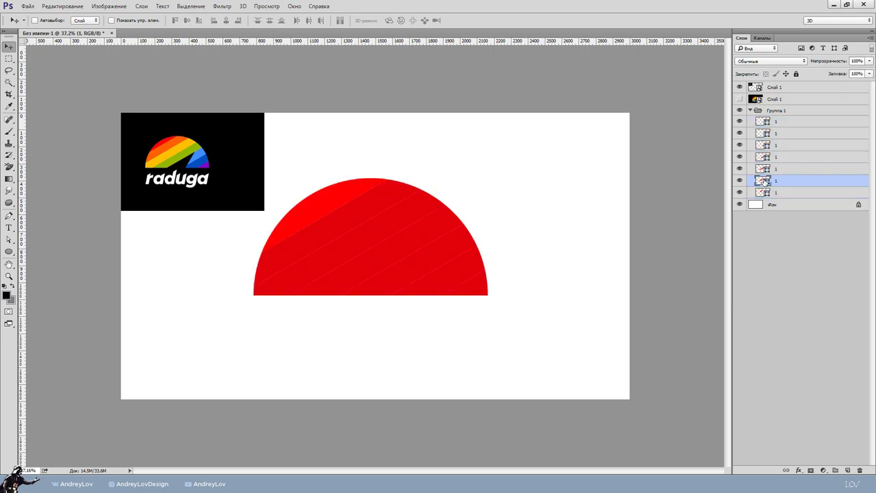
pyautogui.doubleClick(764, 181)
pyautogui.click(182, 141)
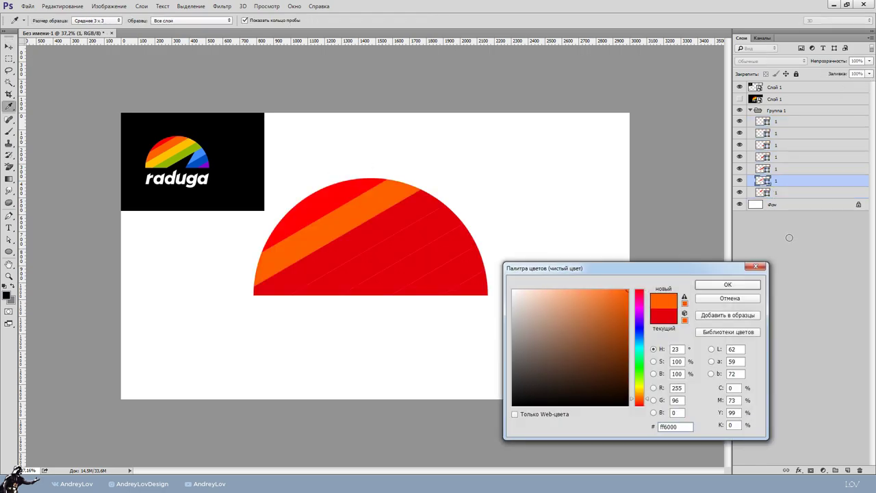
pyautogui.click(728, 284)
pyautogui.doubleClick(764, 168)
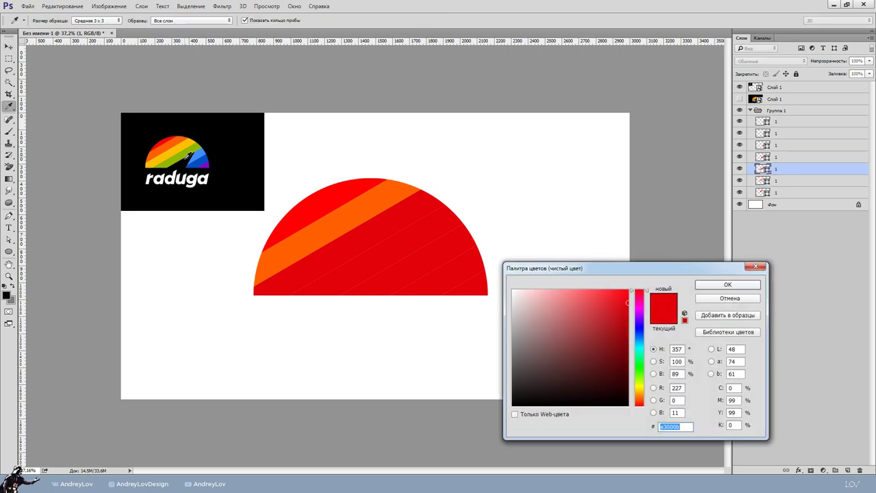
pyautogui.click(178, 147)
pyautogui.click(716, 282)
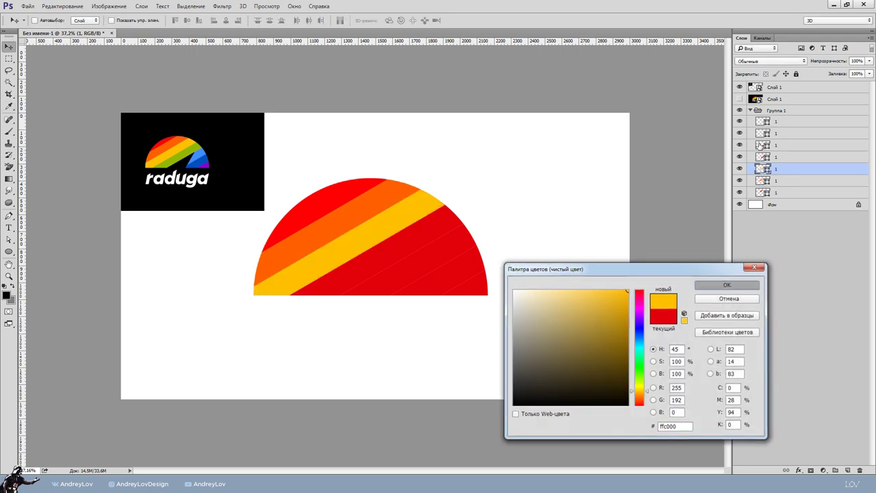
pyautogui.doubleClick(764, 156)
pyautogui.click(186, 156)
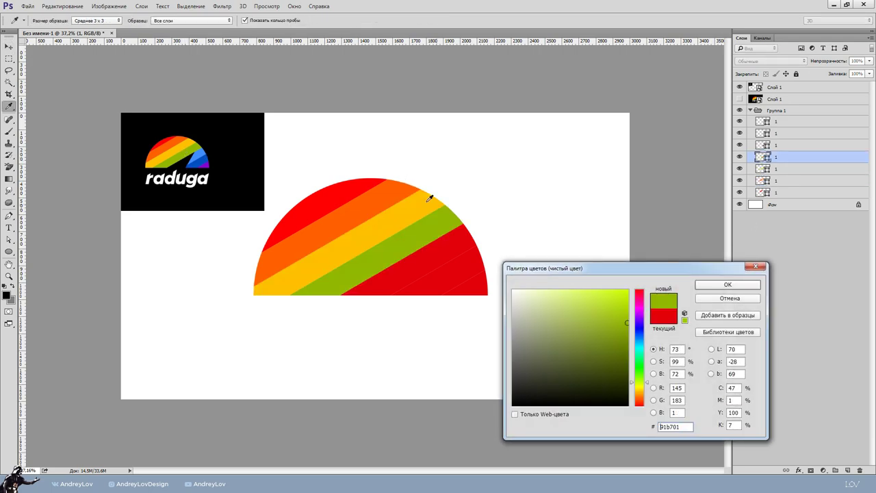
pyautogui.click(728, 285)
# Recolour the remaining stripes light blue, dark blue and purple 8300c9
pyautogui.press('v')
pyautogui.doubleClick(764, 145)
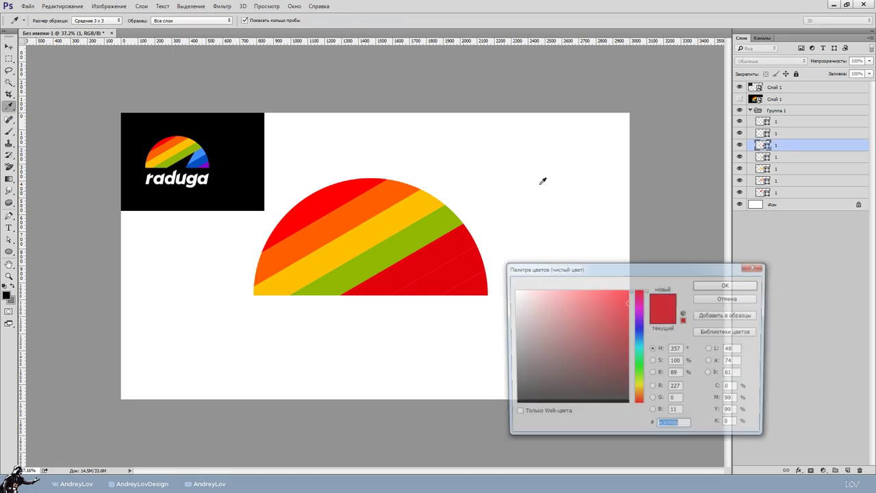
pyautogui.click(202, 159)
pyautogui.click(728, 284)
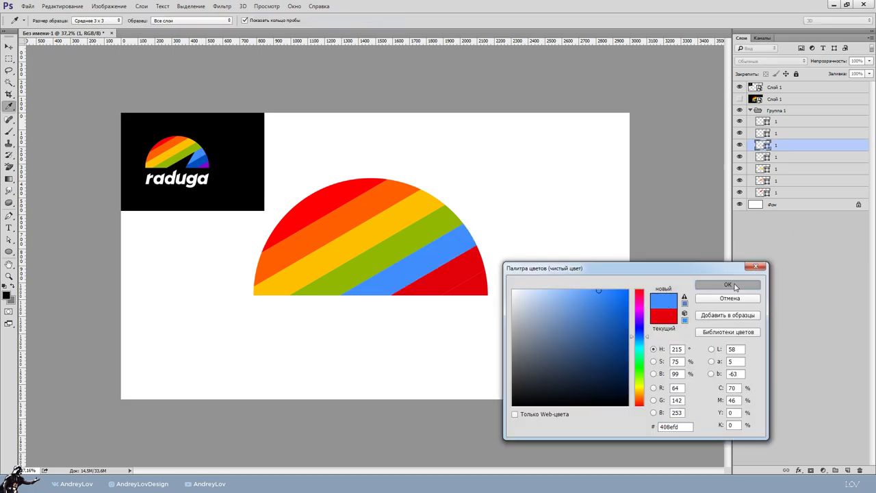
pyautogui.doubleClick(764, 133)
pyautogui.click(201, 158)
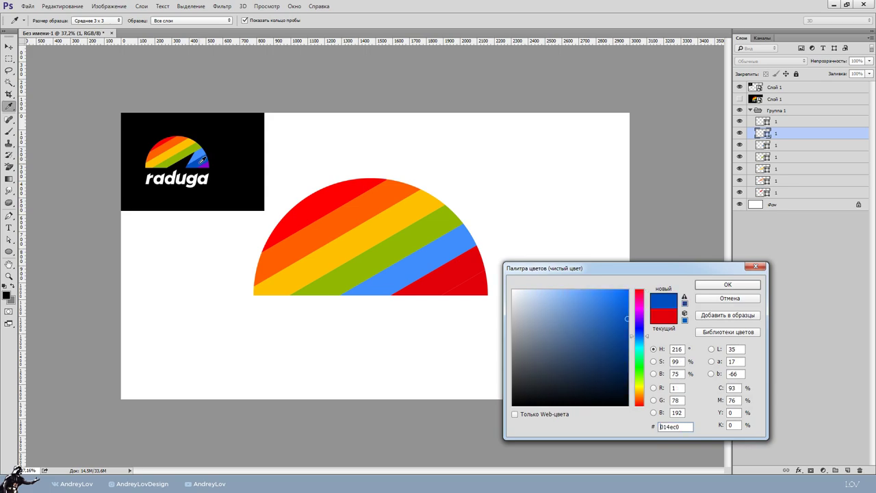
pyautogui.click(744, 282)
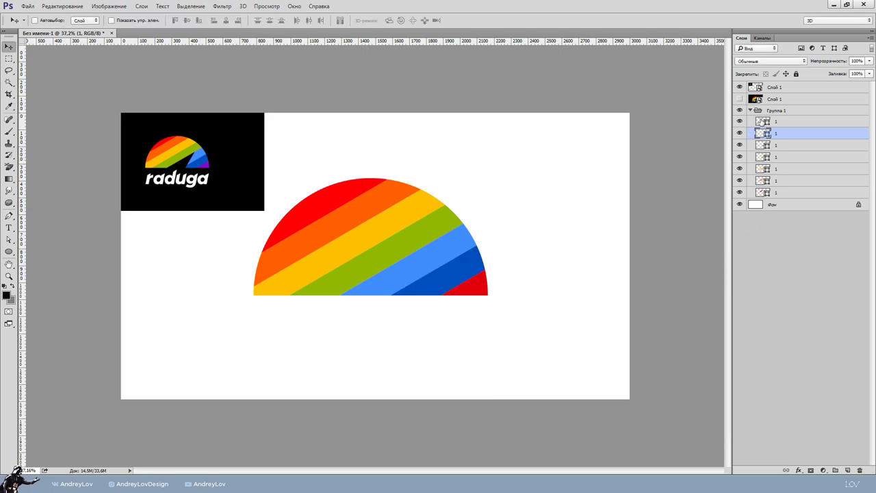
pyautogui.doubleClick(764, 121)
pyautogui.click(208, 162)
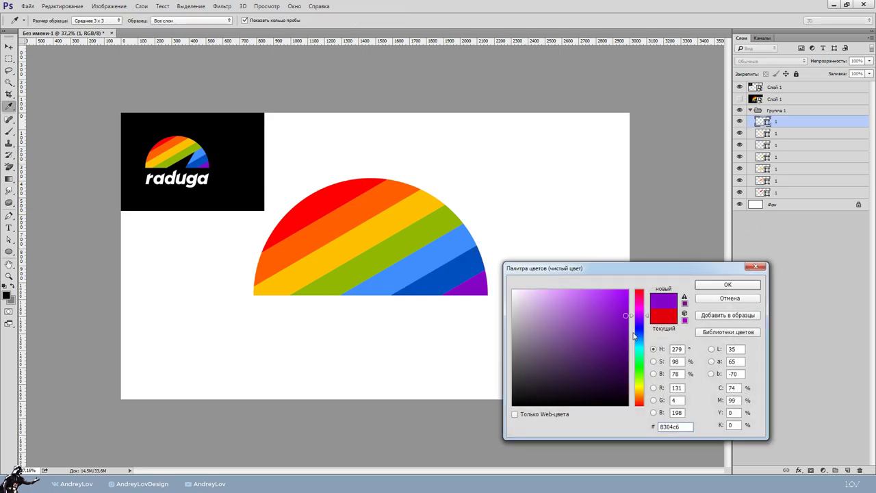
pyautogui.moveTo(626, 316); pyautogui.dragTo(642, 315)
pyautogui.click(712, 286)
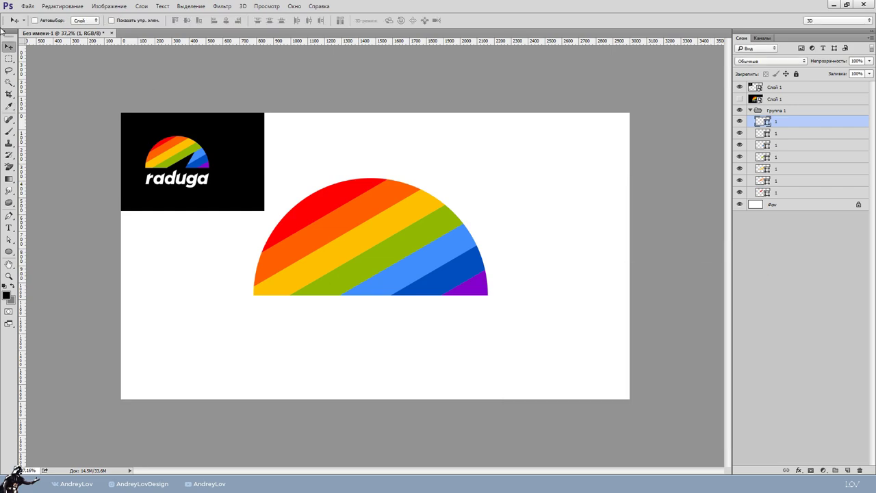
# Select all seven stripe paths, then show the raduga reference layer and hide the small logo layer
pyautogui.click(9, 239)
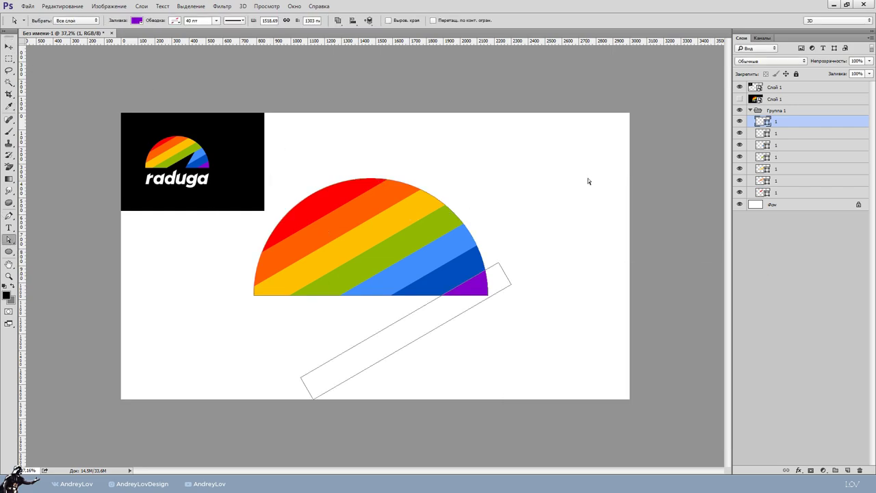
pyautogui.moveTo(568, 153); pyautogui.dragTo(299, 372)
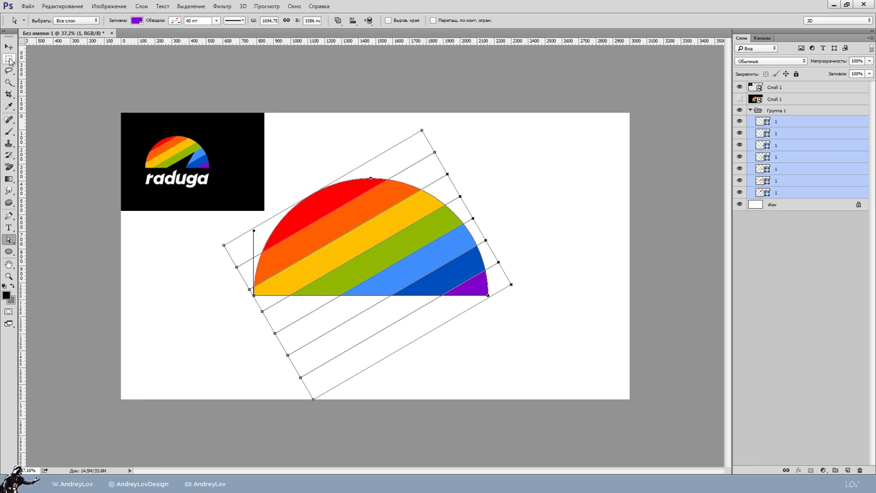
pyautogui.press('v')
pyautogui.scroll(3, 372, 270)
pyautogui.moveTo(281, 237); pyautogui.dragTo(352, 304)
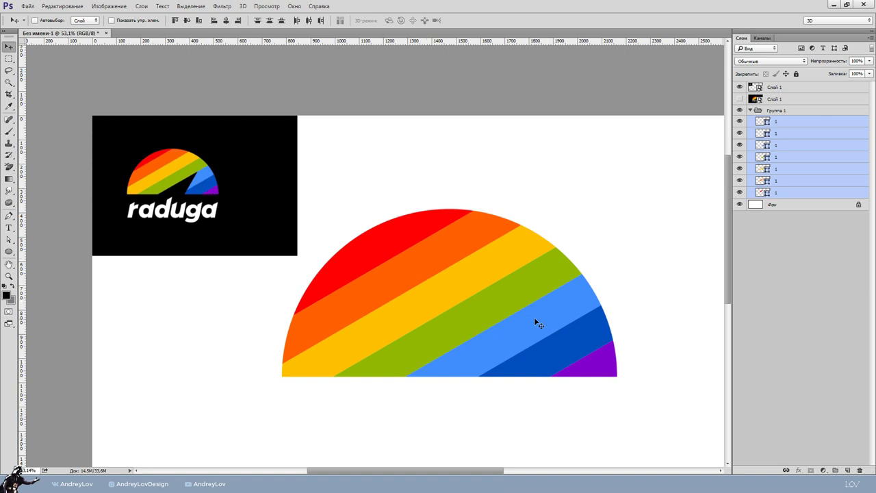
pyautogui.click(740, 99)
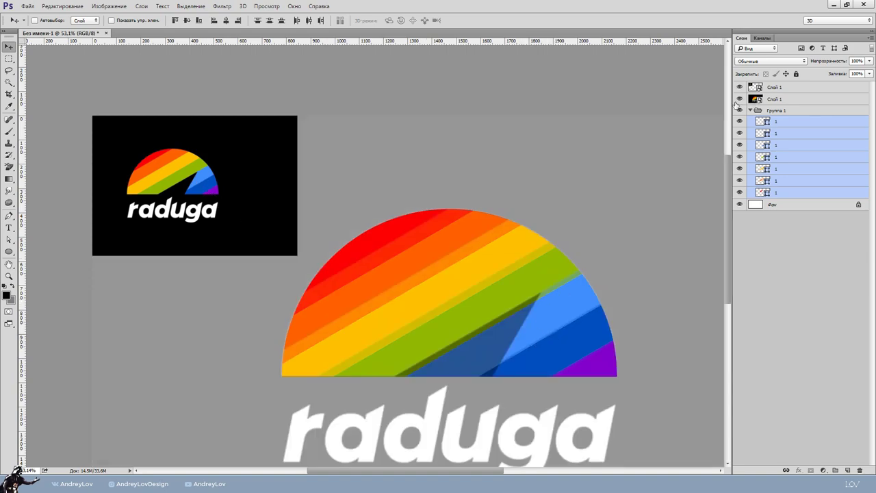
pyautogui.click(739, 87)
pyautogui.moveTo(587, 326); pyautogui.dragTo(516, 247)
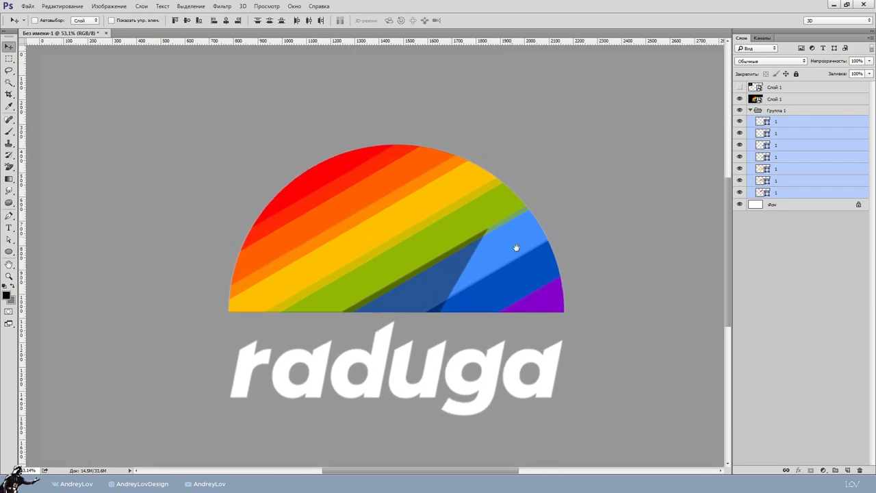
# On a new layer, draw a two-point line with a thin red stroke from the green-blue stripe corner
pyautogui.moveTo(8, 215); pyautogui.dragTo(41, 214)
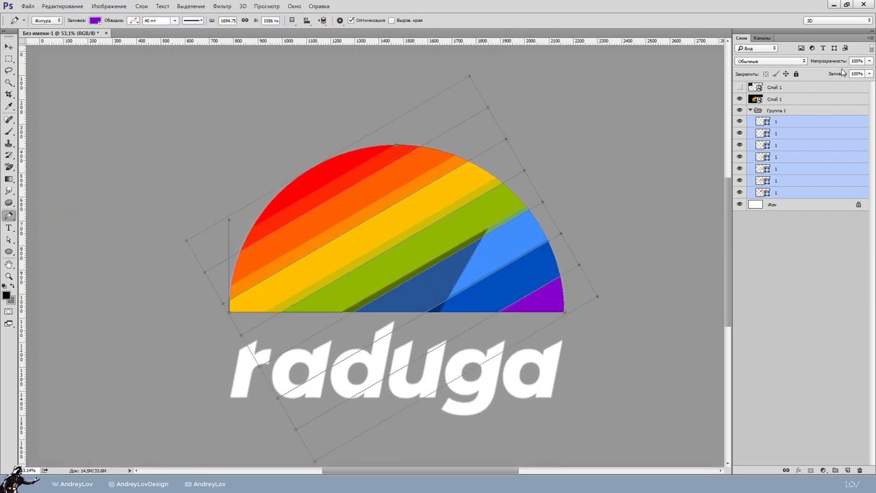
pyautogui.click(801, 100)
pyautogui.click(847, 470)
pyautogui.scroll(5, 487, 185)
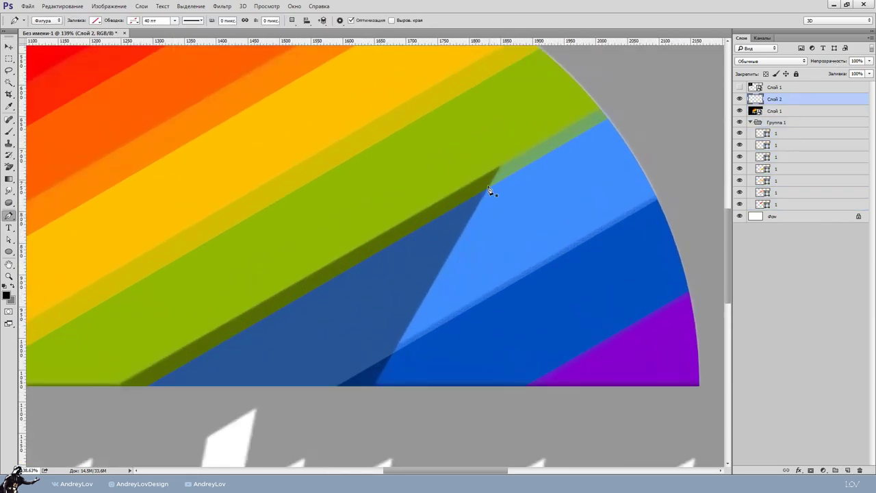
pyautogui.click(501, 171)
pyautogui.click(342, 444)
pyautogui.click(148, 20)
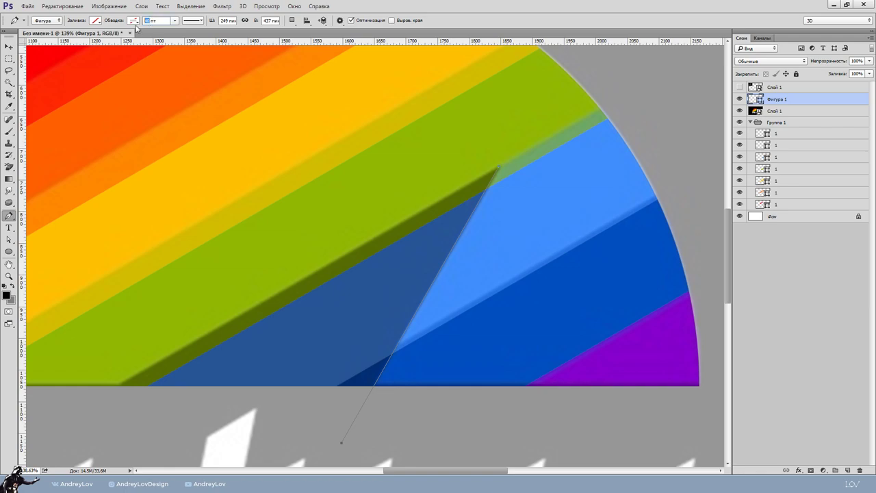
pyautogui.write('1')
pyautogui.click(133, 21)
pyautogui.click(168, 77)
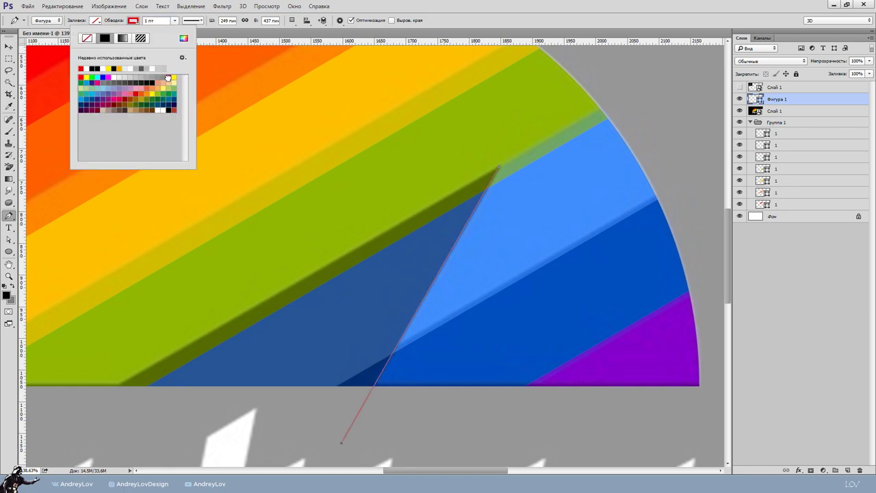
pyautogui.press('Return')
# Lengthen and reposition the red line so it crosses the blue stripes to below the semicircle
pyautogui.press('v')
pyautogui.keyDown('alt'); pyautogui.scroll(-3, 384, 208); pyautogui.keyUp('alt')
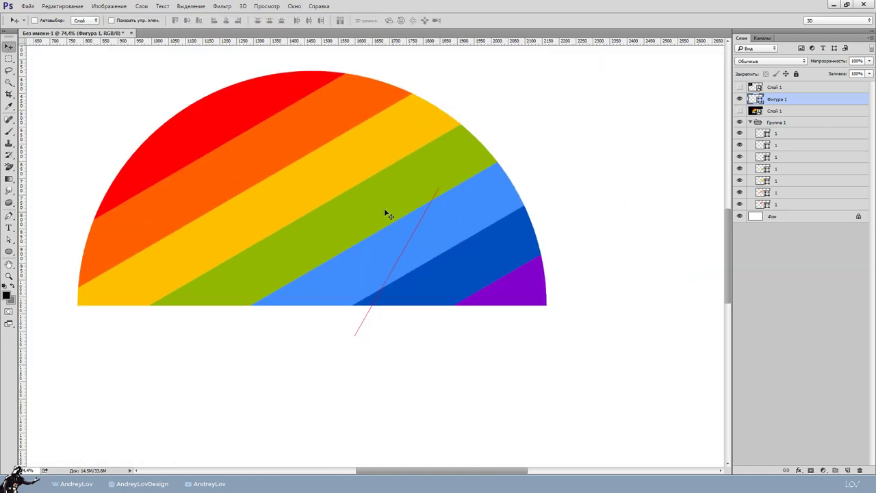
pyautogui.keyDown('alt'); pyautogui.scroll(-1, 457, 215); pyautogui.keyUp('alt')
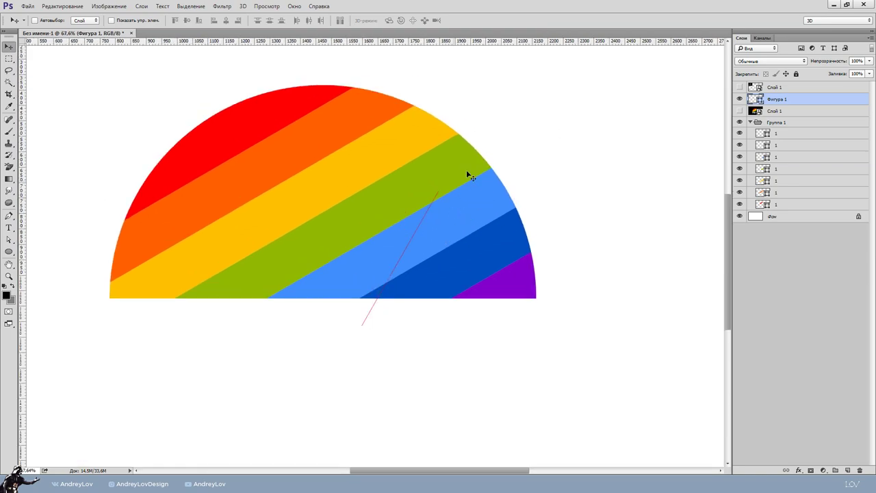
pyautogui.hotkey('ctrl', 't')
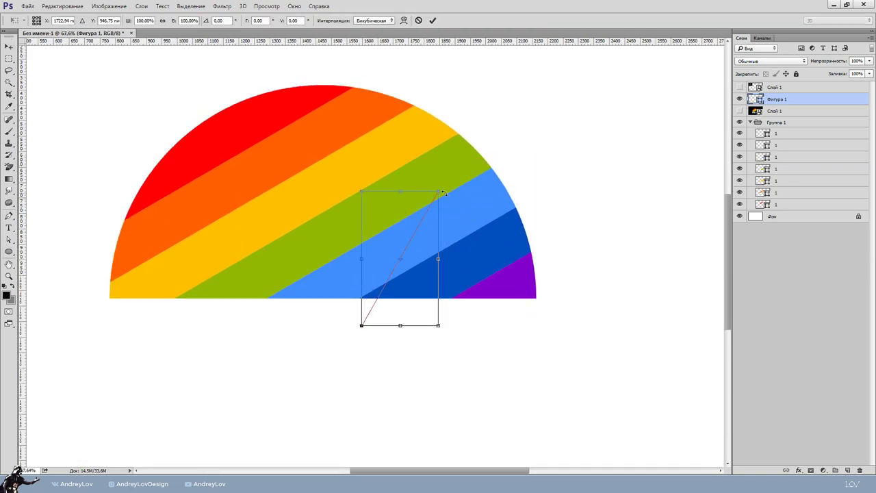
pyautogui.moveTo(439, 189); pyautogui.dragTo(452, 166)
pyautogui.press('Return')
pyautogui.moveTo(442, 209); pyautogui.dragTo(456, 217)
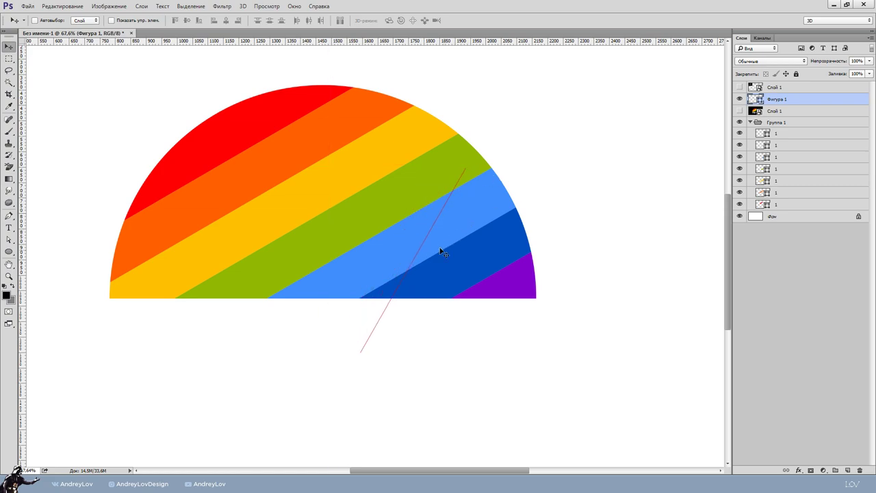
pyautogui.hotkey('ctrl', 't')
pyautogui.moveTo(602, 246)
pyautogui.mouseDown()
pyautogui.moveTo(577, 196)
pyautogui.moveTo(573, 223)
pyautogui.mouseUp()
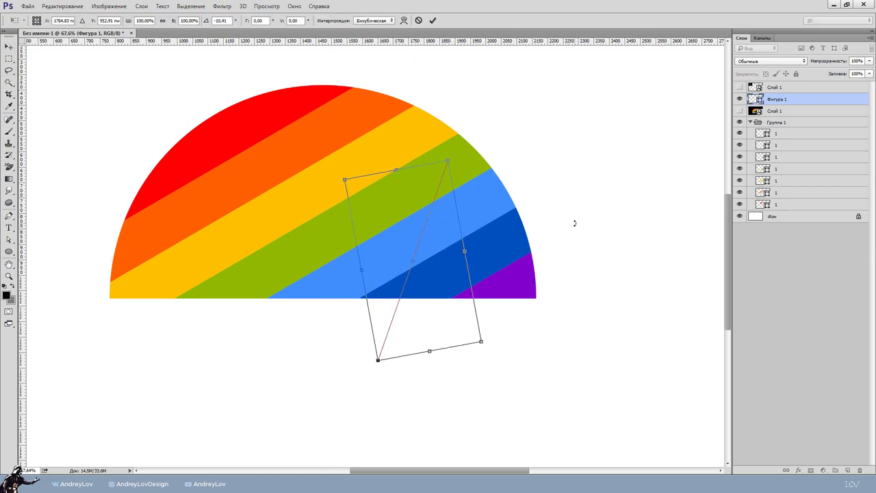
pyautogui.press('Escape')
pyautogui.scroll(2, 448, 219)
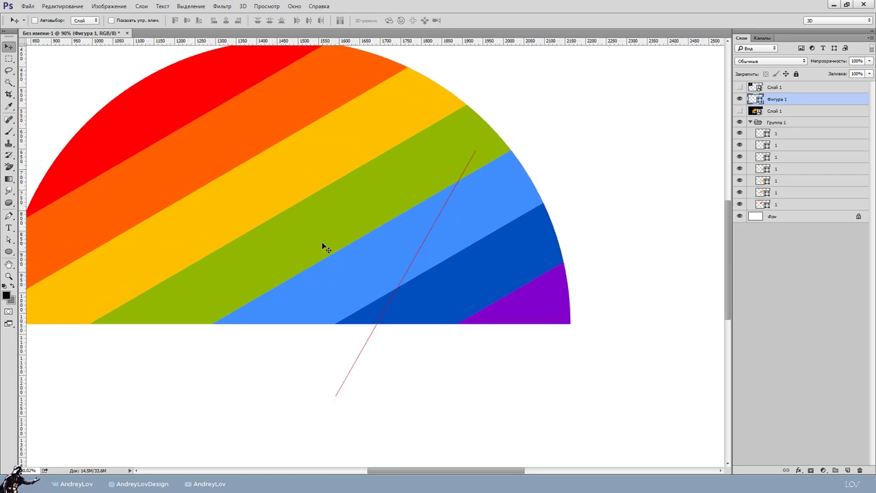
pyautogui.moveTo(464, 199); pyautogui.dragTo(460, 206)
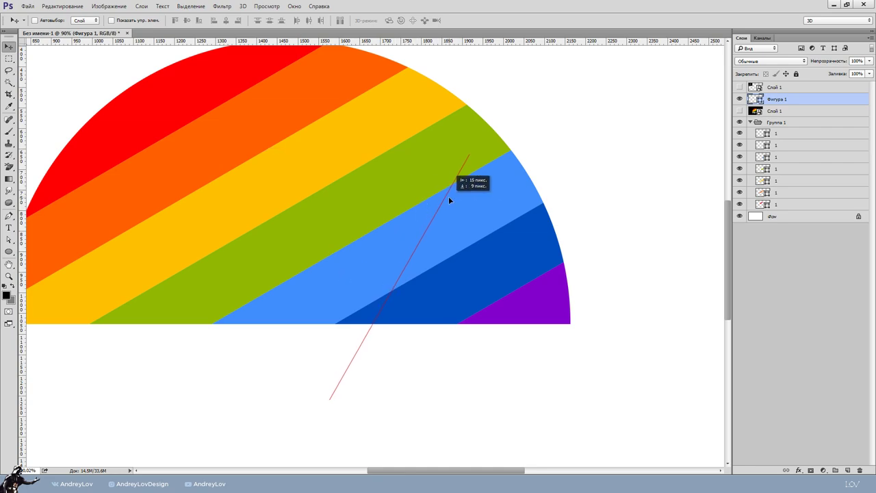
pyautogui.scroll(-2, 459, 199)
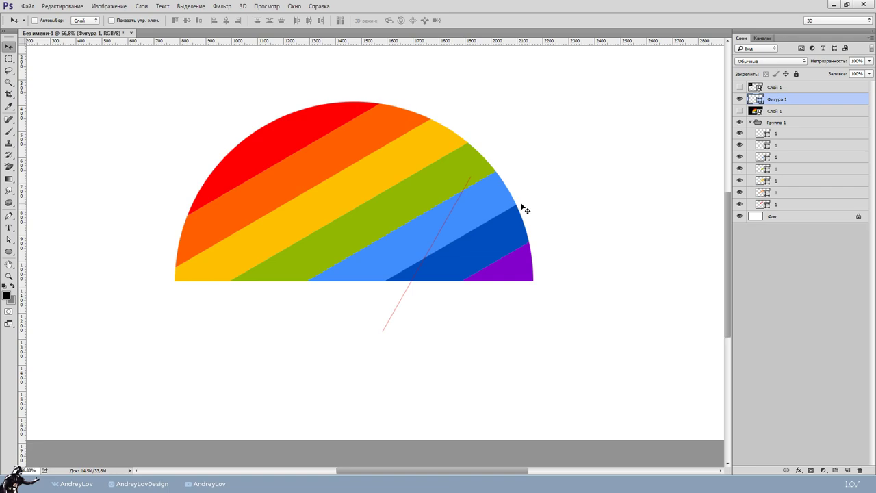
# Move the blue stripe layer out of the group and merge its shape components
pyautogui.press('a')
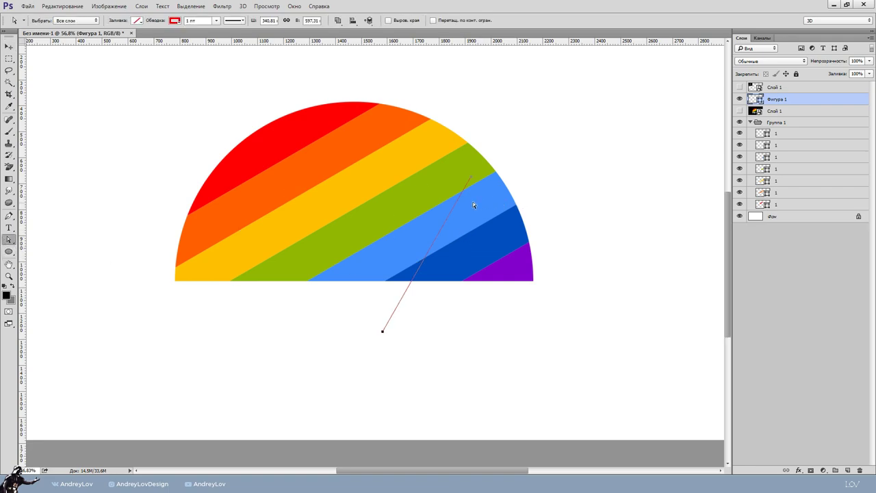
pyautogui.click(474, 205)
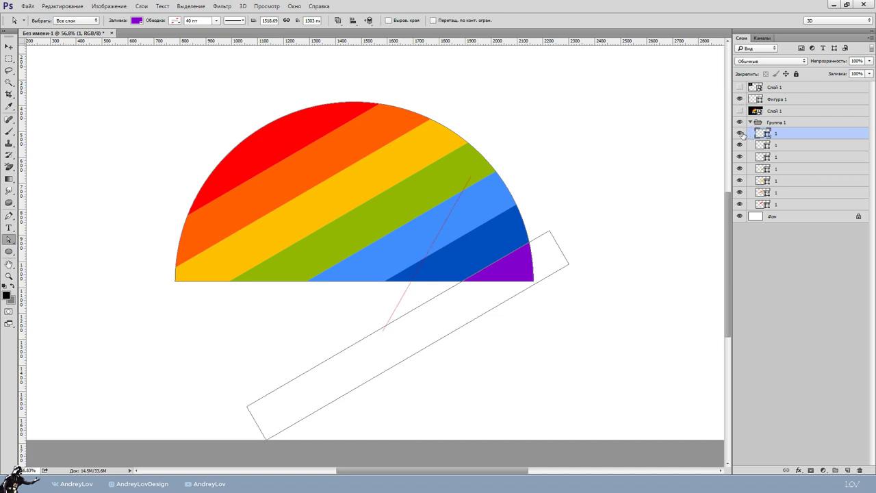
pyautogui.click(739, 133)
pyautogui.click(739, 134)
pyautogui.click(739, 133)
pyautogui.click(740, 157)
pyautogui.click(739, 157)
pyautogui.moveTo(797, 159); pyautogui.dragTo(805, 104)
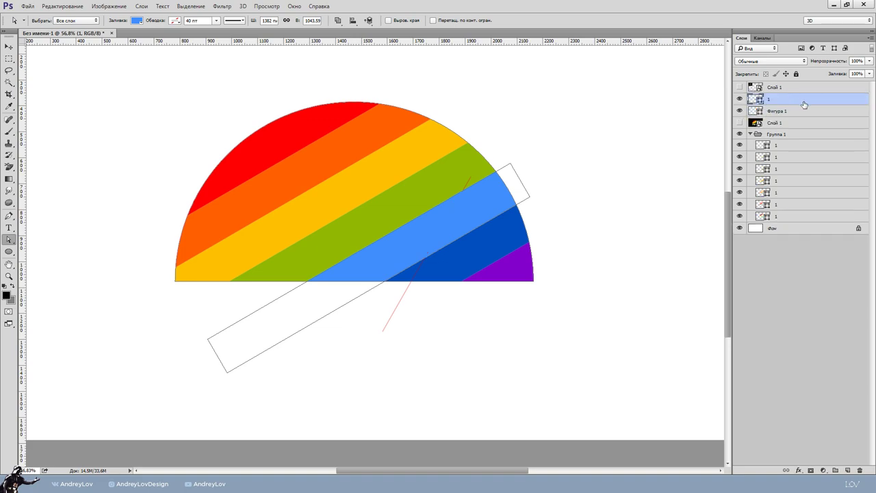
pyautogui.click(9, 215)
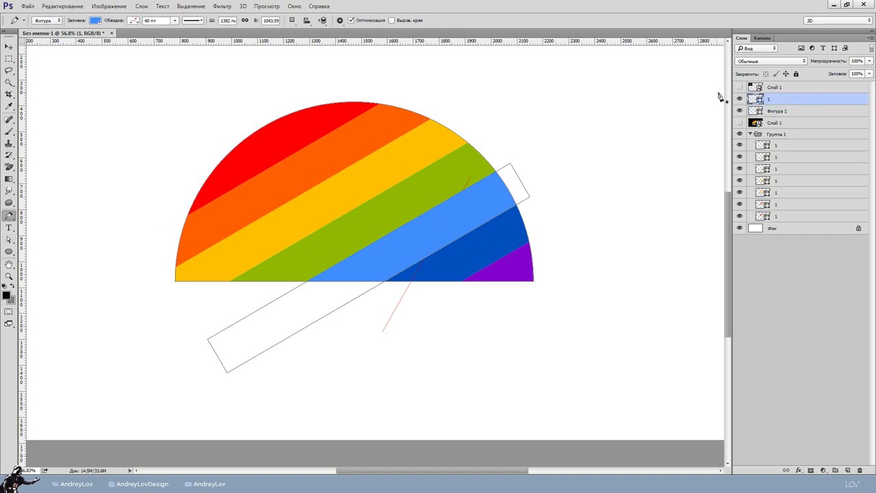
pyautogui.click(292, 20)
pyautogui.click(309, 81)
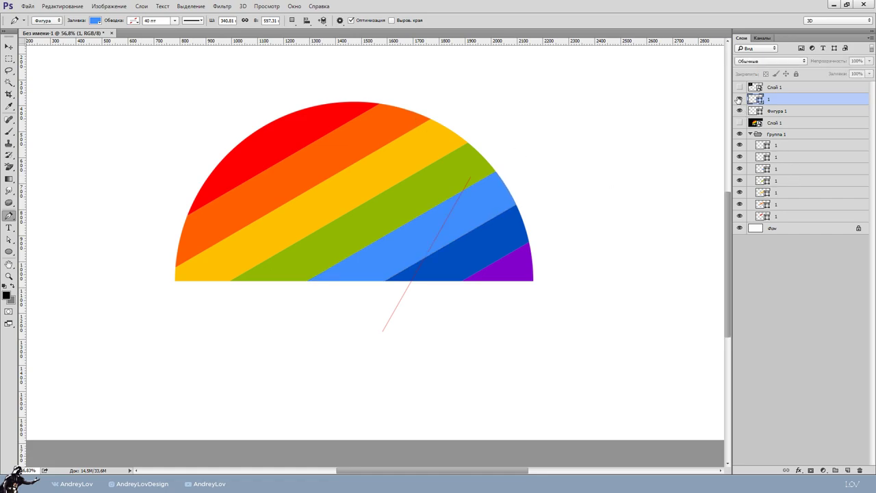
# Place the red line above the blue stripe, hide the rainbow group, and remove the stripe's fill
pyautogui.click(750, 134)
pyautogui.moveTo(779, 112); pyautogui.dragTo(786, 98)
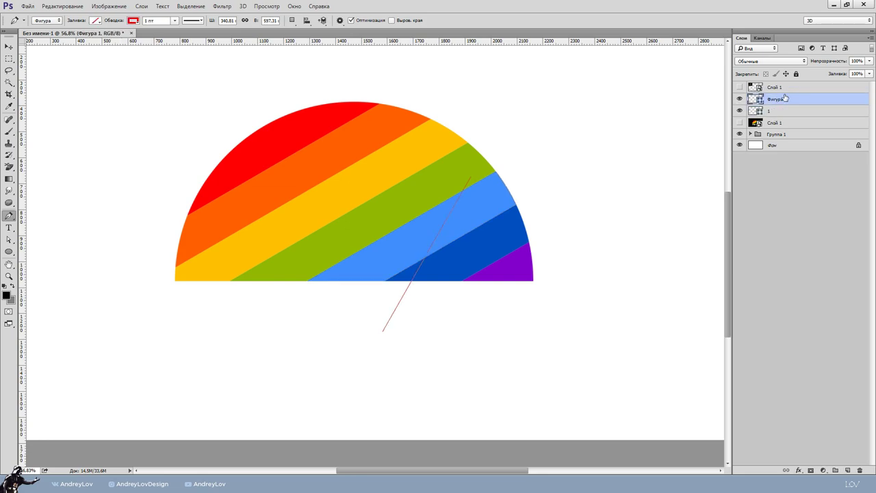
pyautogui.click(739, 134)
pyautogui.scroll(2, 517, 199)
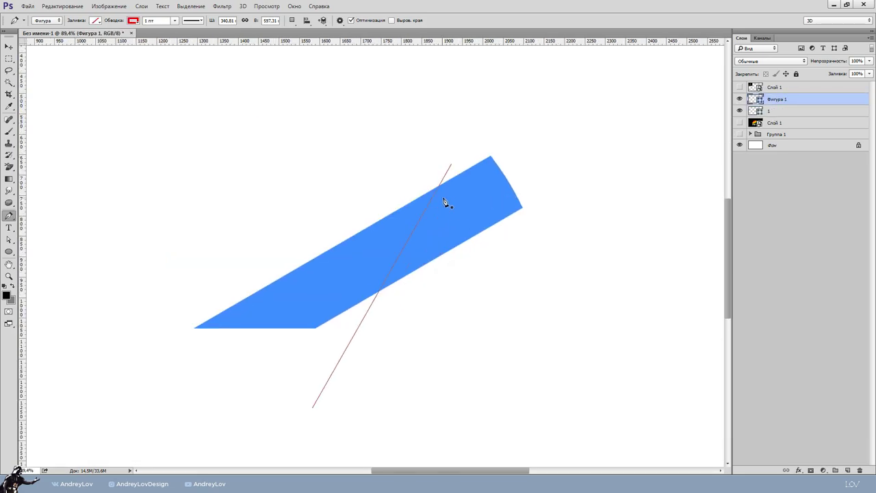
pyautogui.click(8, 239)
pyautogui.scroll(3, 464, 197)
pyautogui.click(553, 231)
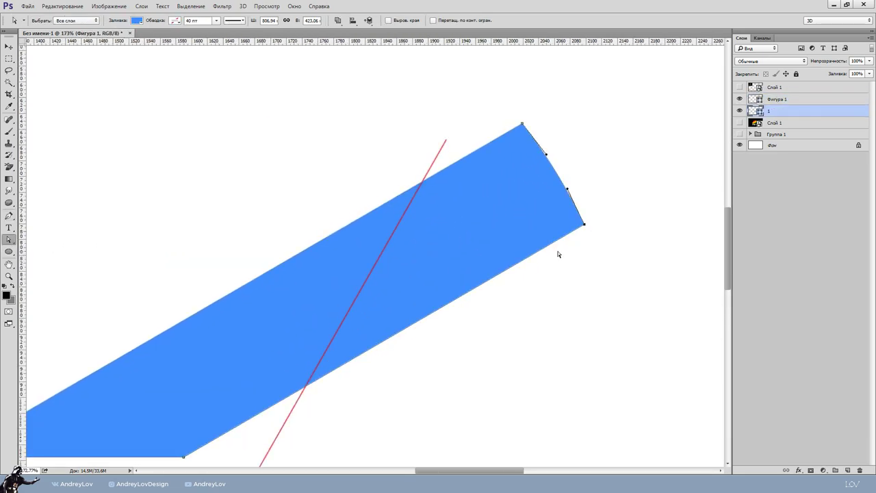
pyautogui.scroll(-2, 559, 252)
pyautogui.click(138, 21)
pyautogui.click(91, 38)
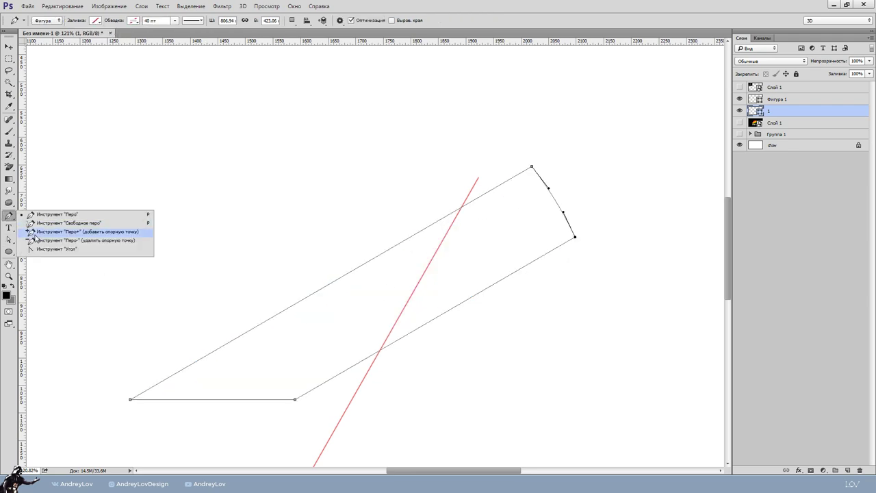
# Add an anchor where the red line crosses the outline and delete the unwanted anchors
pyautogui.moveTo(8, 215); pyautogui.dragTo(68, 227)
pyautogui.scroll(1, 459, 221)
pyautogui.scroll(4, 474, 204)
pyautogui.scroll(5, 474, 205)
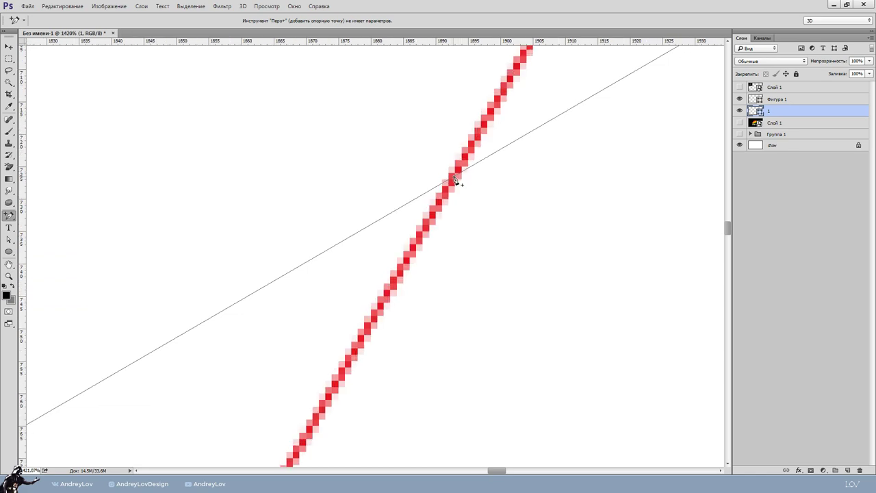
pyautogui.click(456, 178)
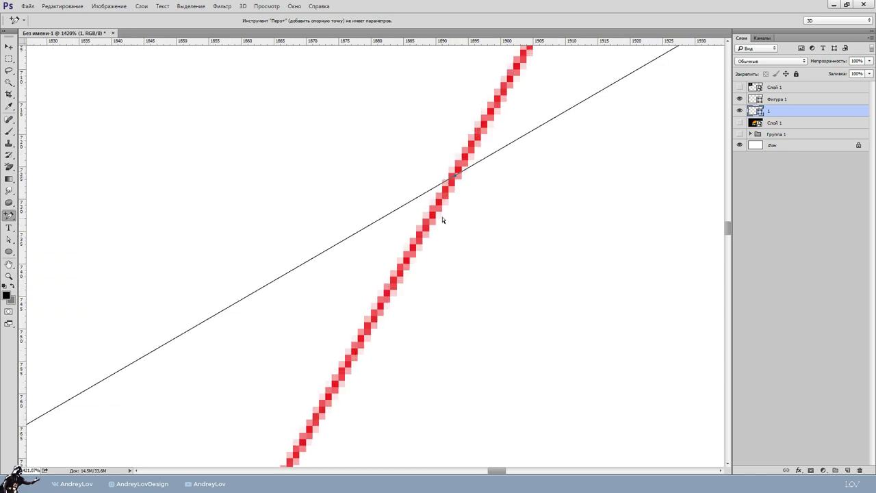
pyautogui.scroll(-4, 443, 219)
pyautogui.scroll(-3, 442, 233)
pyautogui.scroll(-2, 441, 238)
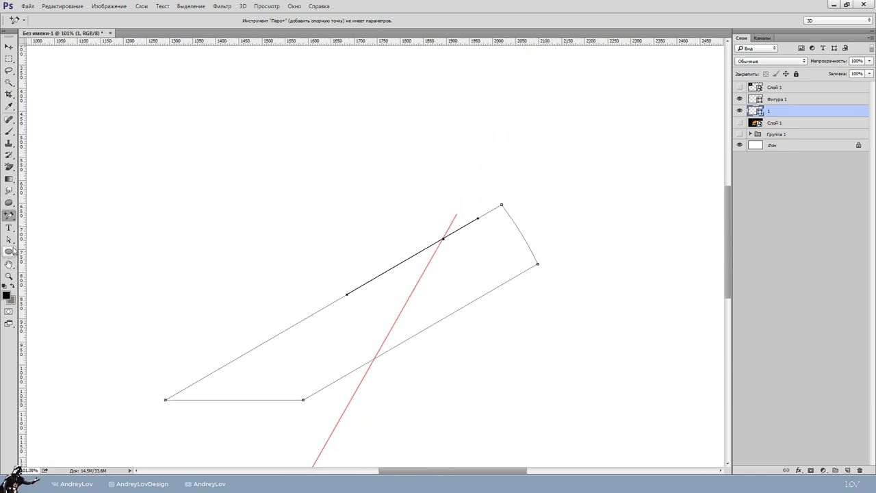
pyautogui.click(9, 239)
pyautogui.scroll(-2, 274, 344)
pyautogui.moveTo(465, 224); pyautogui.dragTo(447, 245)
pyautogui.press('Delete')
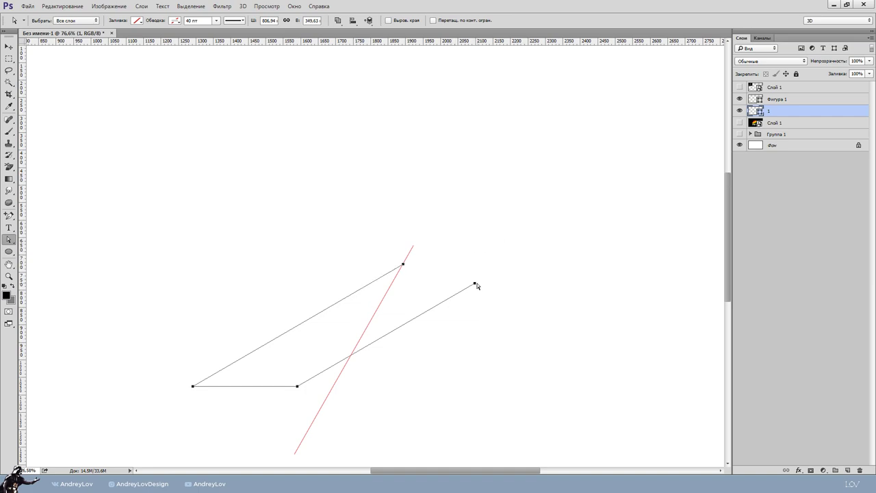
pyautogui.press('Delete')
pyautogui.press('Delete')
# Redraw the closed outline along the red line to the lower left, then hide Фигура 1
pyautogui.click(9, 215)
pyautogui.scroll(3, 393, 264)
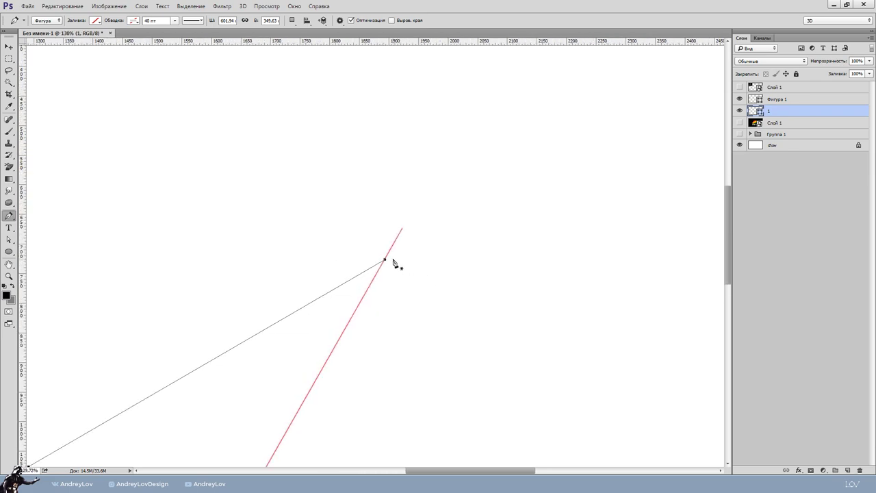
pyautogui.scroll(5, 394, 263)
pyautogui.click(378, 264)
pyautogui.scroll(2, 378, 264)
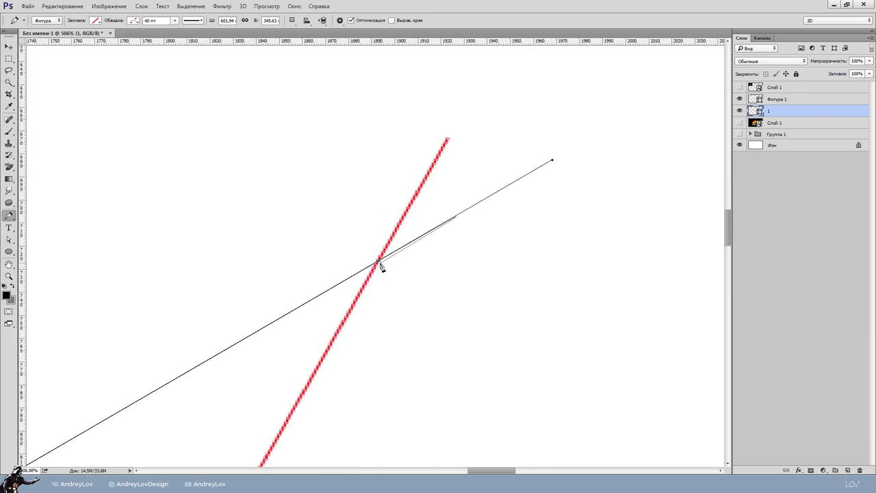
pyautogui.scroll(-4, 358, 303)
pyautogui.scroll(-3, 349, 308)
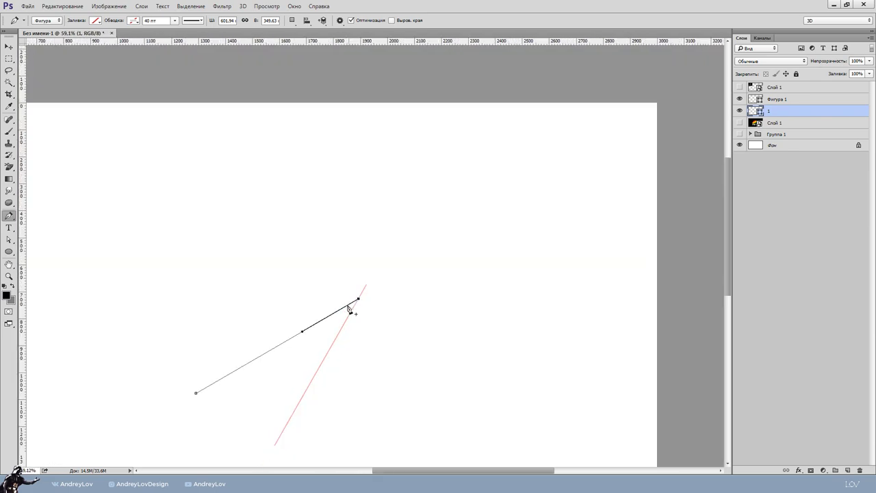
pyautogui.scroll(-3, 379, 348)
pyautogui.scroll(2, 411, 358)
pyautogui.scroll(4, 411, 357)
pyautogui.scroll(1, 387, 354)
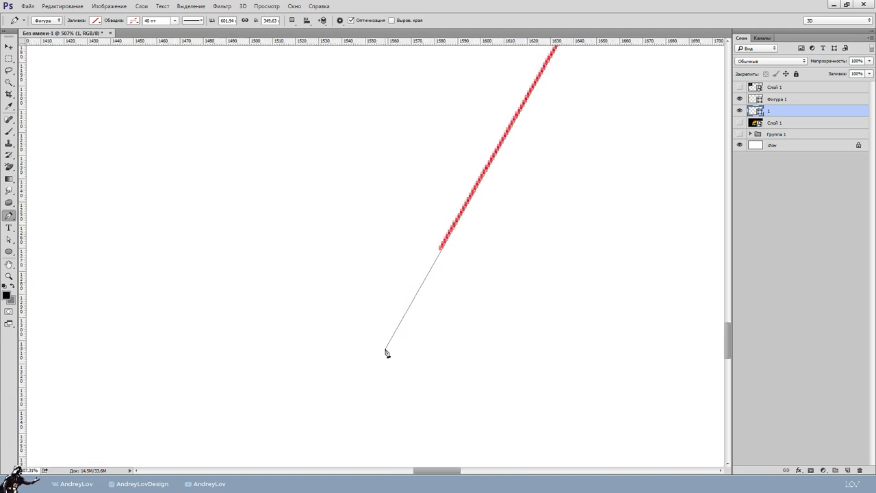
pyautogui.click(375, 353)
pyautogui.scroll(-5, 344, 373)
pyautogui.click(202, 328)
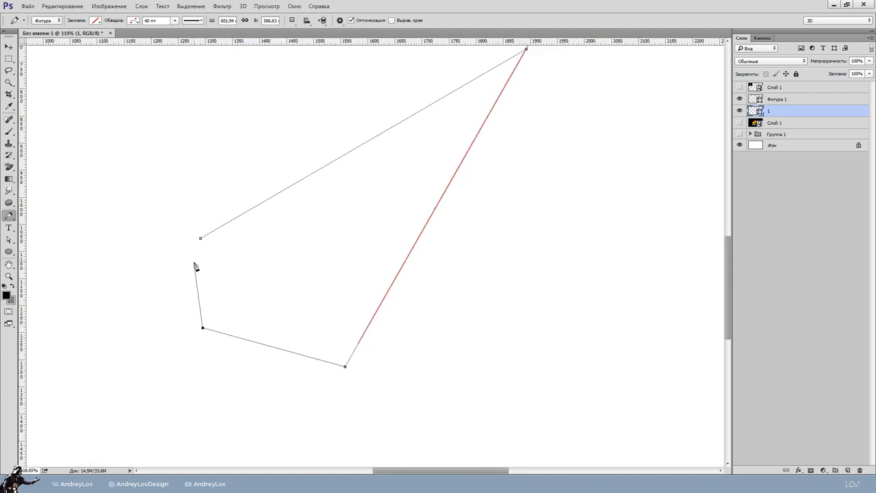
pyautogui.click(201, 239)
pyautogui.scroll(-2, 159, 334)
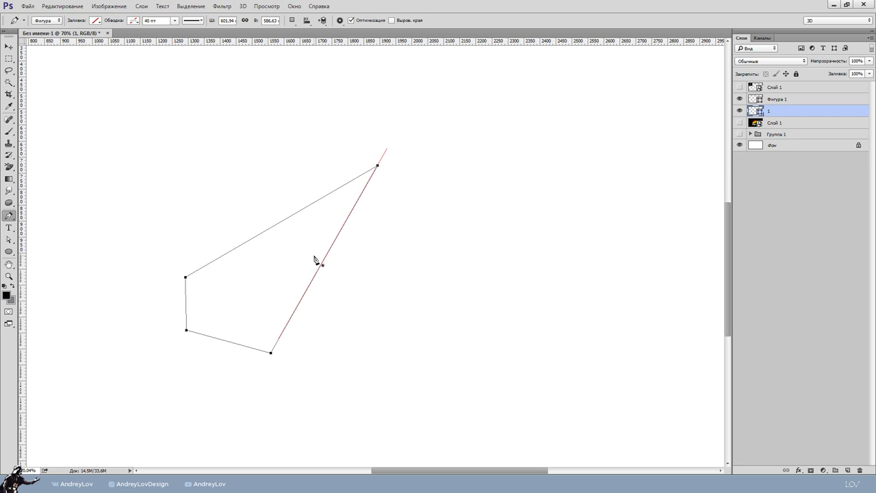
pyautogui.click(778, 100)
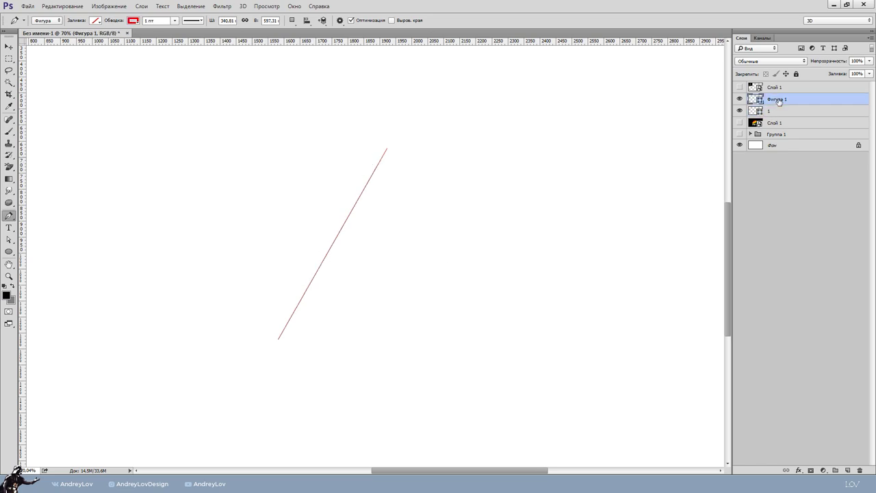
pyautogui.click(740, 99)
# Show the rainbow group and fill the Слой 1 outline shape with dark grey
pyautogui.click(739, 134)
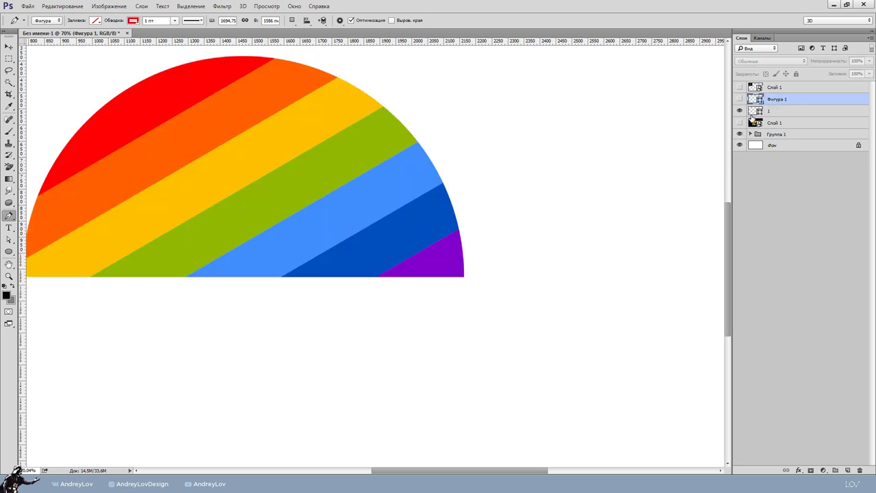
pyautogui.click(771, 112)
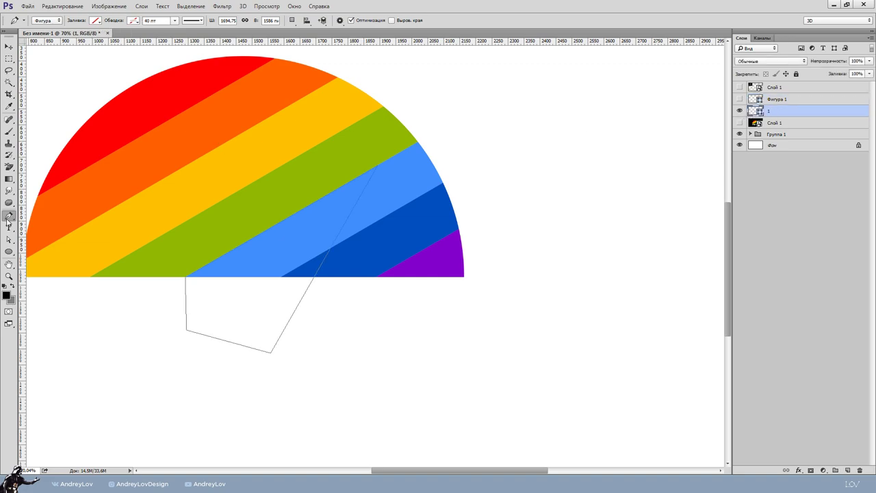
pyautogui.click(95, 21)
pyautogui.click(105, 68)
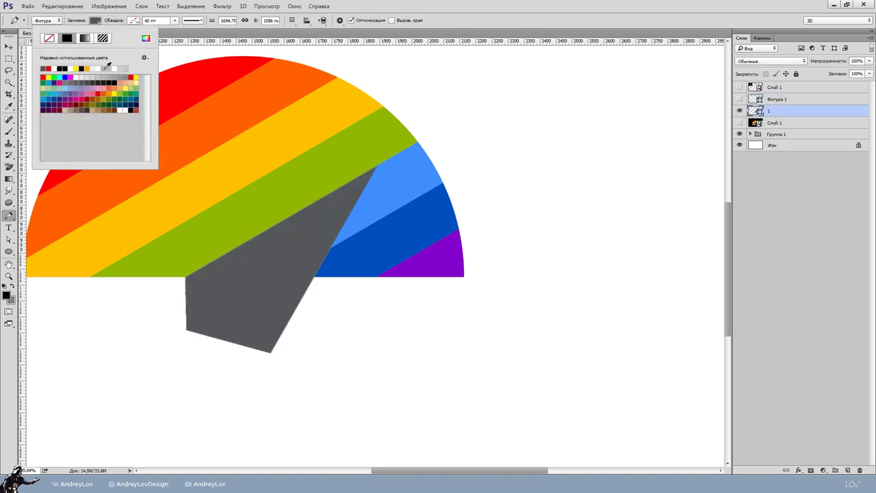
pyautogui.press('Escape')
pyautogui.click(9, 239)
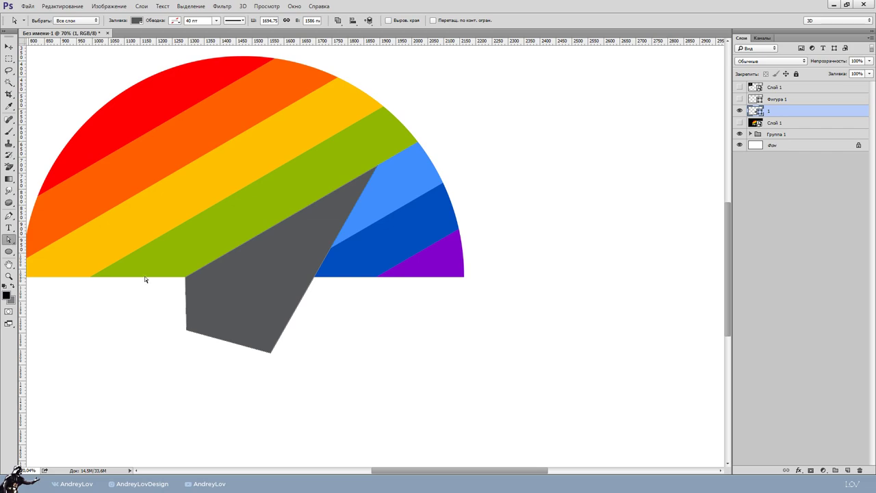
# Drag the grey shape's corner to the rainbow's upper left and arch its top edge, checking alignment via opacity
pyautogui.click(184, 280)
pyautogui.scroll(2, 184, 280)
pyautogui.moveTo(185, 275); pyautogui.dragTo(49, 105)
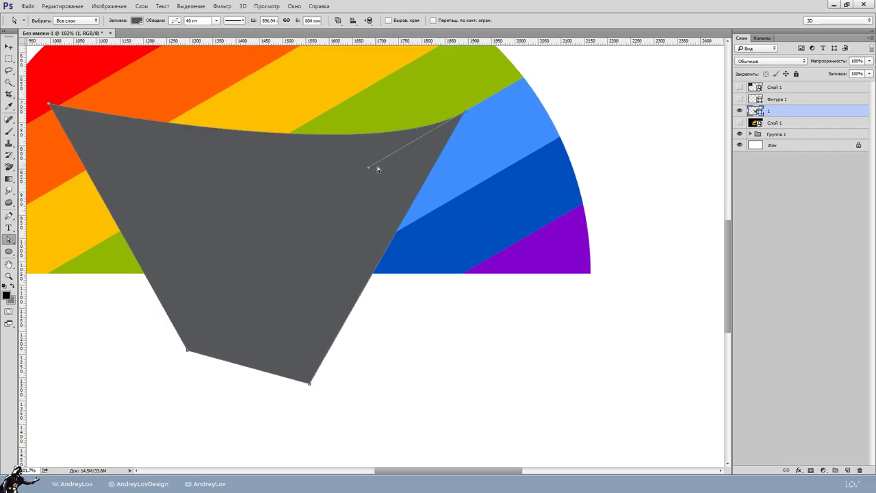
pyautogui.moveTo(368, 169); pyautogui.dragTo(295, 49)
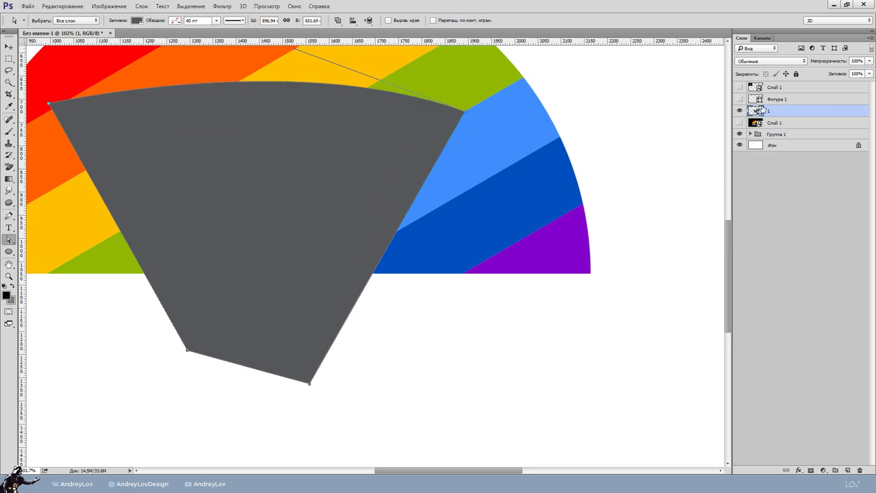
pyautogui.moveTo(869, 61); pyautogui.dragTo(841, 71)
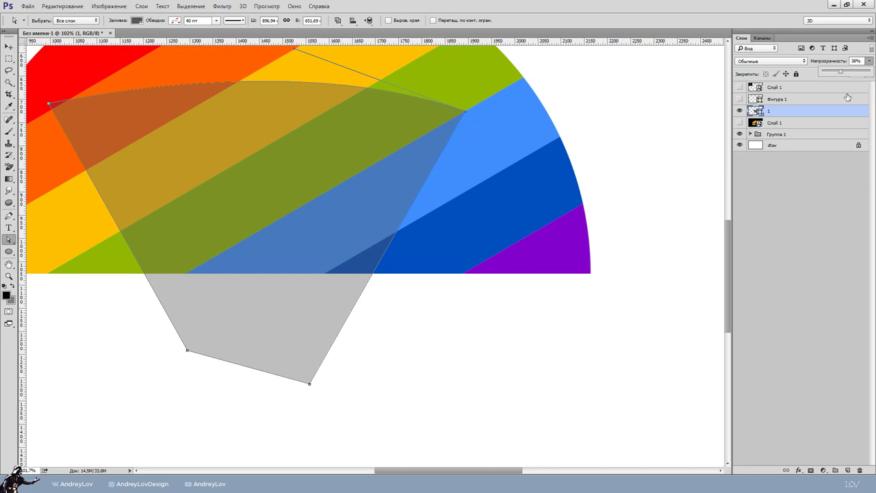
pyautogui.moveTo(843, 73); pyautogui.dragTo(873, 71)
# Move the grey shape layer into Группа 1, toggling stripe visibility to check the layer order
pyautogui.scroll(-3, 541, 134)
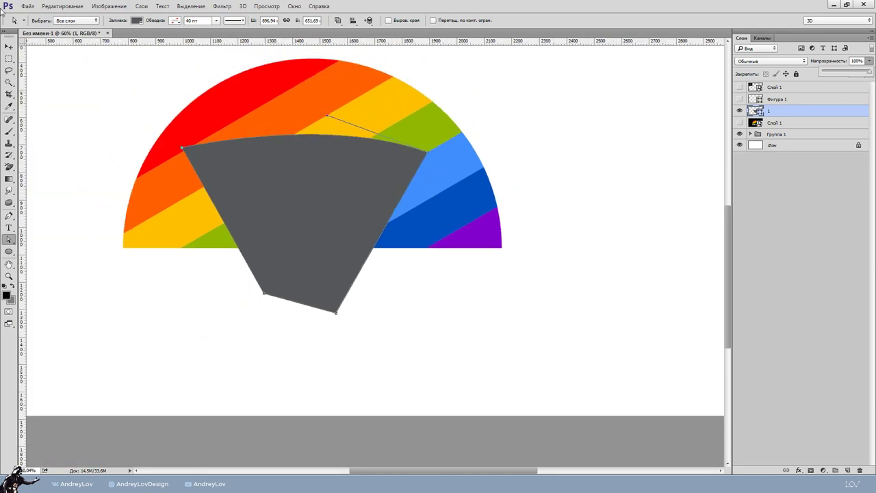
pyautogui.press('v')
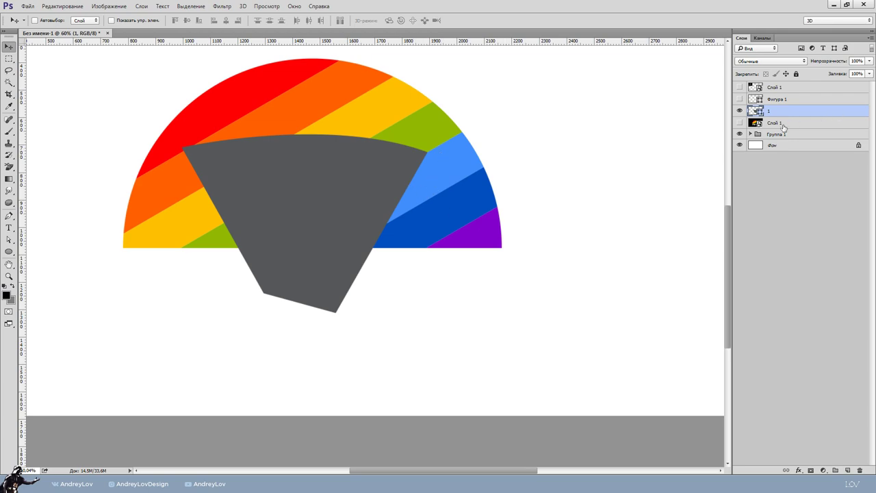
pyautogui.moveTo(770, 124); pyautogui.dragTo(774, 113)
pyautogui.click(750, 134)
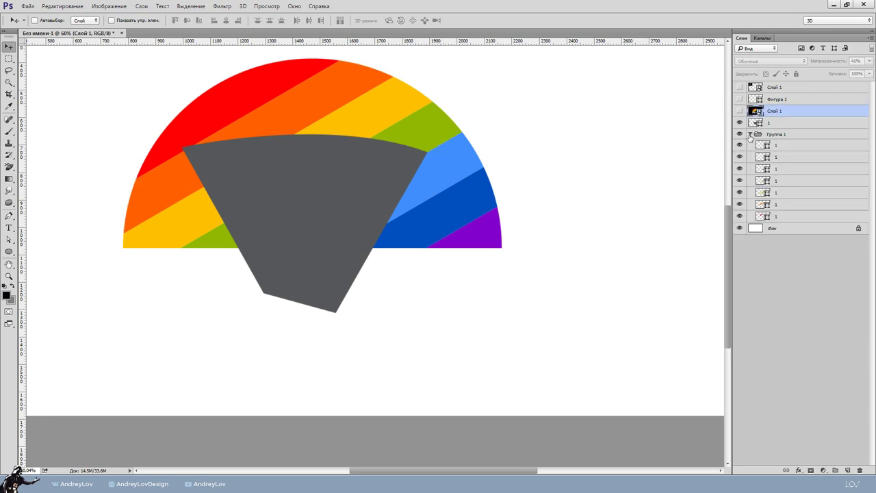
pyautogui.click(739, 168)
pyautogui.click(739, 169)
pyautogui.click(740, 180)
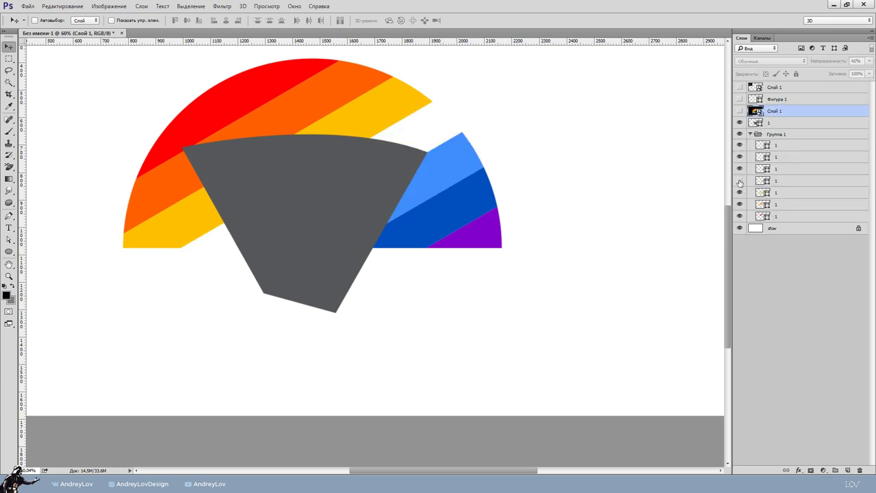
pyautogui.moveTo(772, 127); pyautogui.dragTo(767, 168)
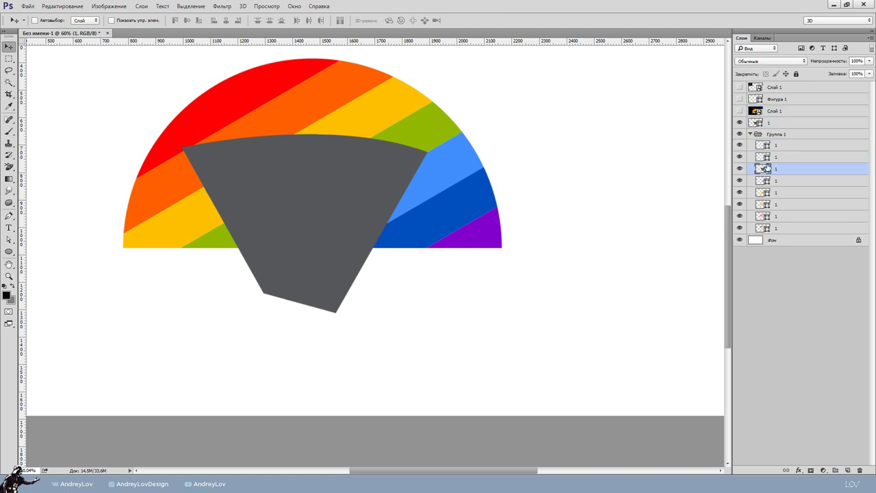
pyautogui.click(740, 121)
pyautogui.click(739, 168)
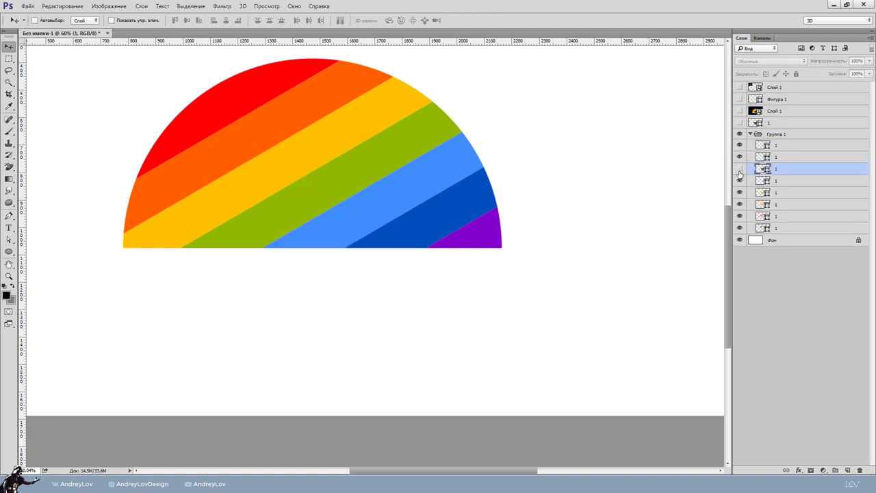
pyautogui.click(739, 180)
pyautogui.click(740, 169)
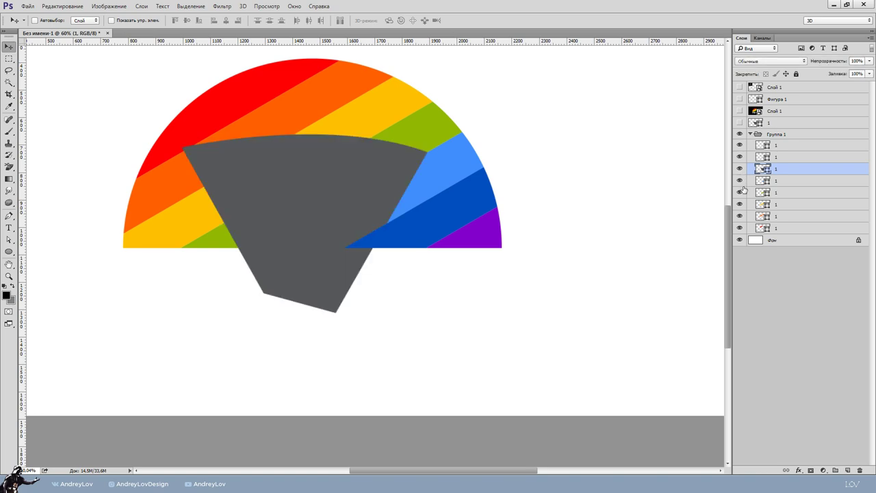
pyautogui.click(739, 192)
# Duplicate the grey shape layer and set the copy's path to Subtract Front Shape
pyautogui.moveTo(771, 171); pyautogui.dragTo(779, 168)
pyautogui.click(9, 239)
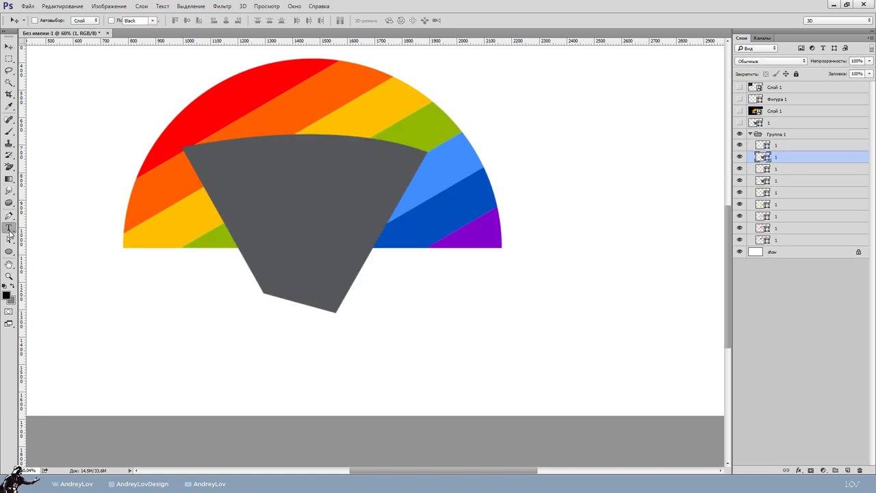
pyautogui.click(361, 138)
pyautogui.click(337, 20)
pyautogui.click(352, 53)
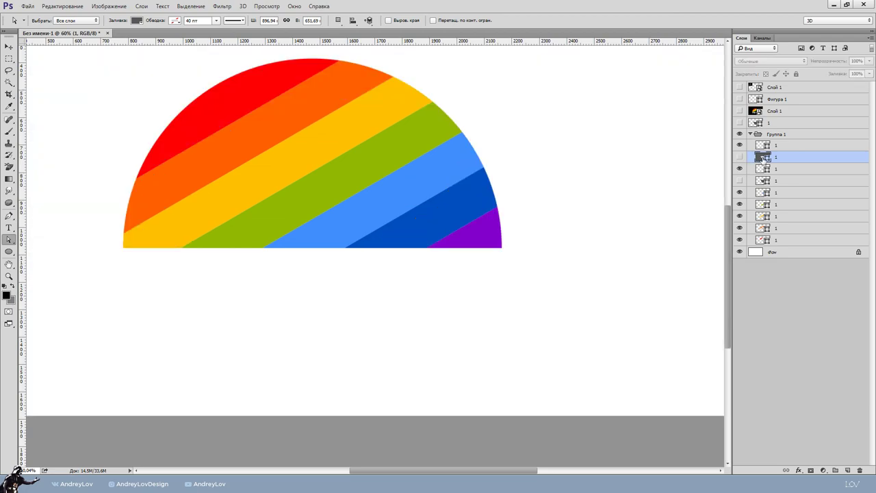
# Recolour the shape layers, filling the blue layer with the sampled dark blue 014ec0
pyautogui.doubleClick(762, 157)
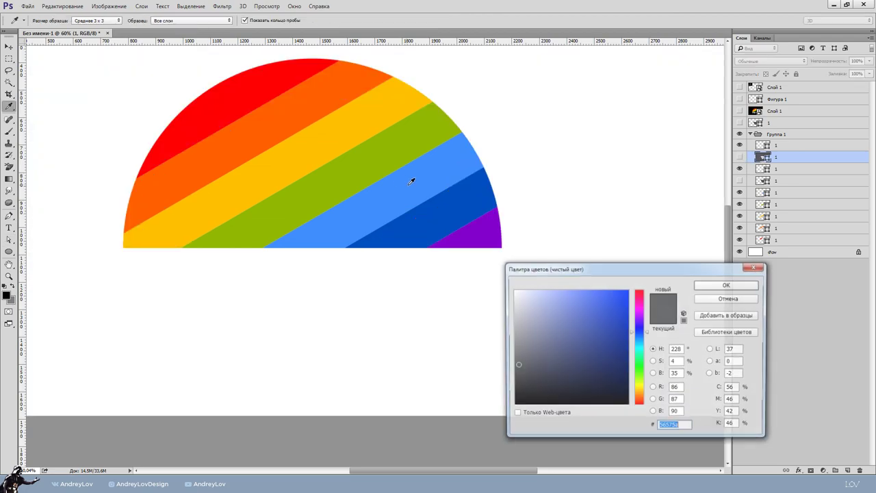
pyautogui.click(727, 283)
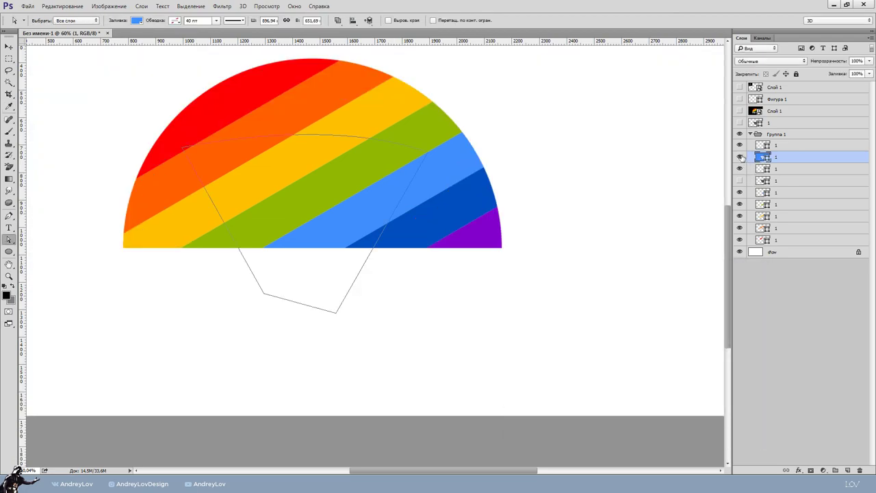
pyautogui.click(739, 157)
pyautogui.keyDown('shift'); pyautogui.click(774, 169); pyautogui.keyUp('shift')
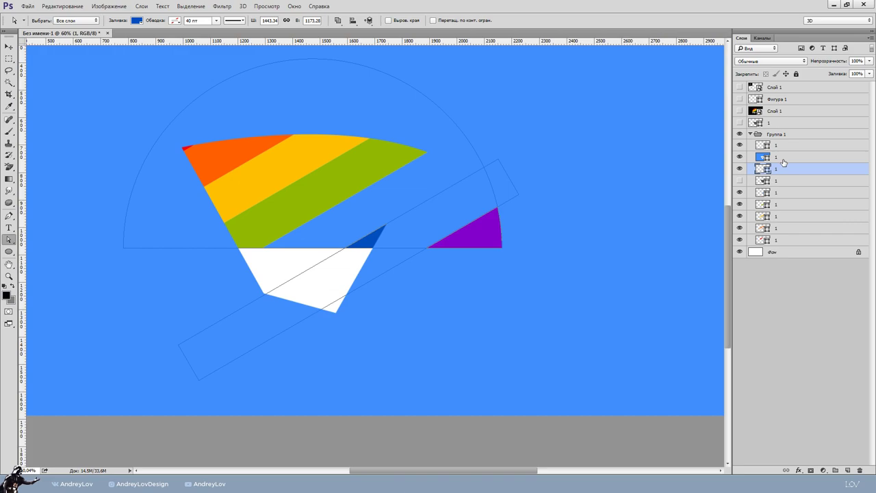
pyautogui.click(739, 157)
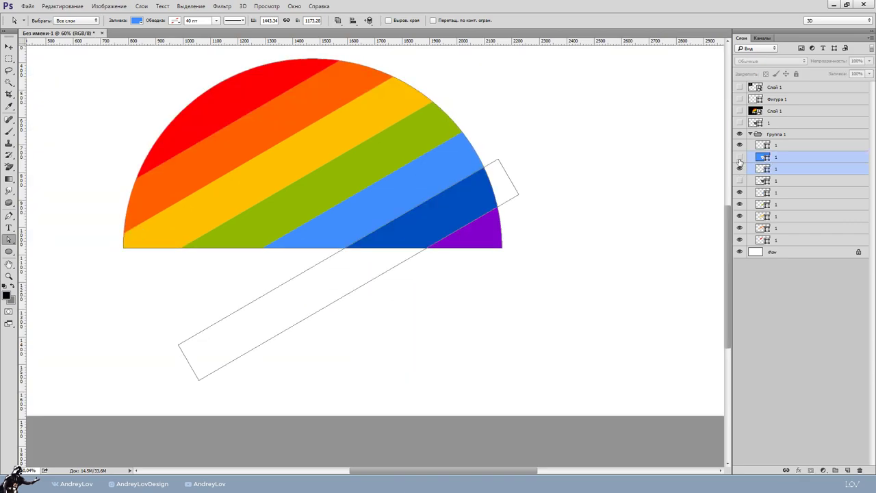
pyautogui.click(740, 157)
pyautogui.click(739, 156)
pyautogui.doubleClick(762, 157)
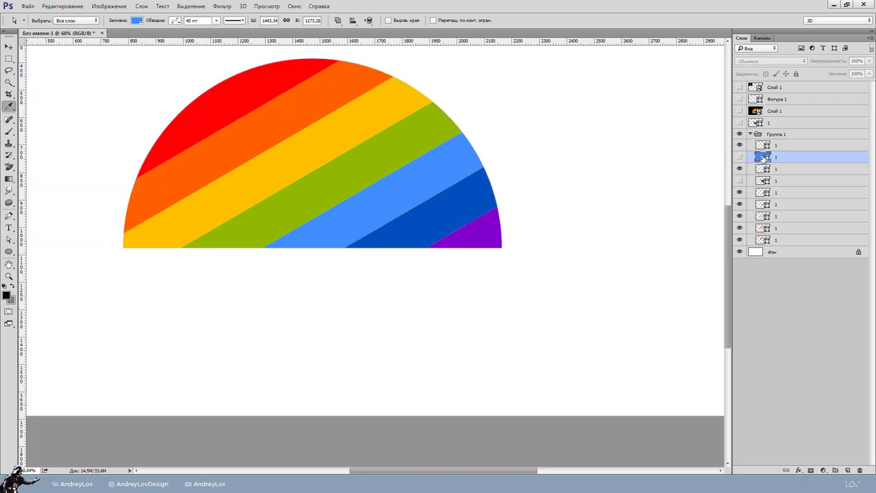
pyautogui.click(454, 201)
pyautogui.click(732, 284)
pyautogui.click(740, 157)
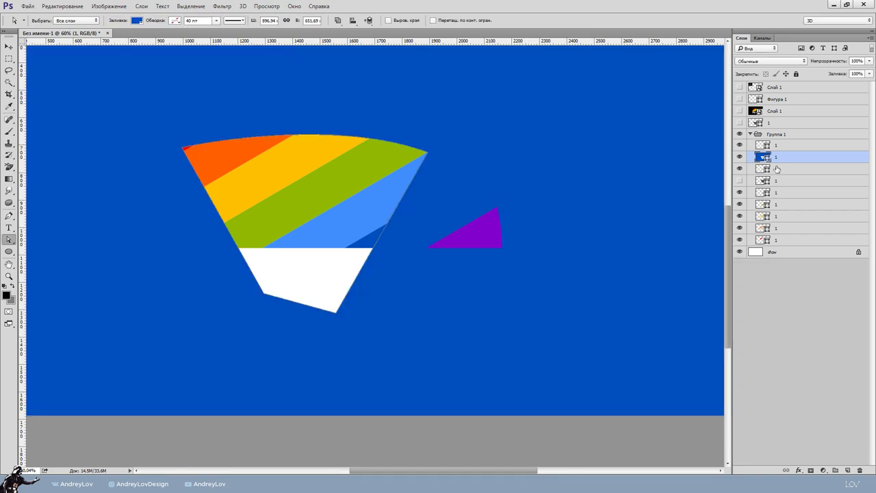
# Merge the dark-blue layer with the shape layer below it
pyautogui.keyDown('shift'); pyautogui.click(777, 169); pyautogui.keyUp('shift')
pyautogui.rightClick(783, 159)
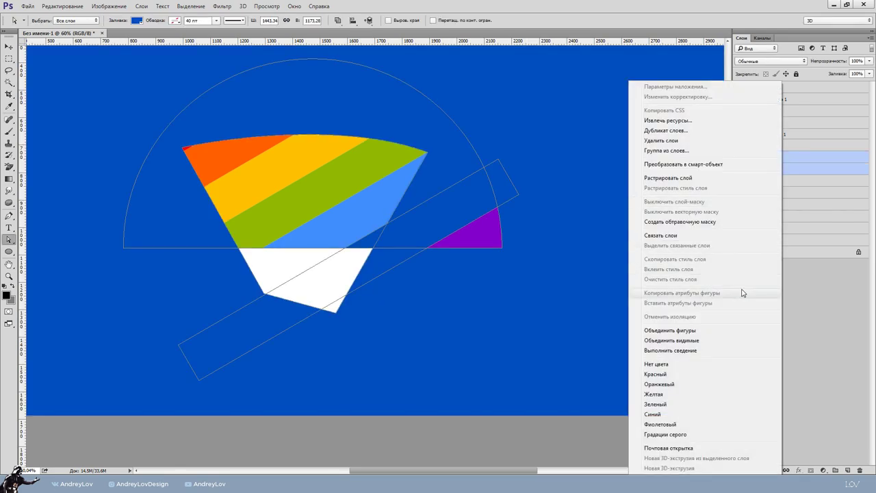
pyautogui.click(705, 331)
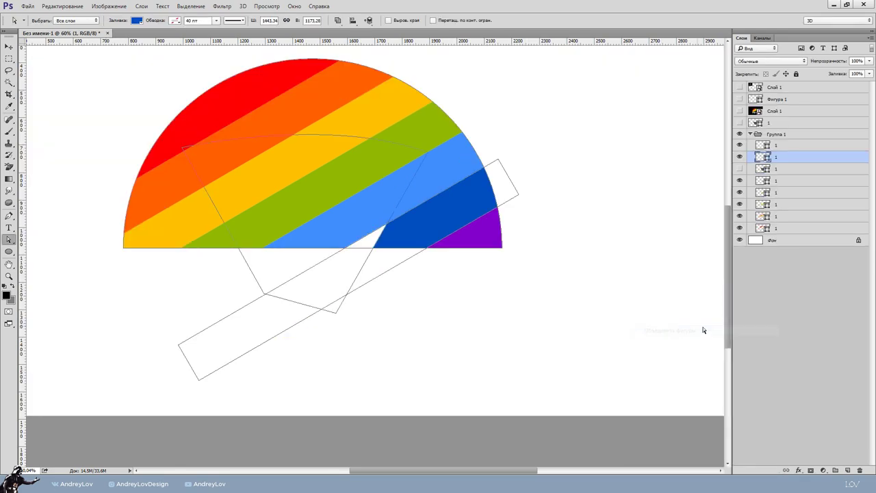
# Fill the wedge light blue, set Subtract Front Shape, and merge it into the stripe to cut the notch
pyautogui.click(740, 169)
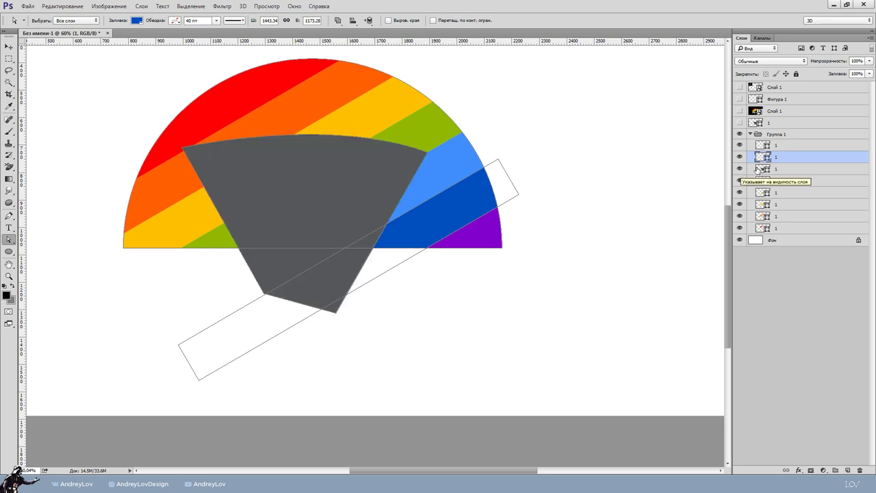
pyautogui.doubleClick(762, 169)
pyautogui.click(449, 171)
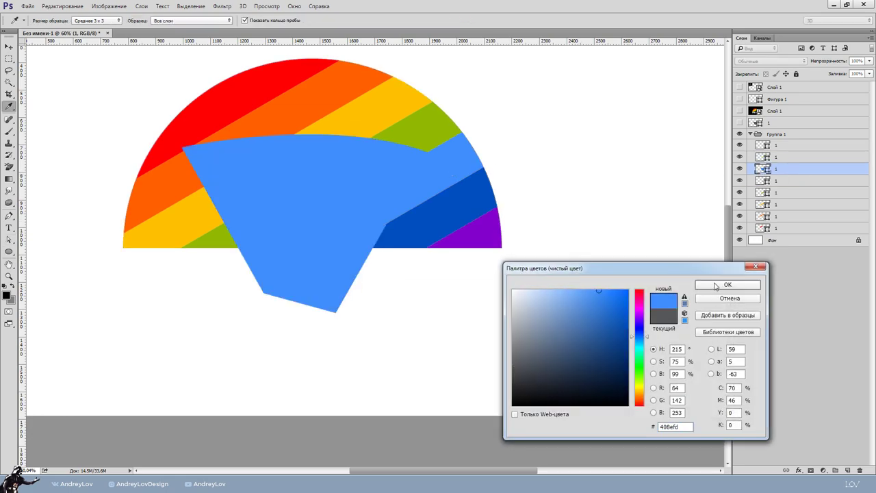
pyautogui.click(715, 285)
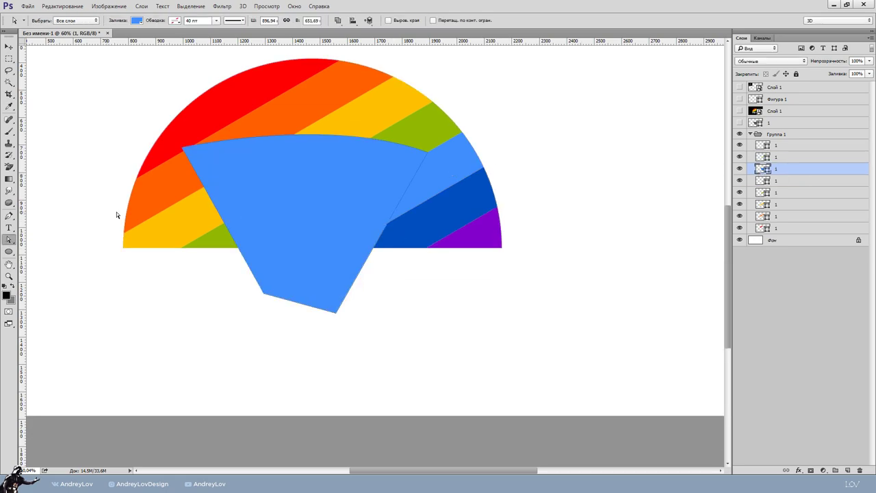
pyautogui.click(372, 139)
pyautogui.click(337, 20)
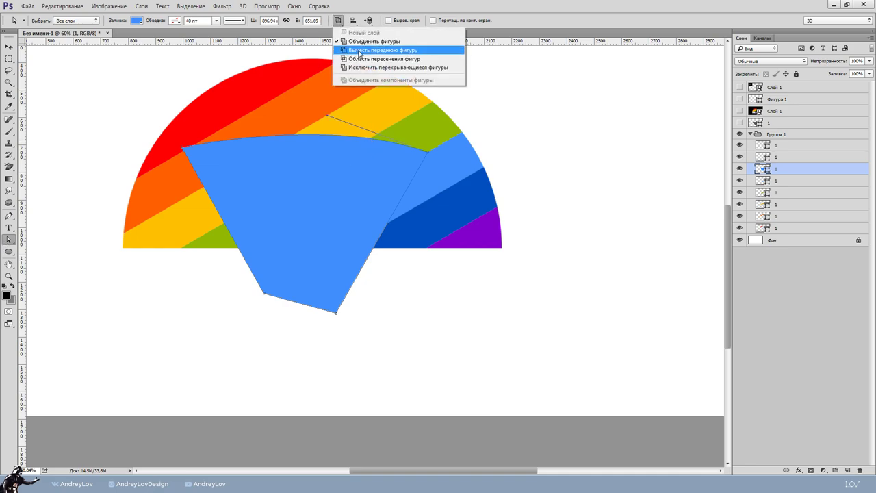
pyautogui.click(359, 52)
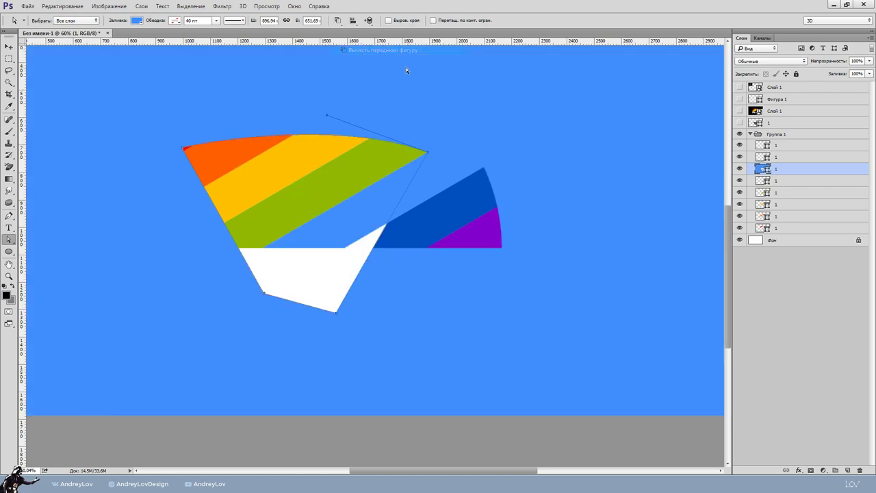
pyautogui.click(787, 182)
pyautogui.rightClick(787, 172)
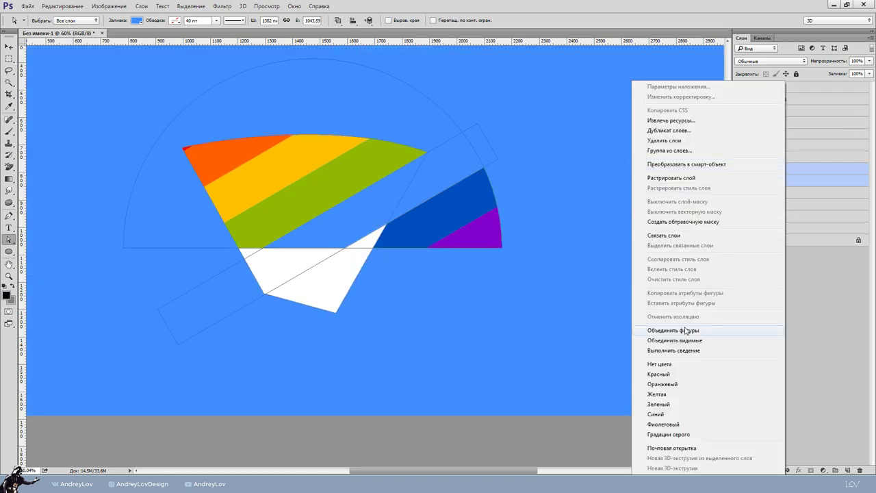
pyautogui.click(681, 330)
pyautogui.click(8, 46)
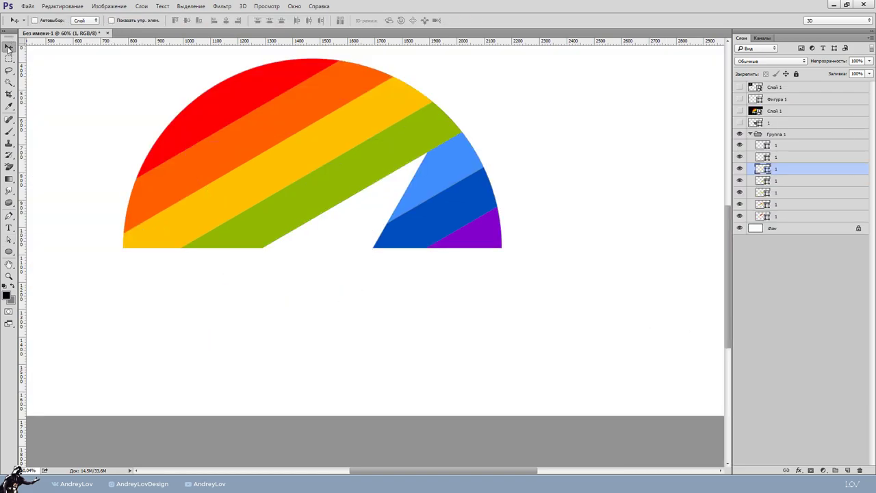
pyautogui.scroll(-3, 427, 206)
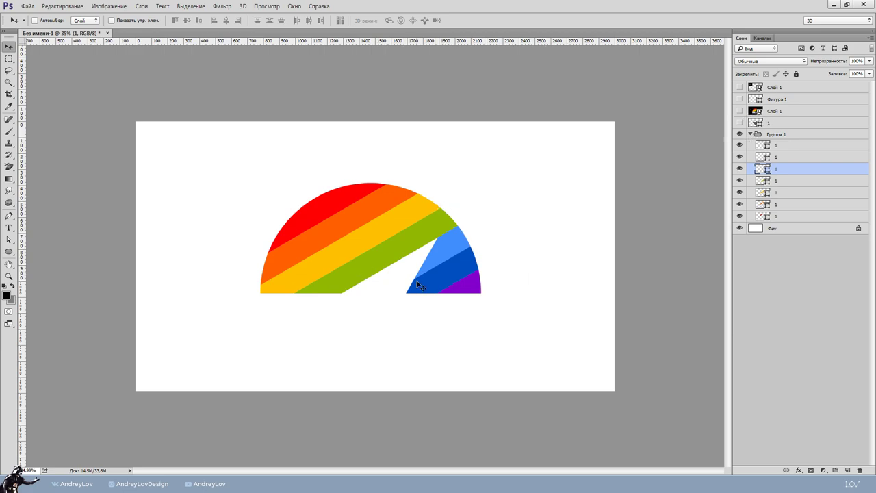
# Nudge Группа 1 slightly down and left, and hide the white Фон background layer
pyautogui.click(750, 134)
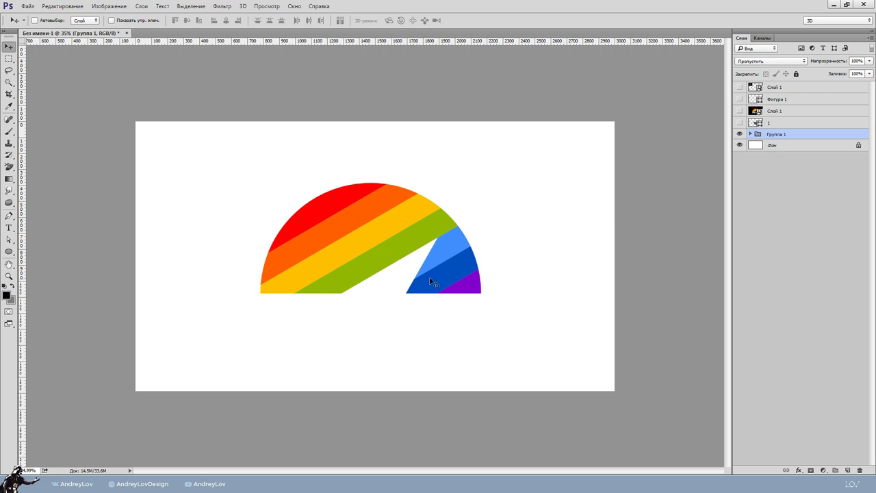
pyautogui.moveTo(409, 232); pyautogui.dragTo(403, 245)
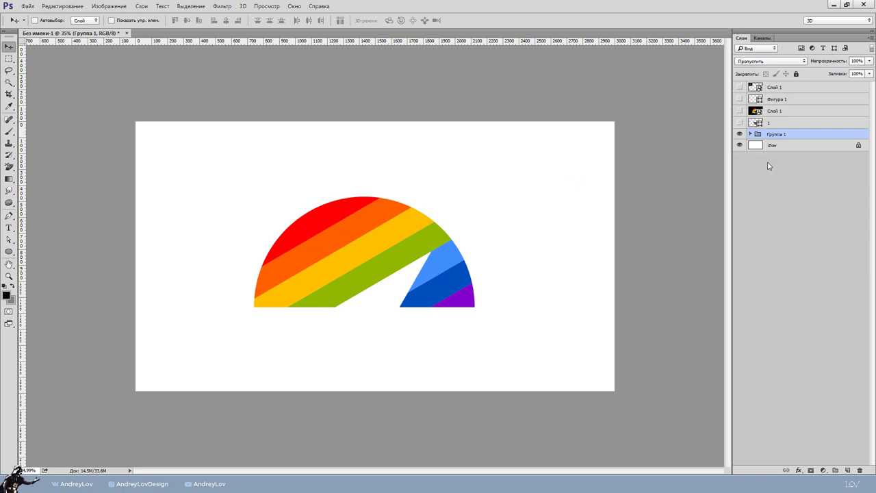
pyautogui.click(740, 145)
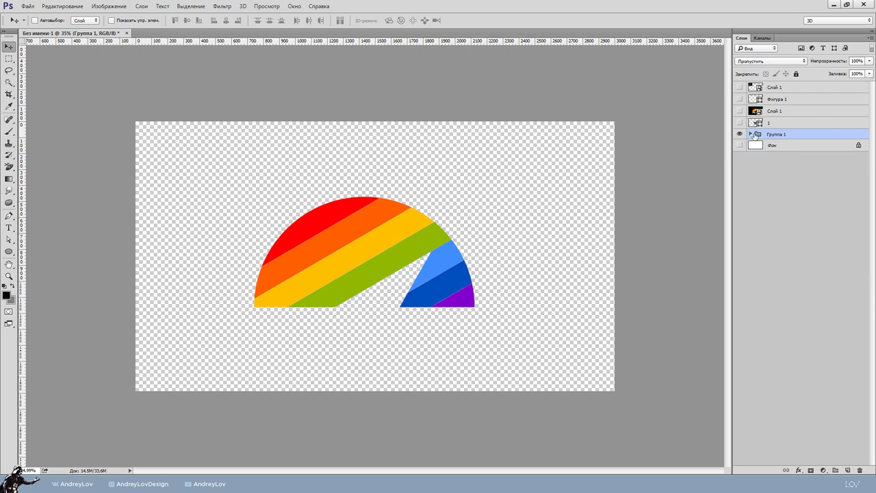
pyautogui.click(751, 135)
# Select every stripe path in Группа 1 with the Path Selection tool
pyautogui.click(772, 147)
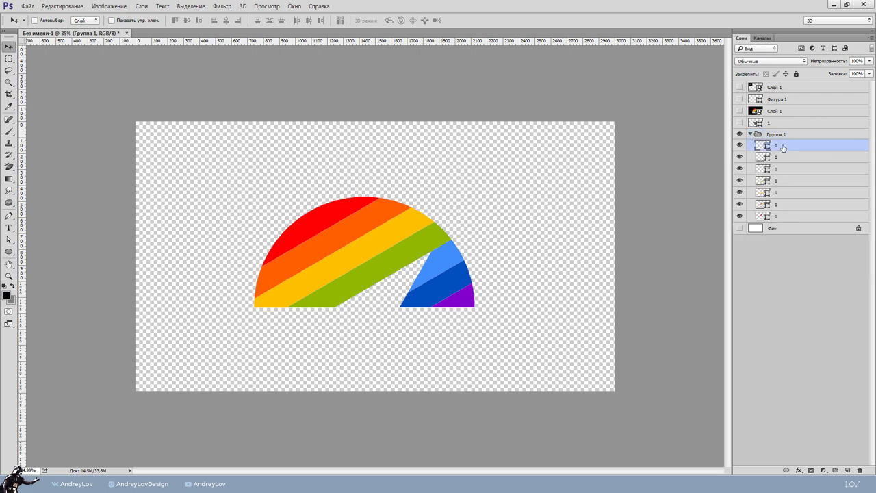
pyautogui.click(786, 170)
pyautogui.click(8, 240)
pyautogui.moveTo(109, 77); pyautogui.dragTo(619, 444)
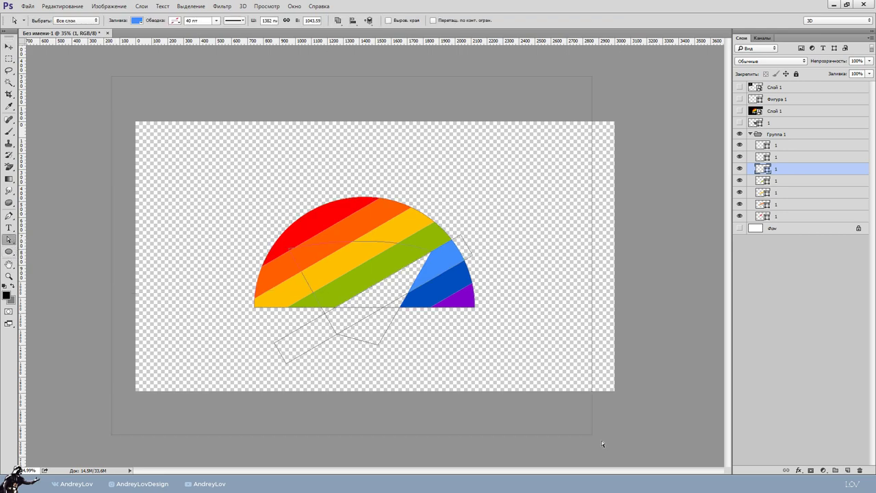
# Save the document as 123 in Photoshop PSD format on the desktop
pyautogui.click(28, 6)
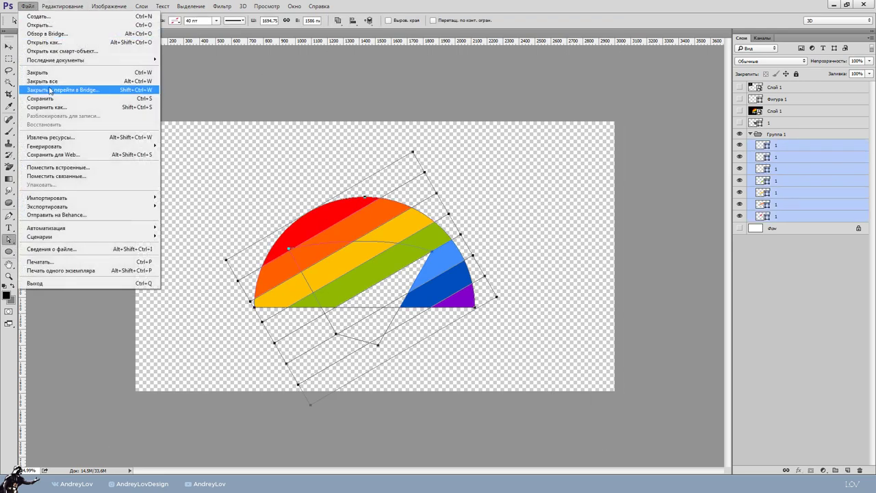
pyautogui.click(51, 109)
pyautogui.click(113, 179)
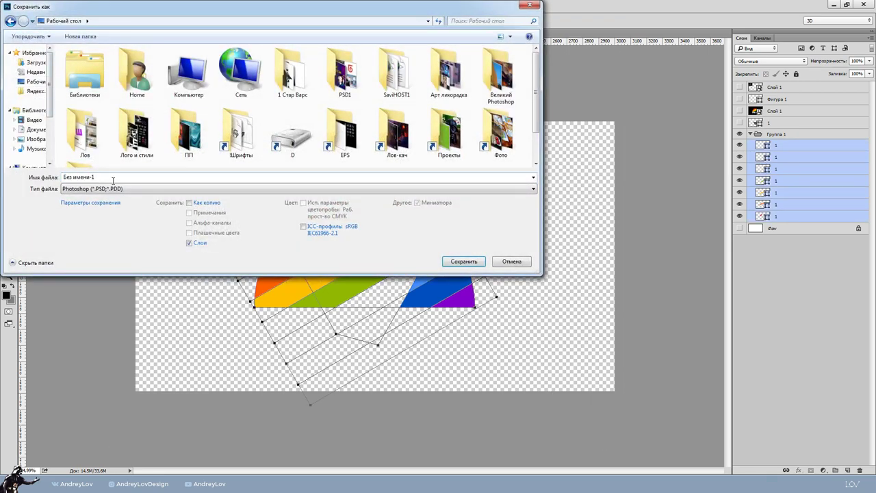
pyautogui.write('123')
pyautogui.press('Return')
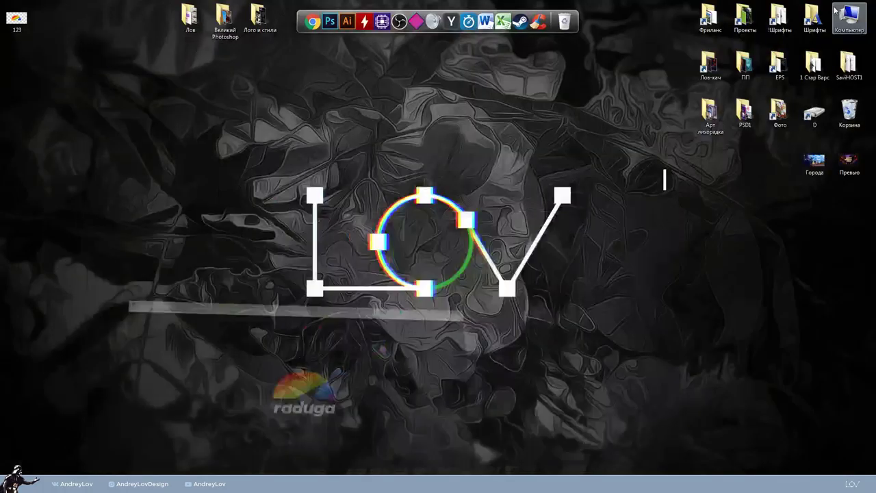
# Drag the 123.psd desktop icon onto the Illustrator window
pyautogui.moveTo(16, 19)
pyautogui.mouseDown()
pyautogui.moveTo(205, 388)
pyautogui.moveTo(301, 279)
pyautogui.mouseUp()
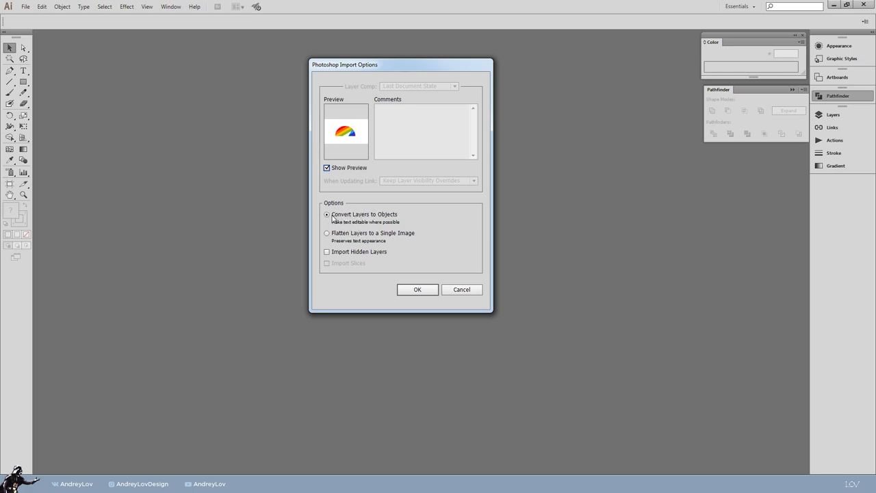
# Import 123.psd with layers converted to objects and expand the rainbow compound shape
pyautogui.click(413, 290)
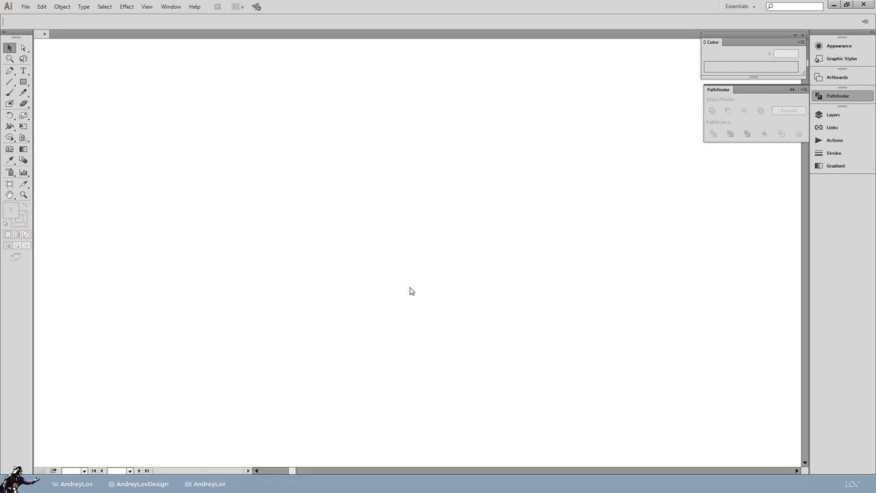
pyautogui.scroll(-2, 421, 293)
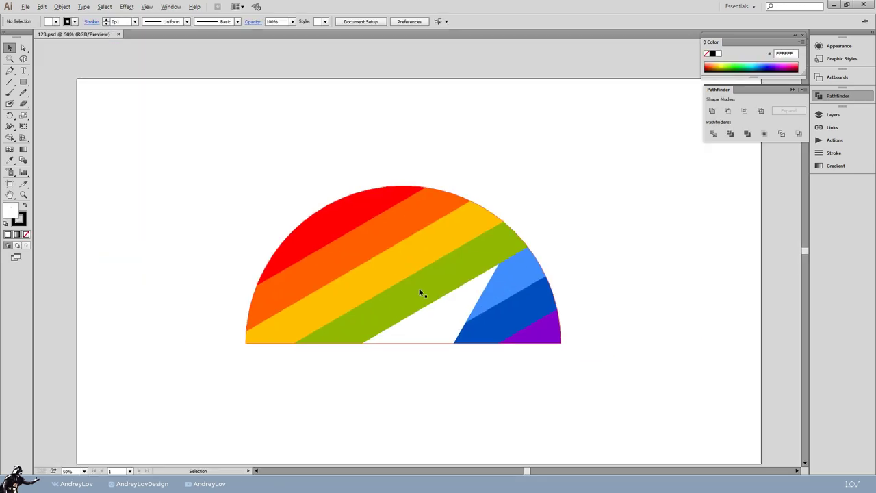
pyautogui.scroll(-1, 421, 293)
pyautogui.click(488, 348)
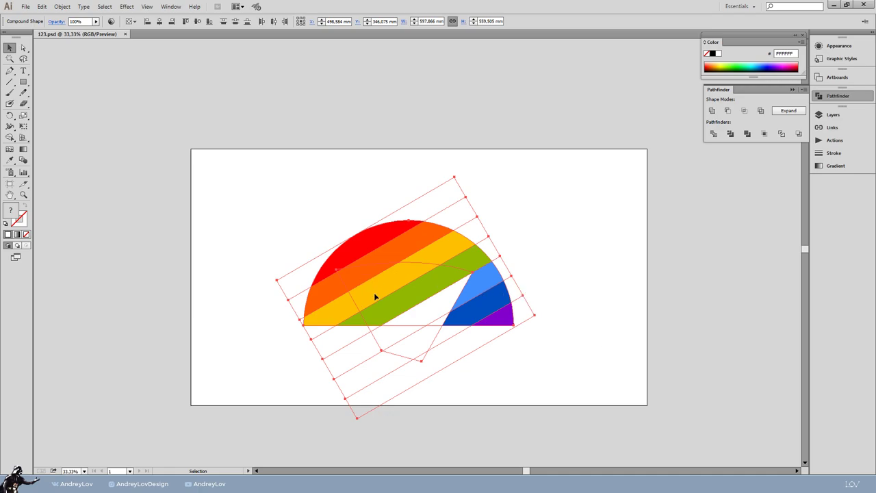
pyautogui.click(62, 7)
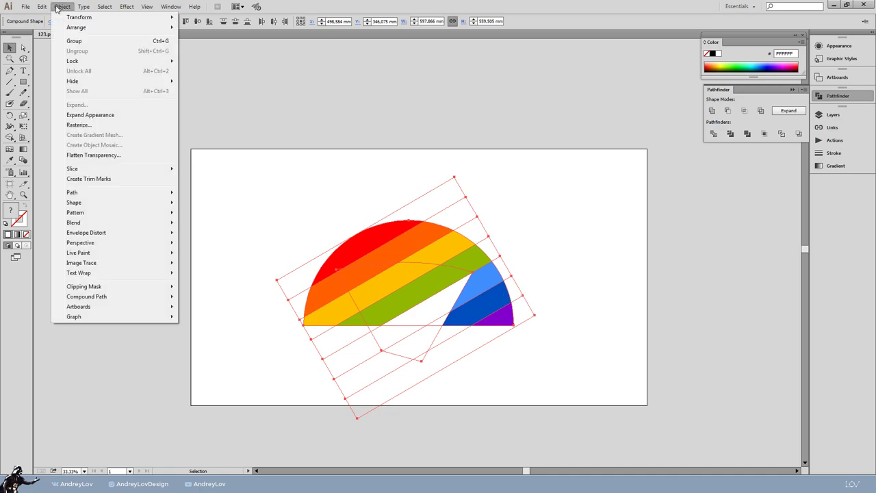
pyautogui.click(89, 117)
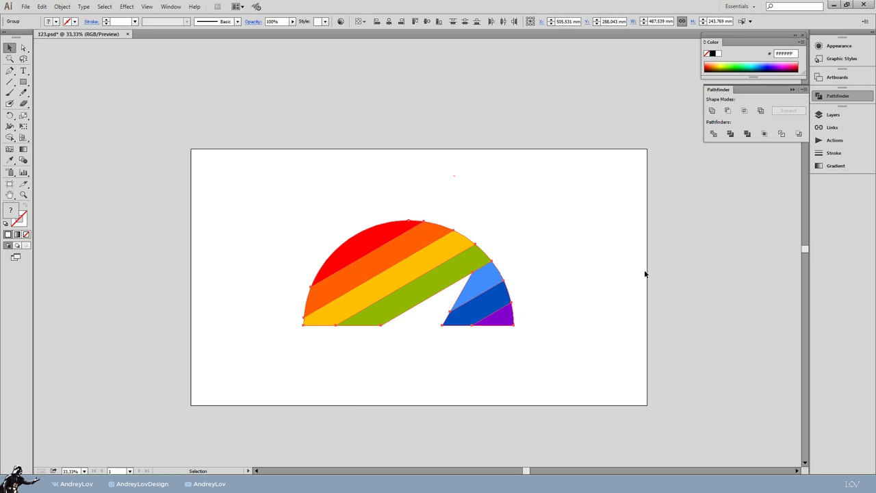
# Look at the Links panel and the panel list, closing it without choosing anything
pyautogui.click(842, 131)
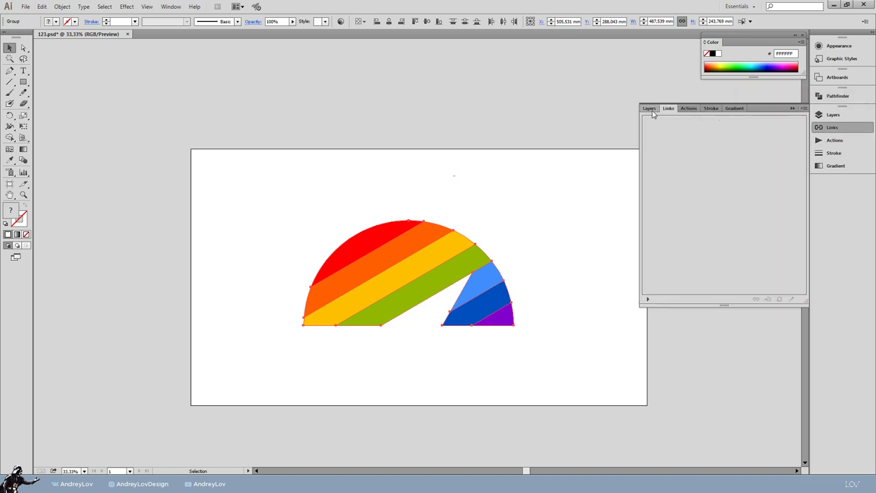
pyautogui.click(172, 7)
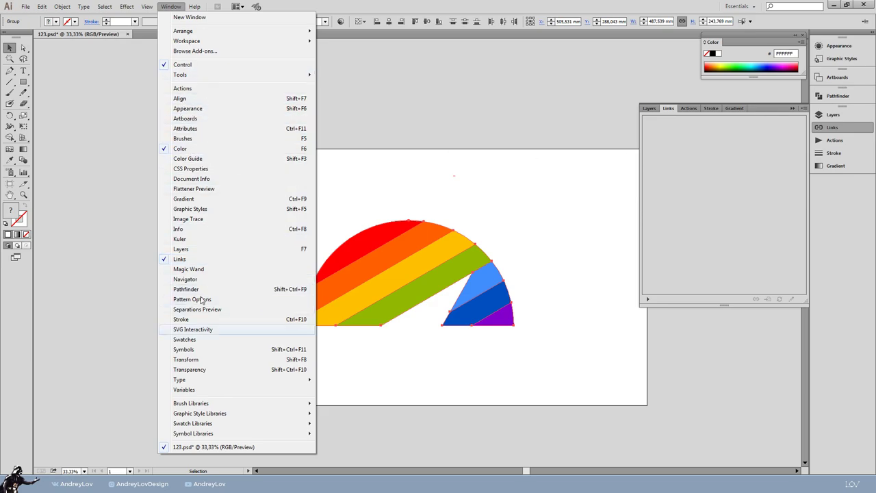
pyautogui.click(746, 198)
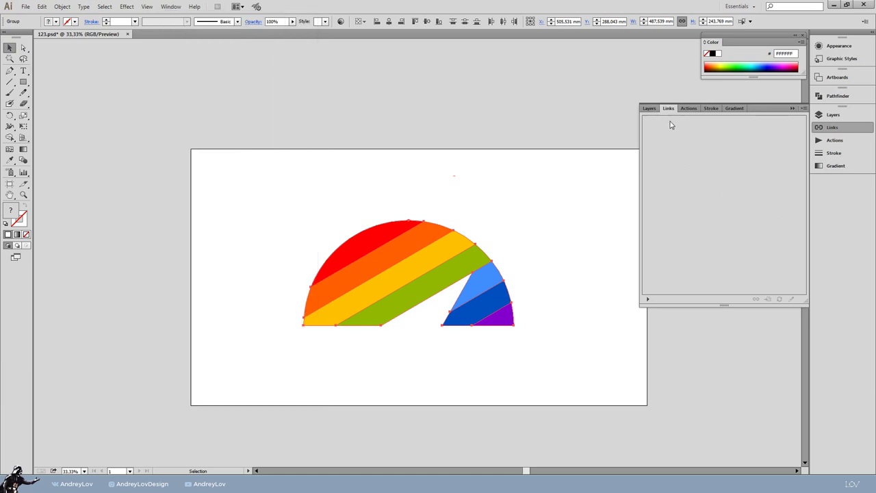
# Recolour the dark blue stripe's fill to green #6BC127
pyautogui.moveTo(167, 132); pyautogui.dragTo(354, 259)
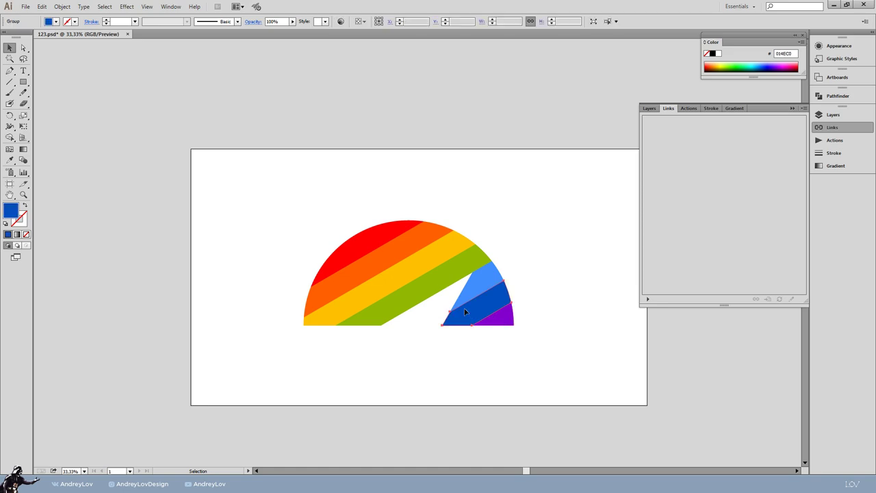
pyautogui.doubleClick(12, 213)
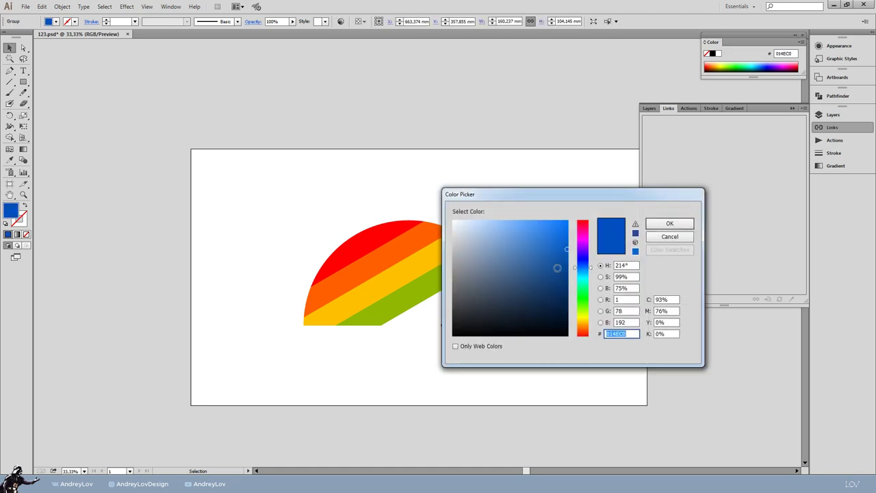
pyautogui.click(582, 237)
pyautogui.moveTo(586, 196); pyautogui.dragTo(710, 174)
pyautogui.click(710, 248)
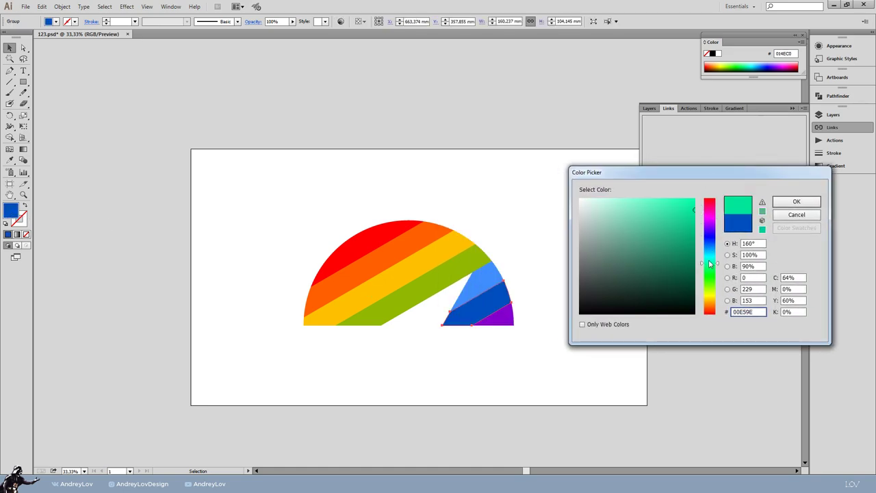
pyautogui.click(673, 226)
pyautogui.click(796, 201)
pyautogui.click(721, 374)
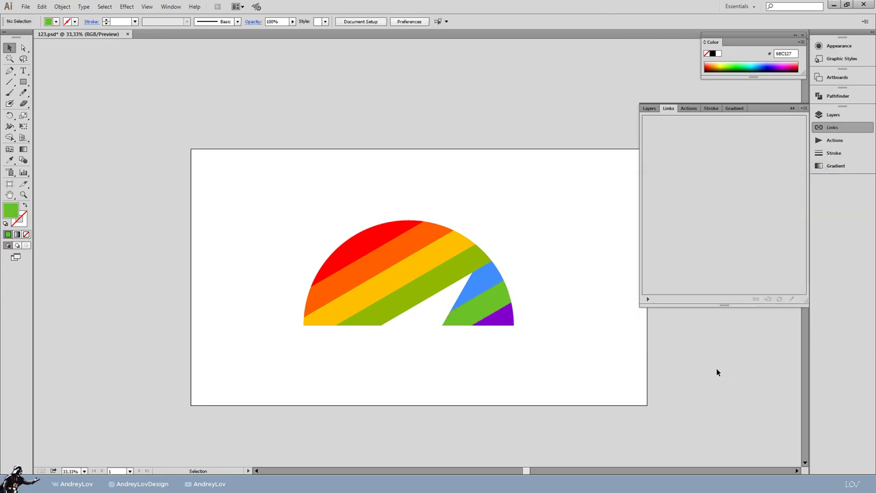
# Undo the green recolour, then hide the orange, green and dark-blue stripe layers in Группа 1
pyautogui.hotkey('ctrl', 'z')
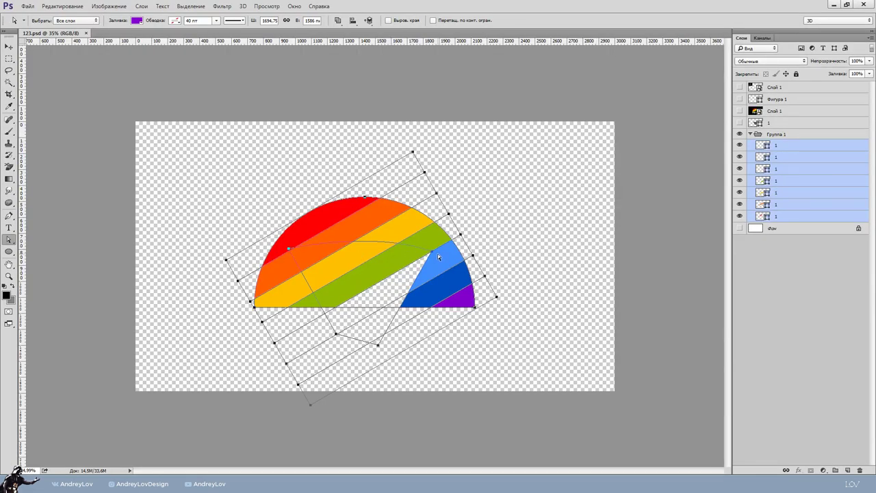
pyautogui.scroll(1, 418, 240)
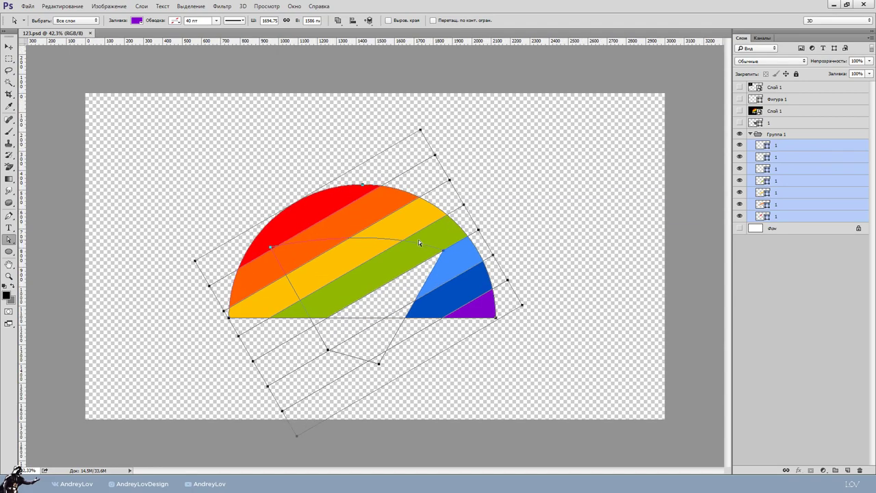
pyautogui.scroll(1, 418, 239)
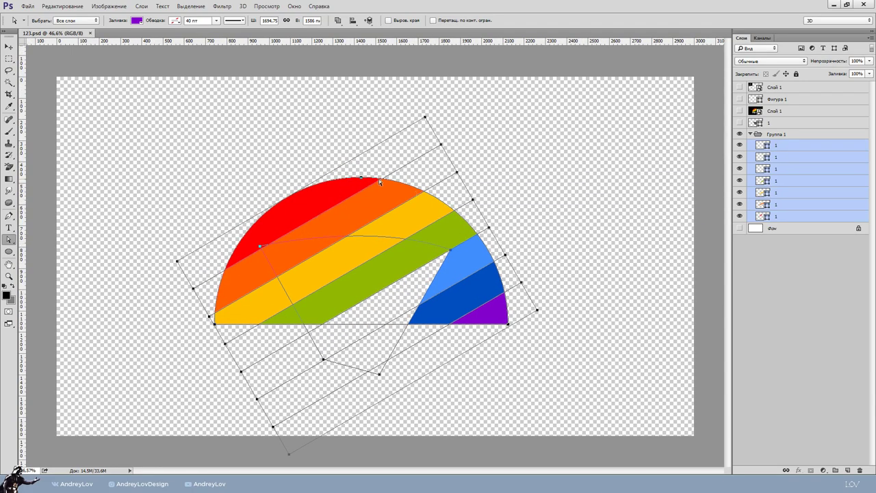
pyautogui.scroll(-1, 392, 236)
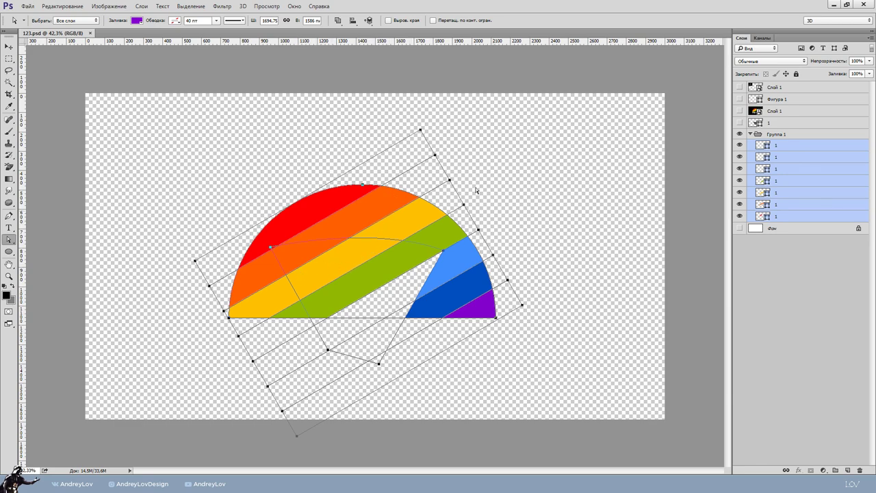
pyautogui.click(739, 204)
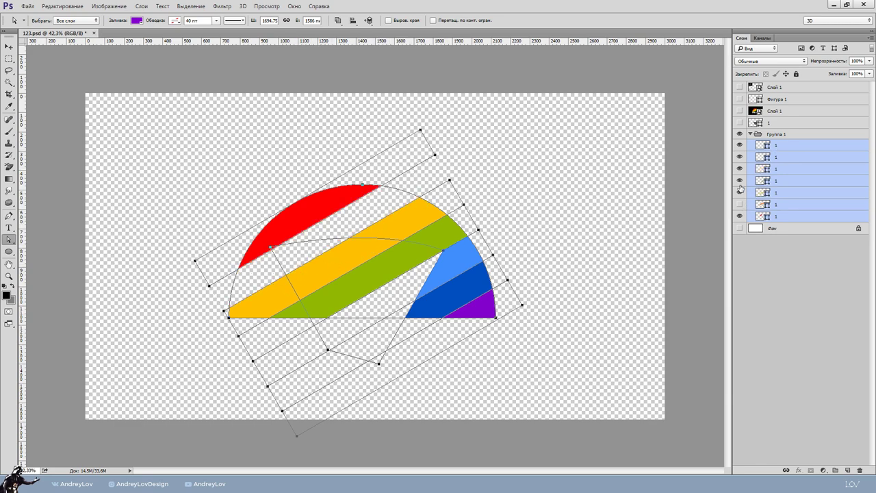
pyautogui.click(740, 180)
pyautogui.click(740, 157)
pyautogui.click(566, 300)
pyautogui.scroll(-4, 574, 306)
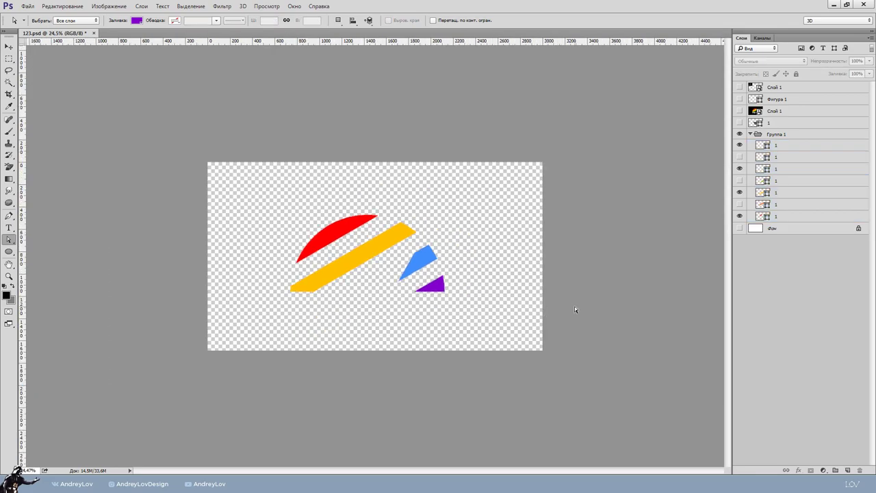
pyautogui.scroll(2, 574, 306)
pyautogui.scroll(1, 572, 305)
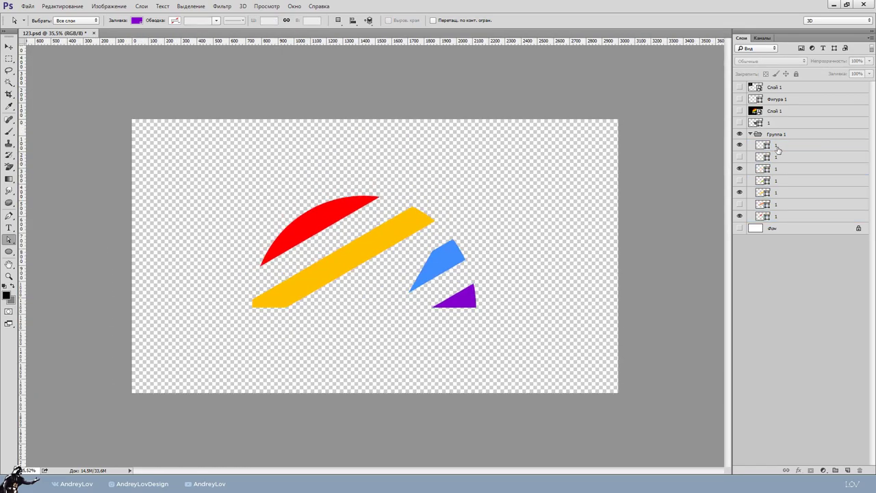
# Combine shape components for the violet and light-blue stripe layers
pyautogui.click(778, 146)
pyautogui.click(9, 215)
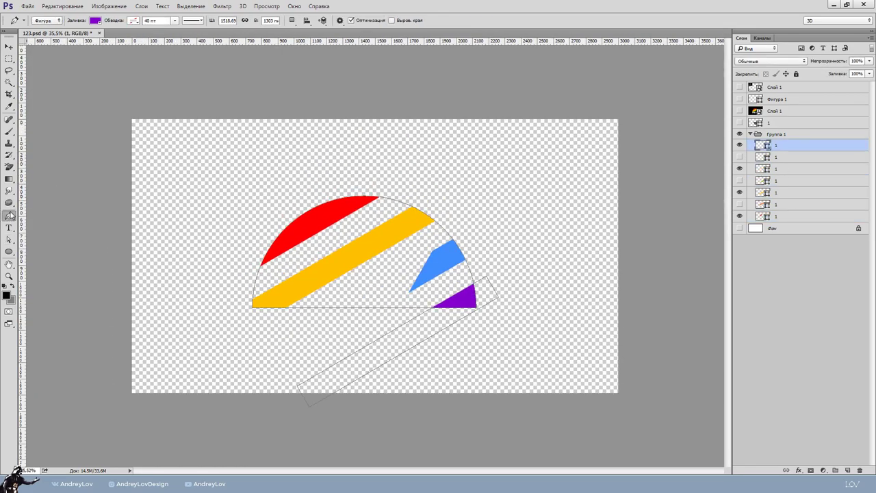
pyautogui.click(292, 19)
pyautogui.click(312, 80)
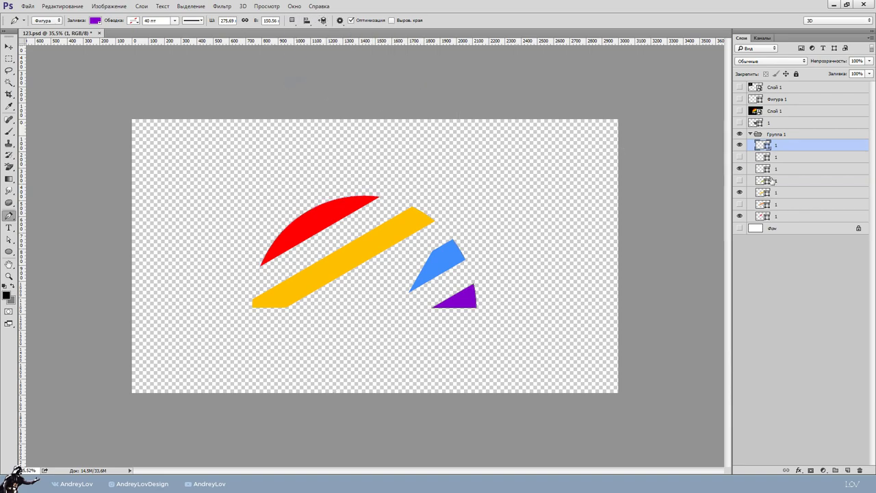
pyautogui.click(773, 169)
pyautogui.click(291, 20)
pyautogui.click(342, 80)
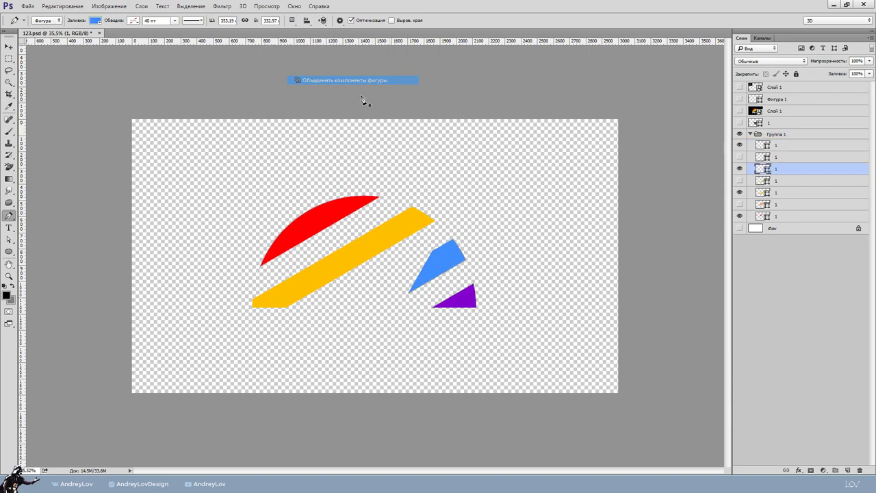
# Combine shape components for the yellow and red stripe layers
pyautogui.click(774, 192)
pyautogui.click(293, 20)
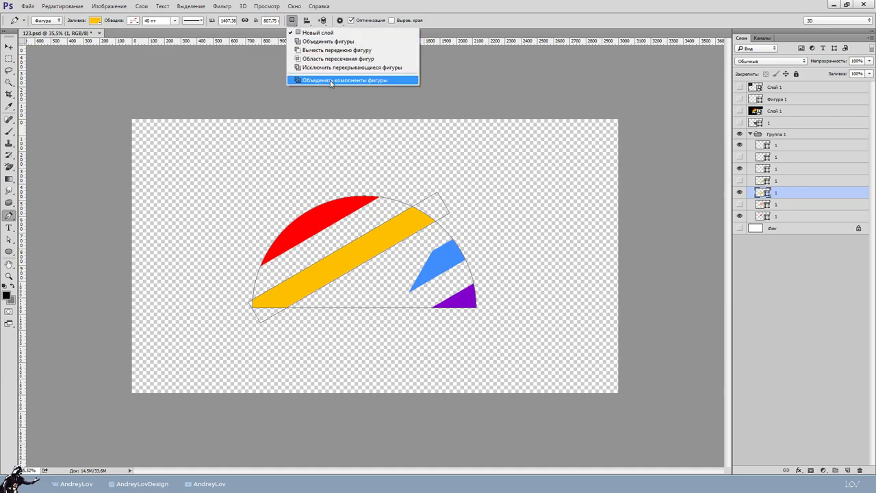
pyautogui.click(342, 80)
pyautogui.click(782, 217)
pyautogui.click(293, 20)
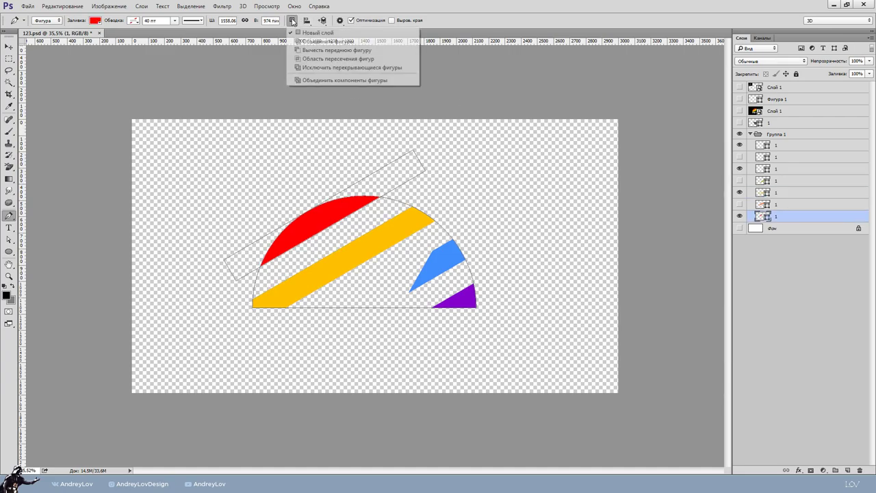
pyautogui.click(343, 80)
# Select all four visible stripe layers together and bring up their layer context menu
pyautogui.keyDown('ctrl'); pyautogui.click(779, 193); pyautogui.keyUp('ctrl')
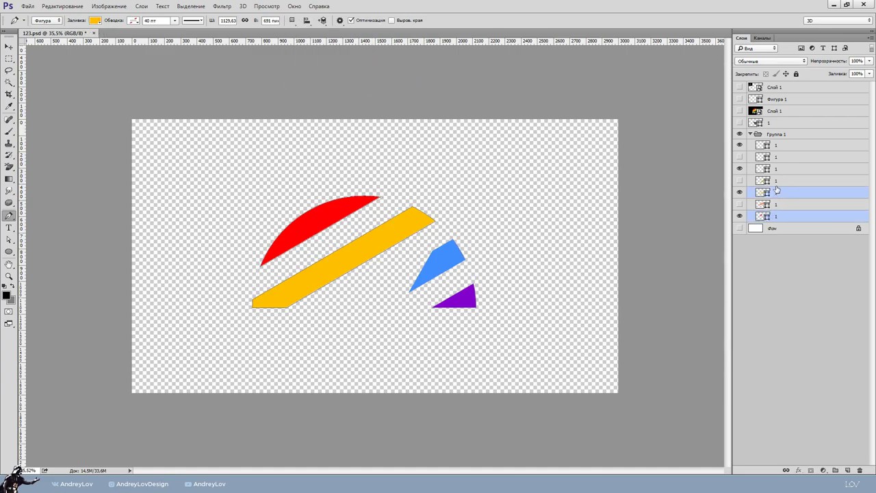
pyautogui.keyDown('ctrl'); pyautogui.click(775, 170); pyautogui.keyUp('ctrl')
pyautogui.keyDown('ctrl'); pyautogui.click(777, 146); pyautogui.keyUp('ctrl')
pyautogui.rightClick(779, 149)
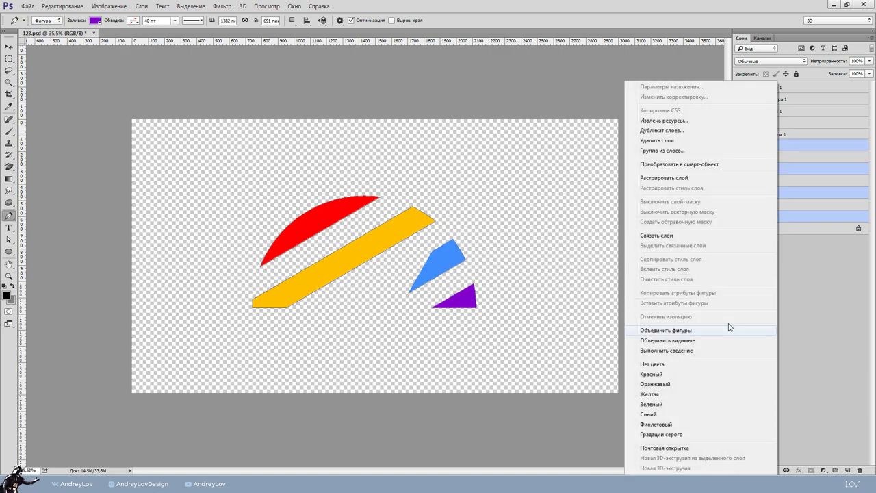
# Merge the four stripes into one shape layer and define it as custom shape Фигура 81
pyautogui.click(692, 332)
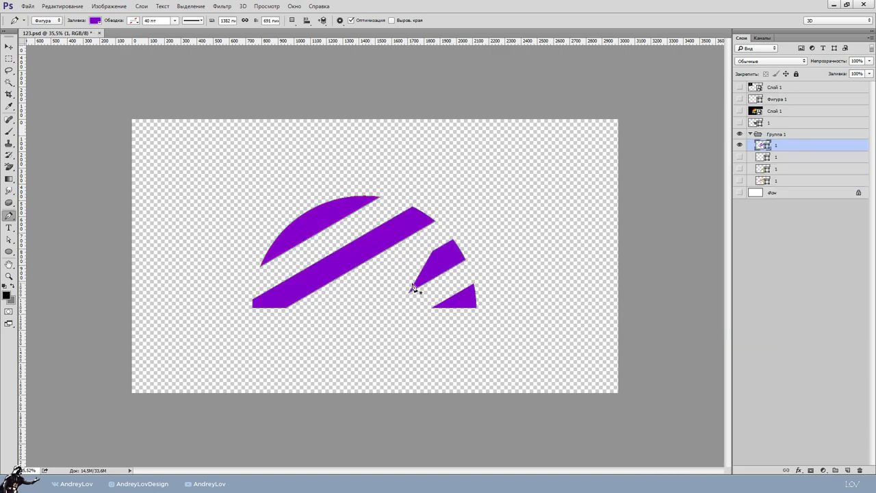
pyautogui.rightClick(364, 260)
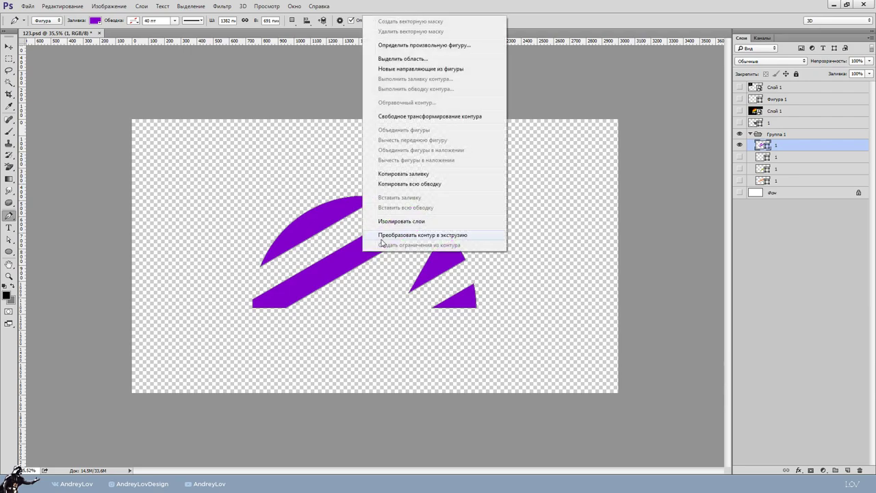
pyautogui.click(397, 46)
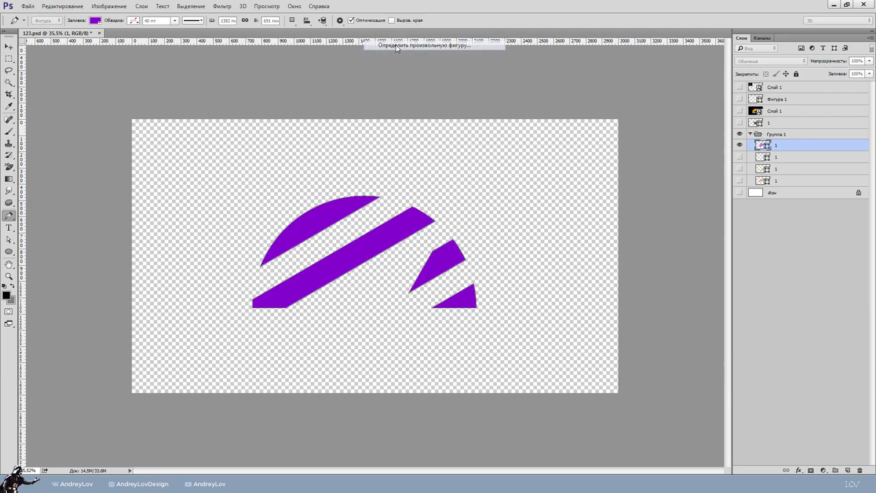
pyautogui.click(542, 165)
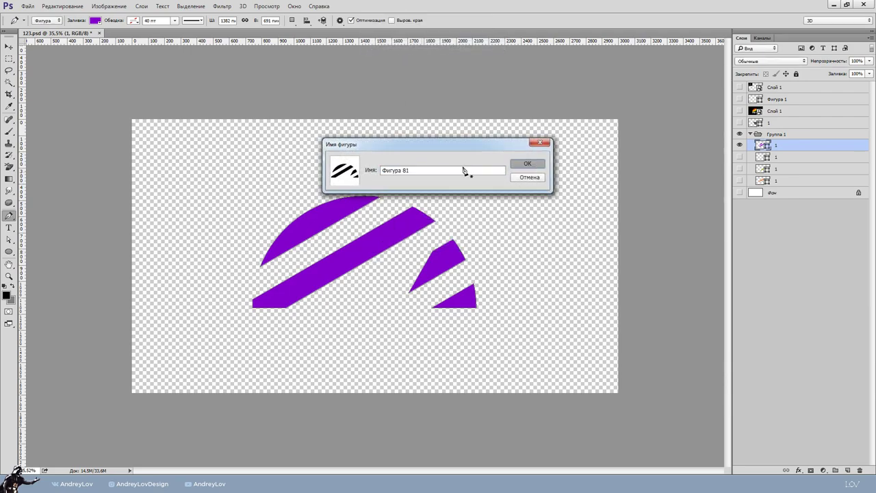
pyautogui.click(9, 251)
pyautogui.click(42, 294)
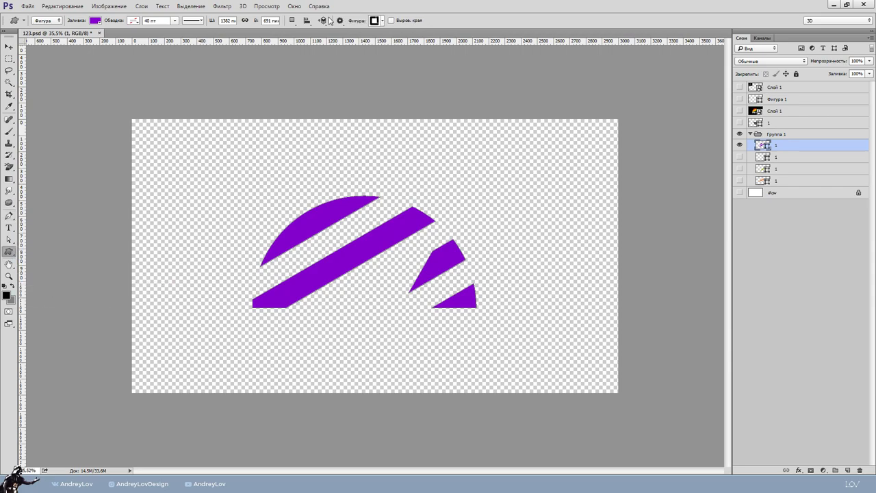
pyautogui.click(381, 26)
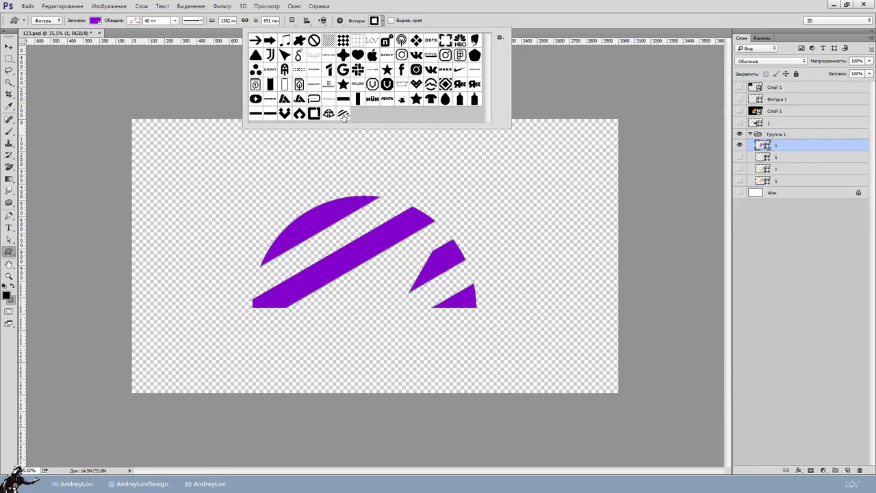
pyautogui.doubleClick(344, 118)
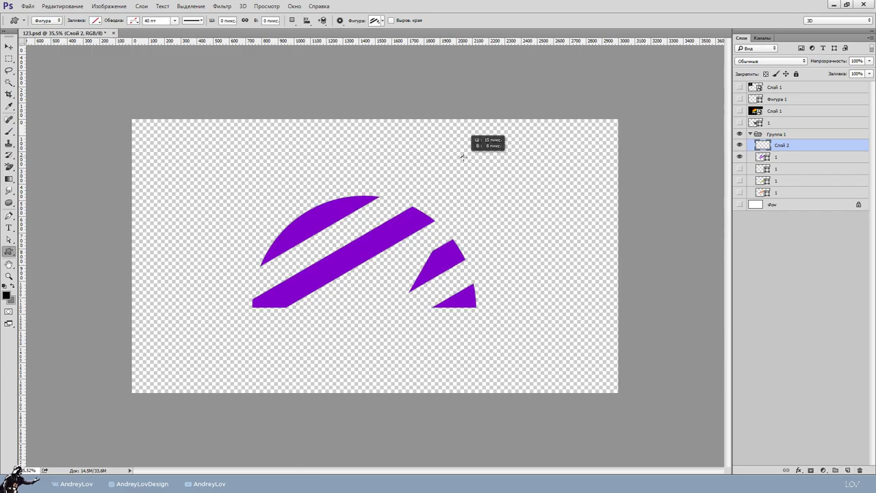
pyautogui.moveTo(460, 155); pyautogui.dragTo(579, 216)
pyautogui.scroll(5, 547, 176)
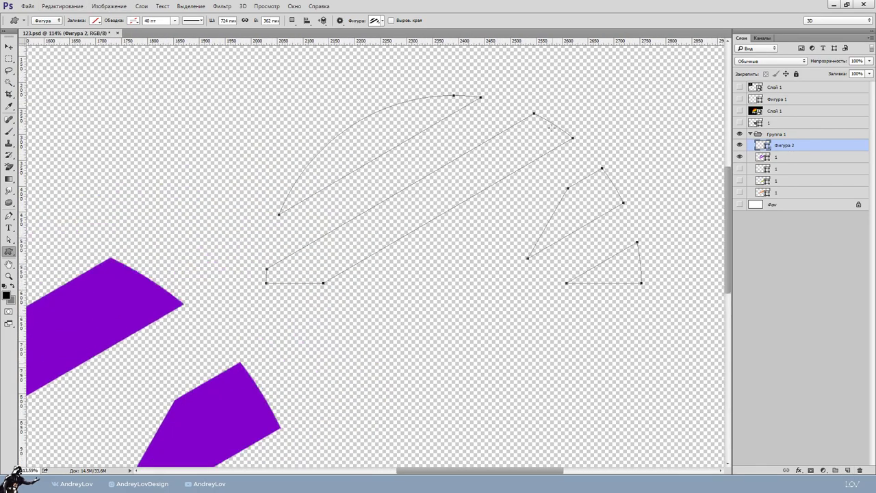
pyautogui.scroll(-4, 277, 301)
pyautogui.scroll(-1, 277, 302)
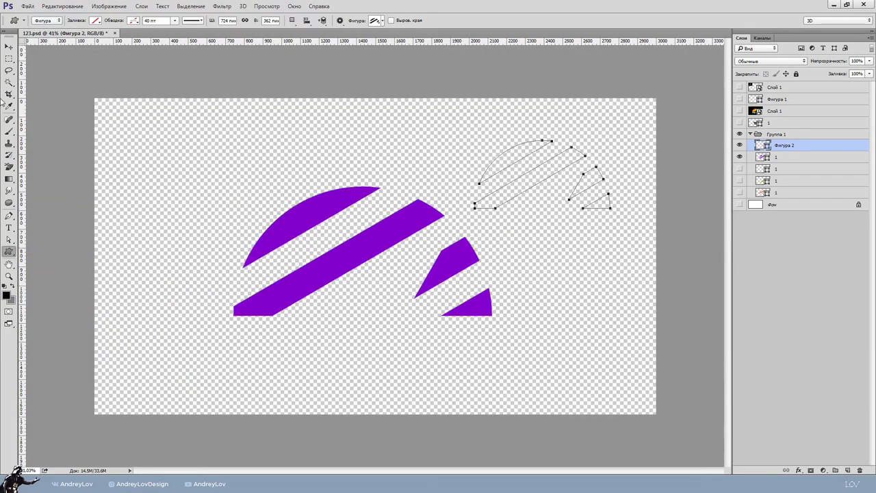
pyautogui.press('v')
pyautogui.hotkey('ctrl', 'z')
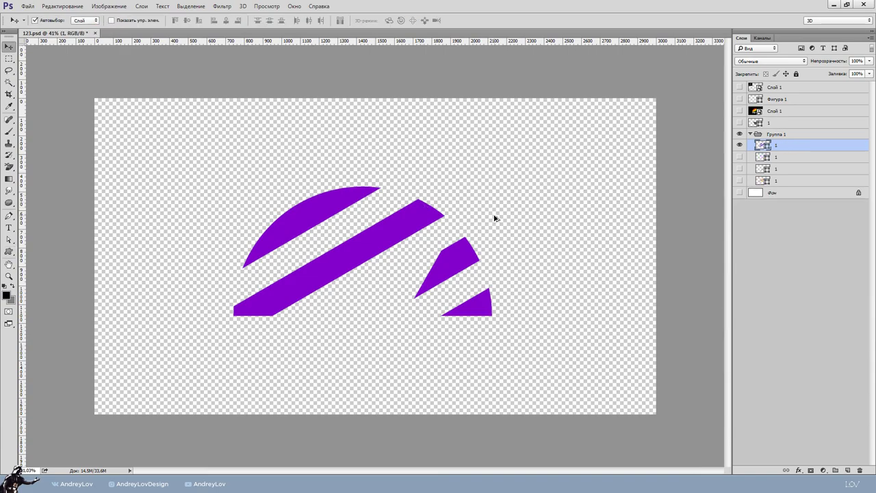